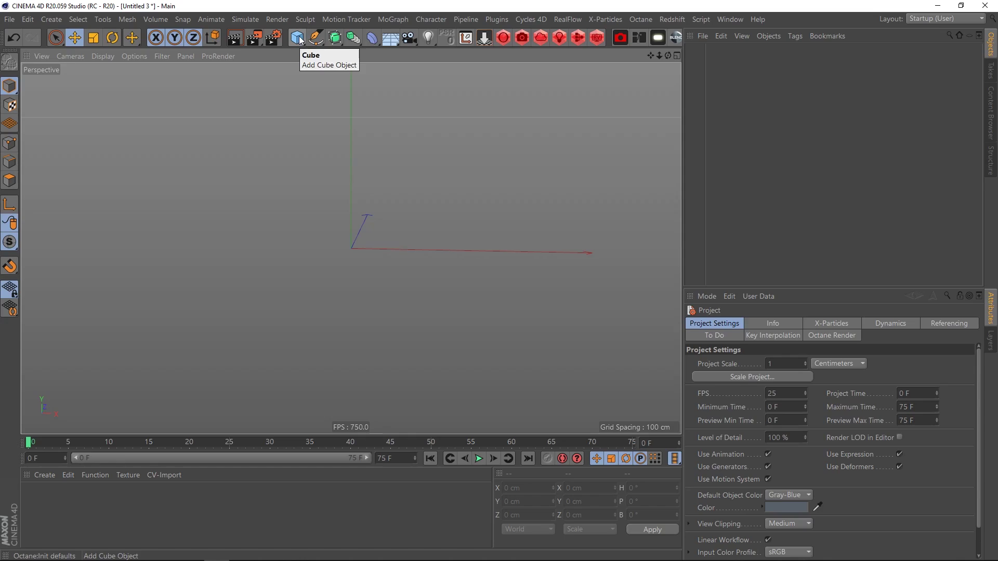
Add a default 200 cm Cube object and orbit the view around it
{"action": "left_click", "coordinate": [299, 40]}
{"action": "left_click_drag", "start_coordinate": [378, 245], "coordinate": [411, 237], "text": "alt"}
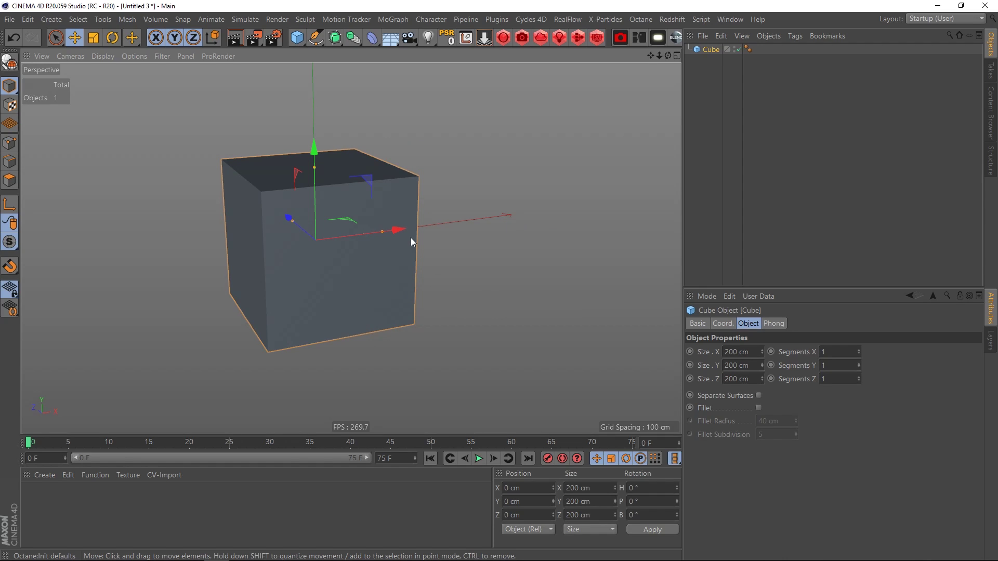
{"action": "key", "text": "n"}
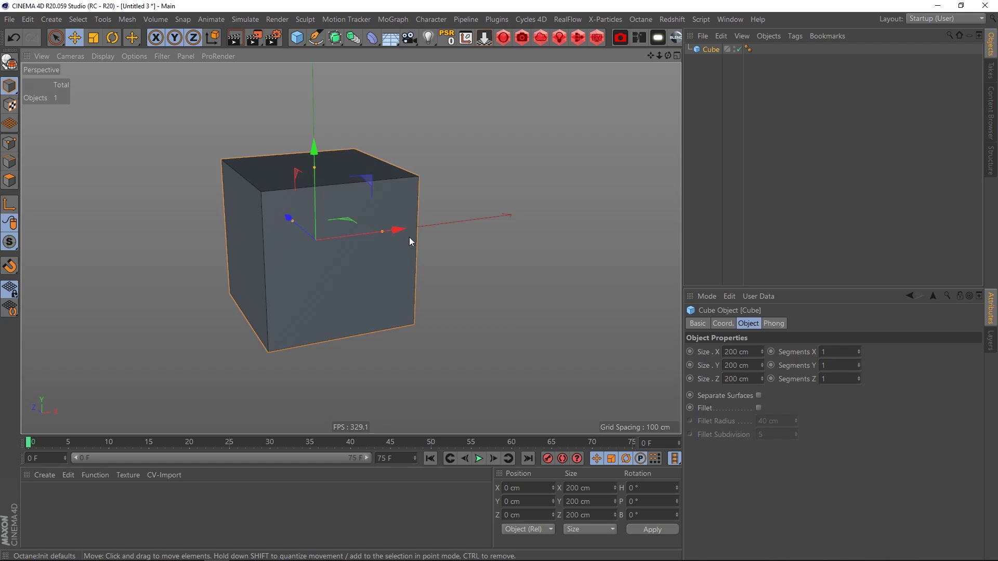
Set the cube's X, Y and Z segments to 50 each
{"action": "left_click_drag", "start_coordinate": [409, 237], "coordinate": [457, 244], "text": "alt"}
{"action": "type", "text": "50"}
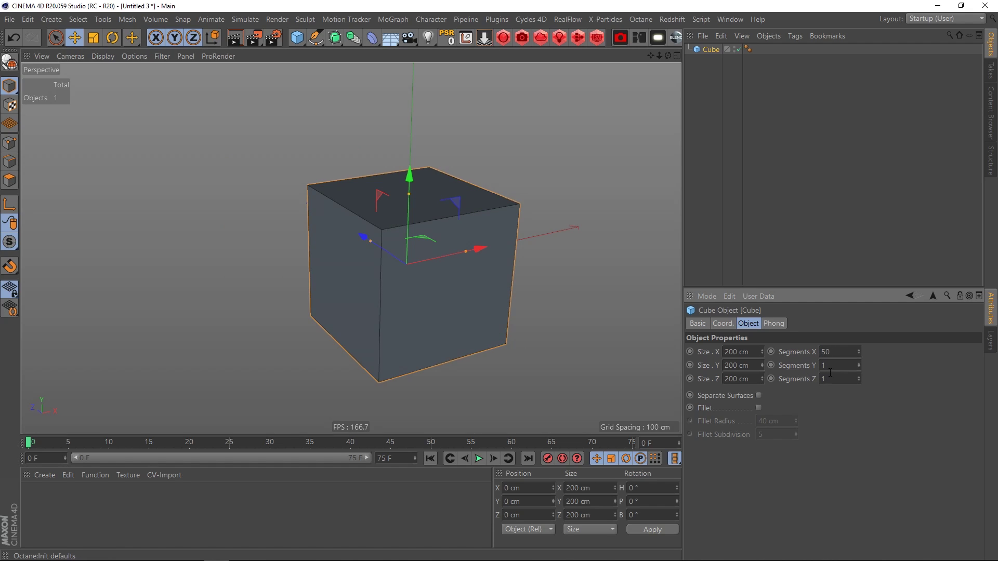
{"action": "key", "text": "Tab"}
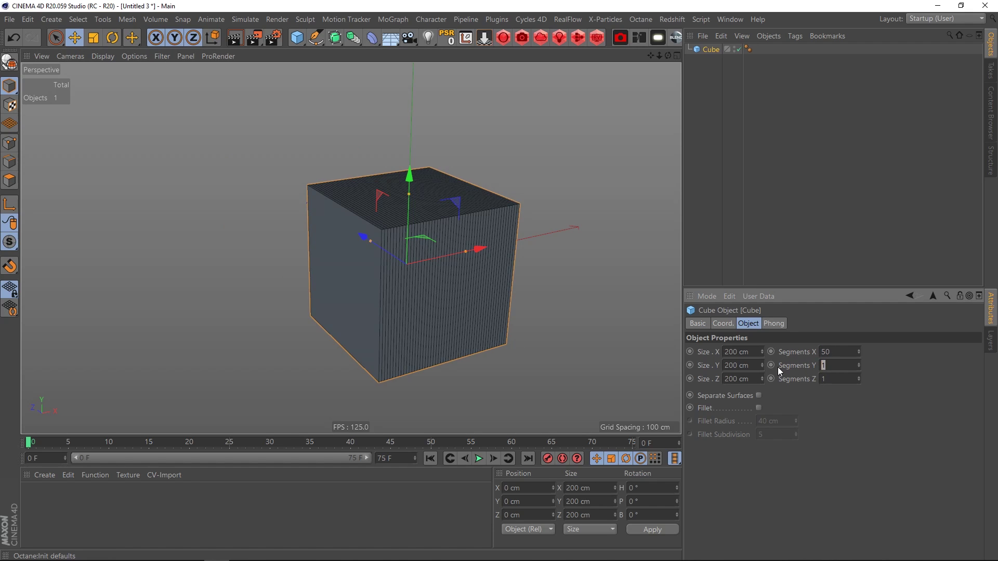
{"action": "type", "text": "50"}
{"action": "key", "text": "Return"}
{"action": "left_click", "coordinate": [828, 375]}
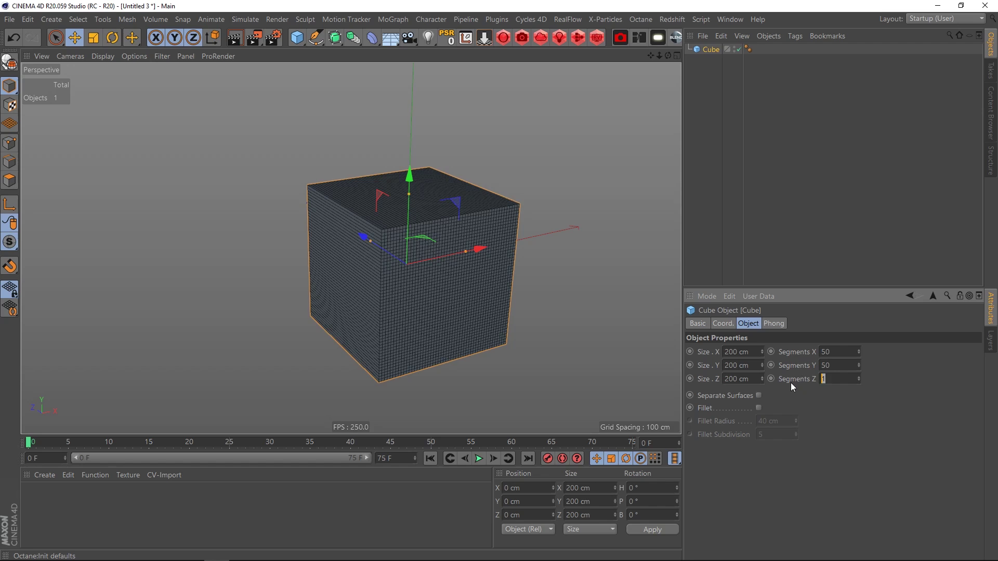
{"action": "type", "text": "50"}
{"action": "key", "text": "Return"}
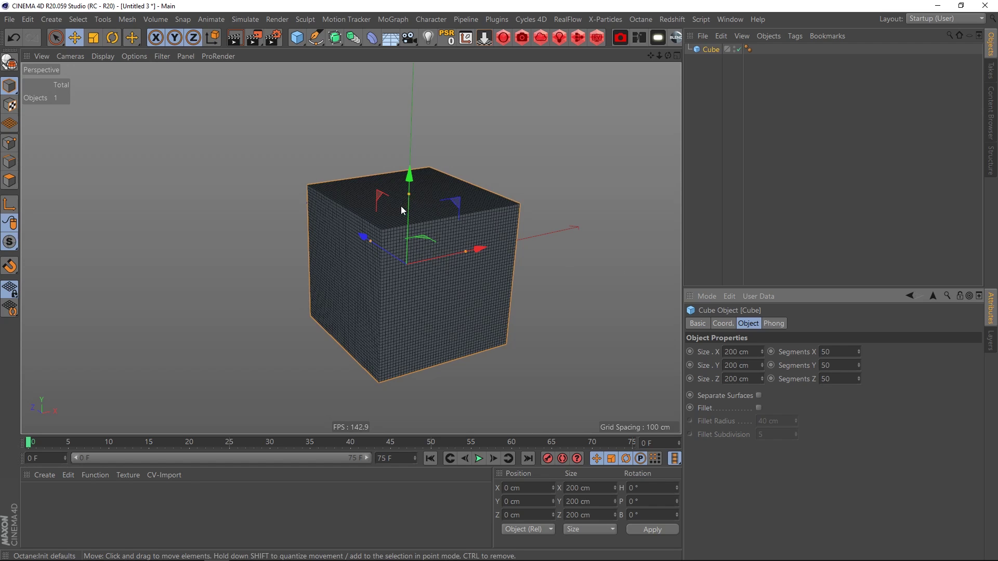
Enable Fillet on the cube and widen the fillet radius to about 13.7 cm
{"action": "scroll", "coordinate": [418, 217], "scroll_direction": "up", "scroll_amount": 4}
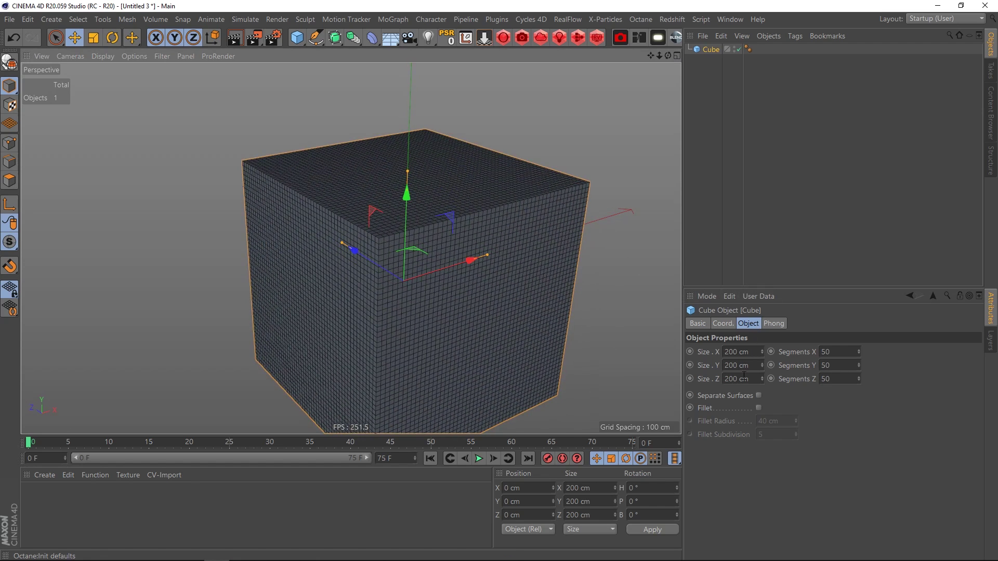
{"action": "left_click", "coordinate": [758, 407]}
{"action": "left_click_drag", "start_coordinate": [381, 207], "coordinate": [474, 194], "text": "alt"}
{"action": "right_click_drag", "start_coordinate": [474, 193], "coordinate": [407, 196], "text": "alt"}
{"action": "left_click_drag", "start_coordinate": [408, 195], "coordinate": [431, 218], "text": "alt"}
{"action": "right_click_drag", "start_coordinate": [431, 217], "coordinate": [441, 198], "text": "alt"}
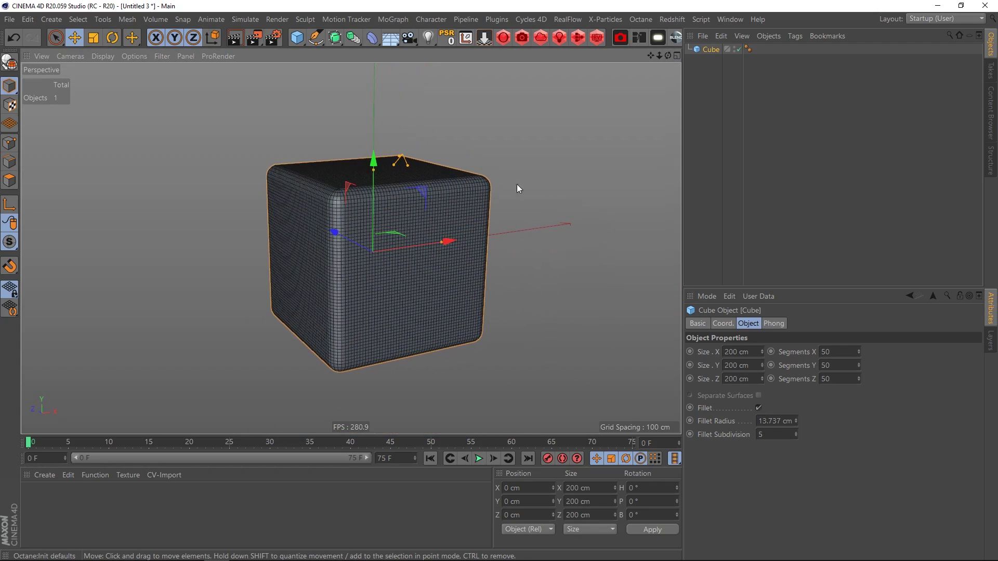
Add a Displacer deformer as a child of the cube
{"action": "left_click", "coordinate": [372, 40]}
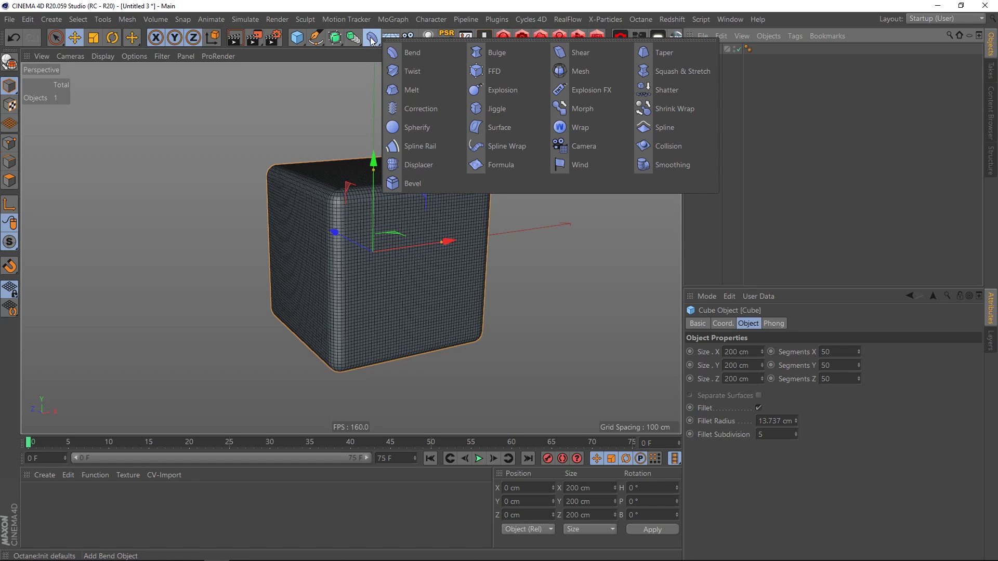
{"action": "left_click", "coordinate": [410, 164]}
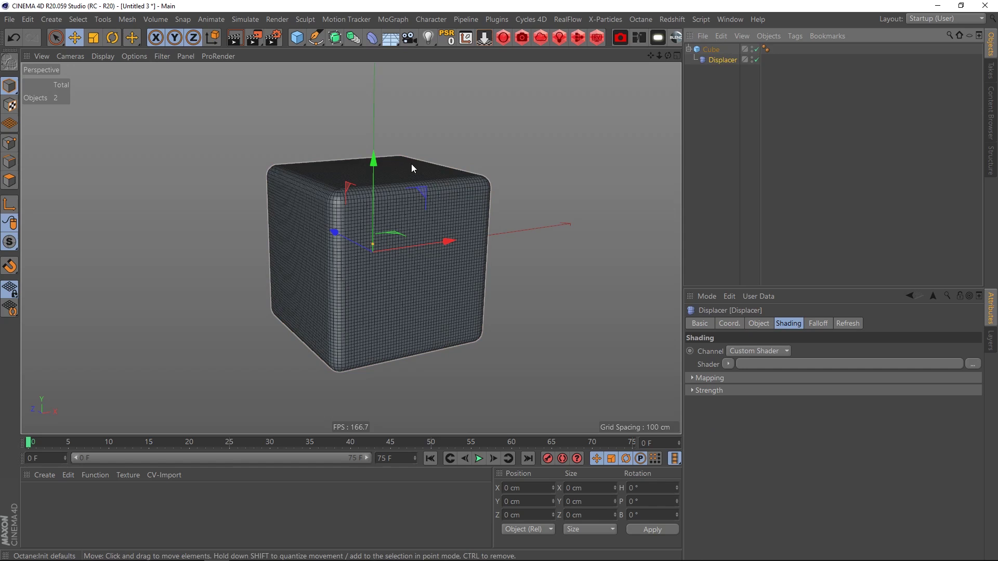
{"action": "mouse_move", "coordinate": [385, 170]}
{"action": "left_mouse_down", "text": "alt"}
{"action": "mouse_move", "coordinate": [402, 204]}
{"action": "mouse_move", "coordinate": [410, 195]}
{"action": "mouse_move", "coordinate": [392, 205]}
{"action": "left_mouse_up", "text": "alt"}
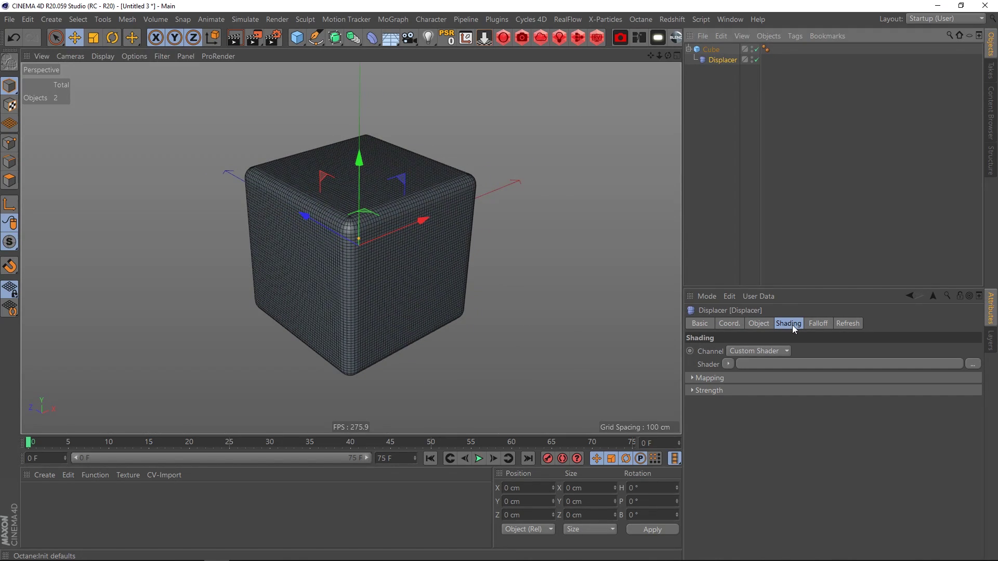
Set the displacer's shader to Noise to make the cube's surface lumpy
{"action": "left_click", "coordinate": [728, 364]}
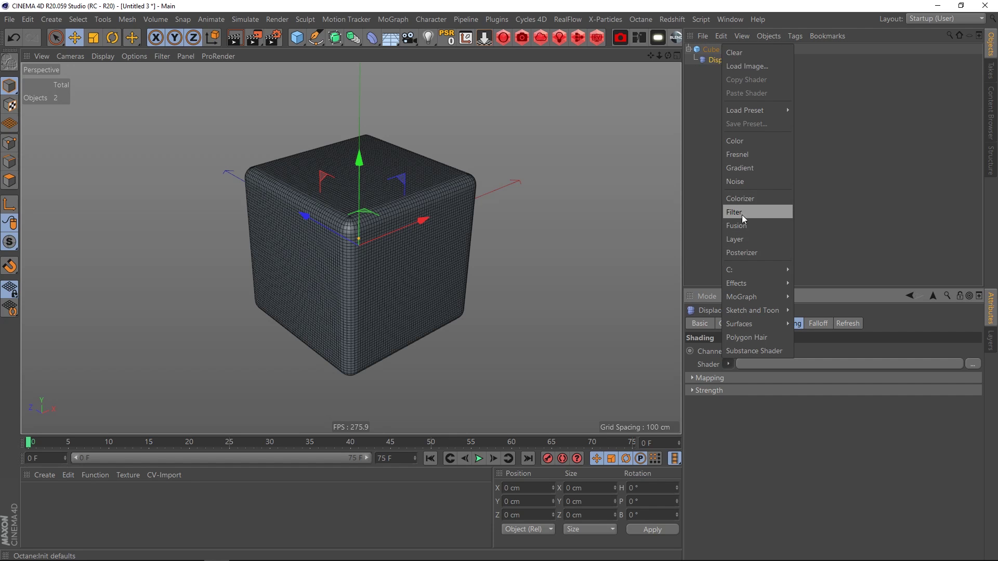
{"action": "left_click", "coordinate": [746, 182]}
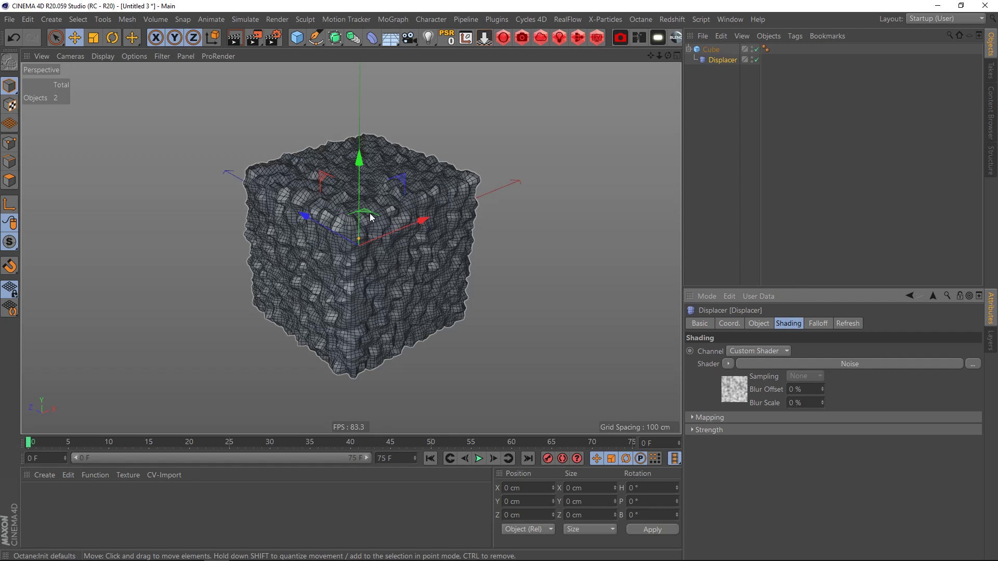
{"action": "left_click_drag", "start_coordinate": [332, 208], "coordinate": [362, 211], "text": "alt"}
{"action": "right_click_drag", "start_coordinate": [363, 211], "coordinate": [414, 213], "text": "alt"}
{"action": "middle_click_drag", "start_coordinate": [415, 213], "coordinate": [442, 184], "text": "alt"}
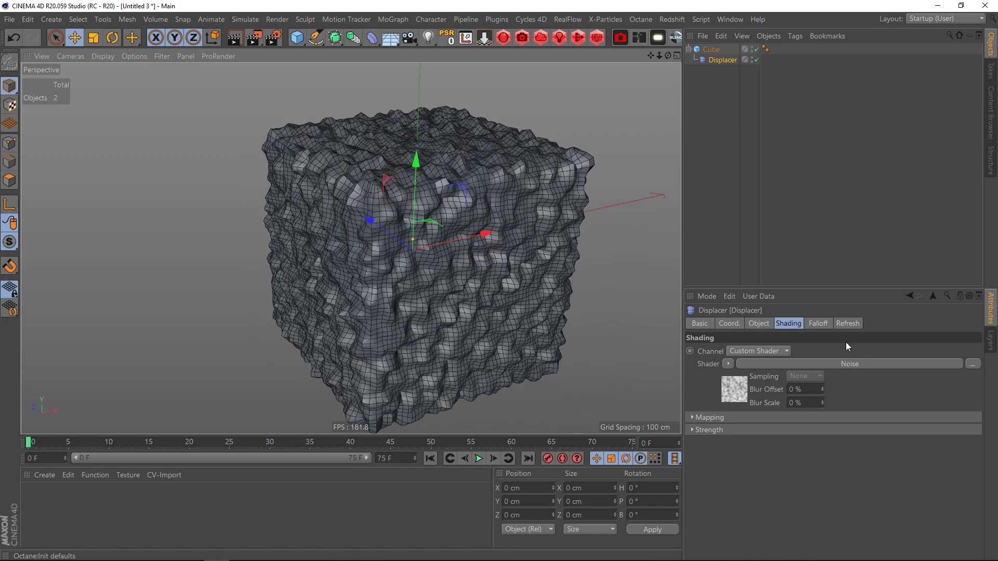
Set the noise shader to Electric type with 1000% global scale
{"action": "left_click", "coordinate": [843, 364]}
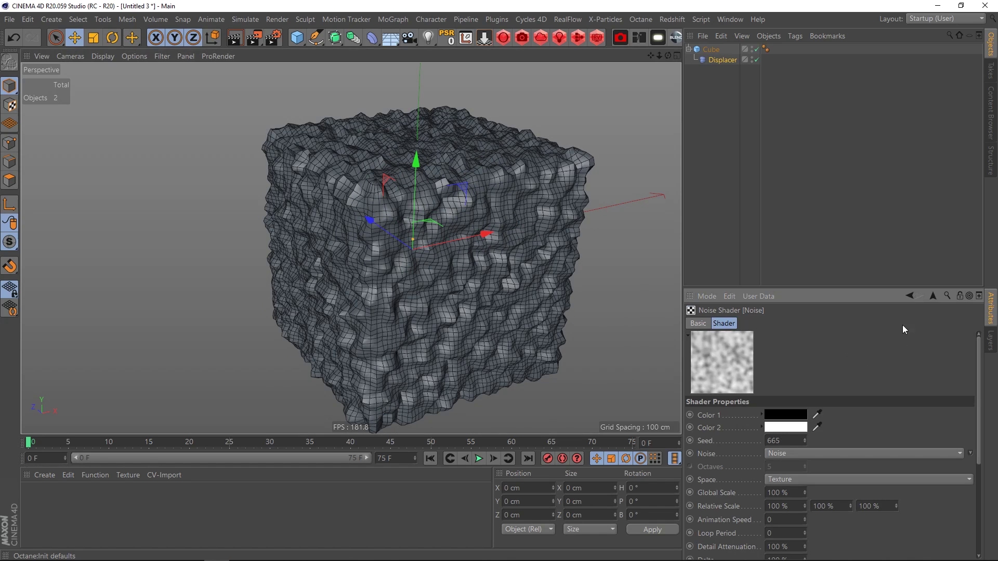
{"action": "left_click_drag", "start_coordinate": [884, 287], "coordinate": [882, 128]}
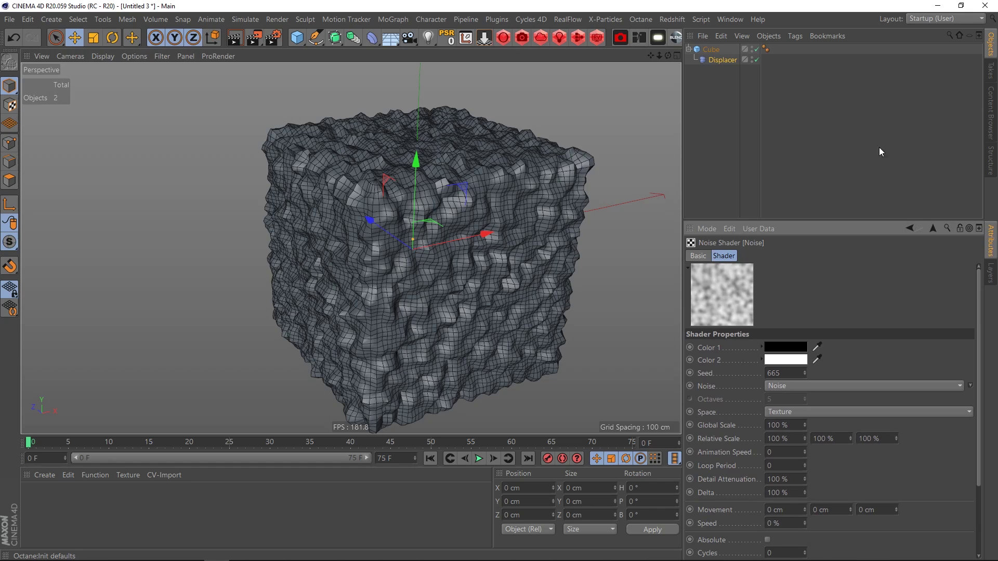
{"action": "left_click_drag", "start_coordinate": [977, 317], "coordinate": [978, 342]}
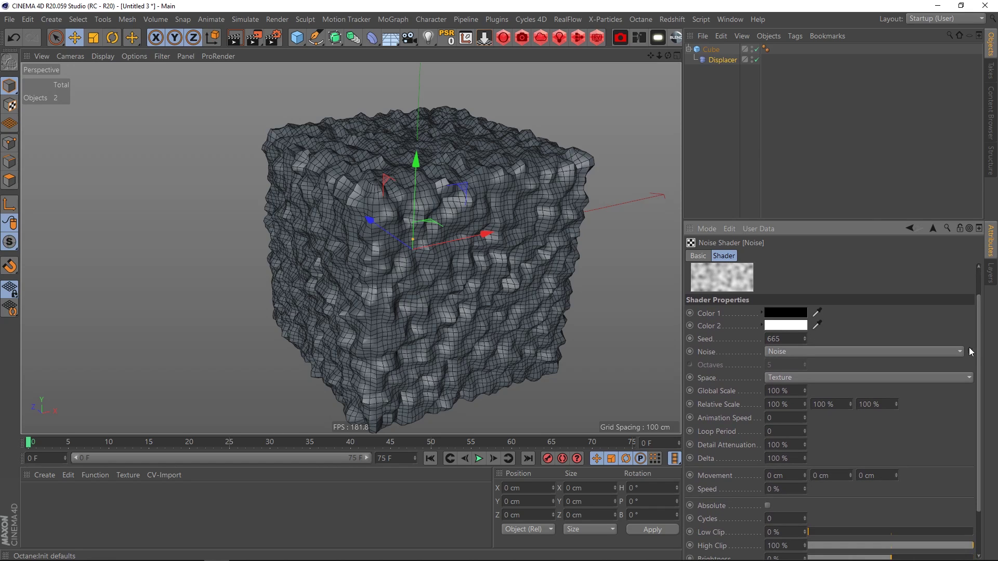
{"action": "left_click", "coordinate": [970, 352]}
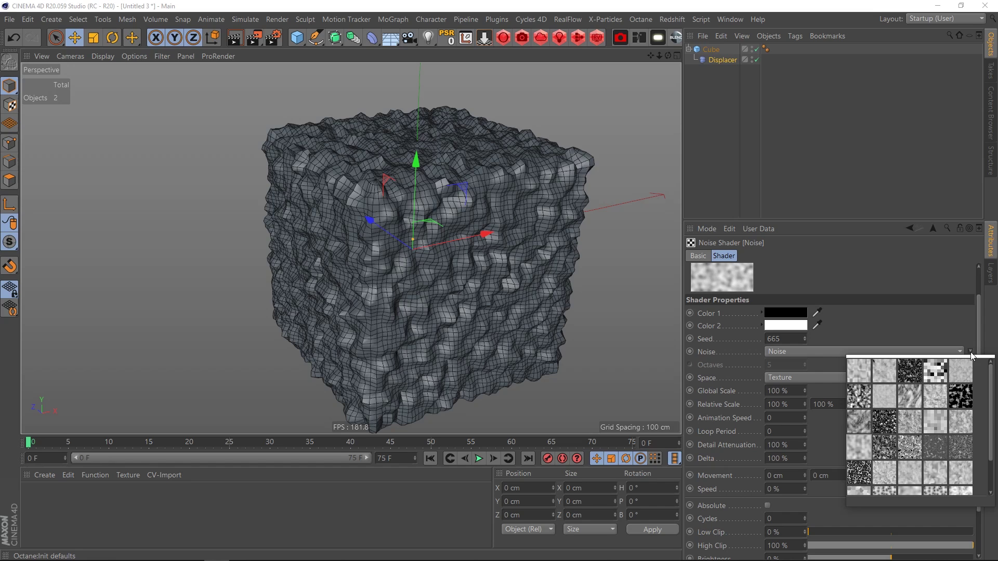
{"action": "left_click", "coordinate": [911, 395]}
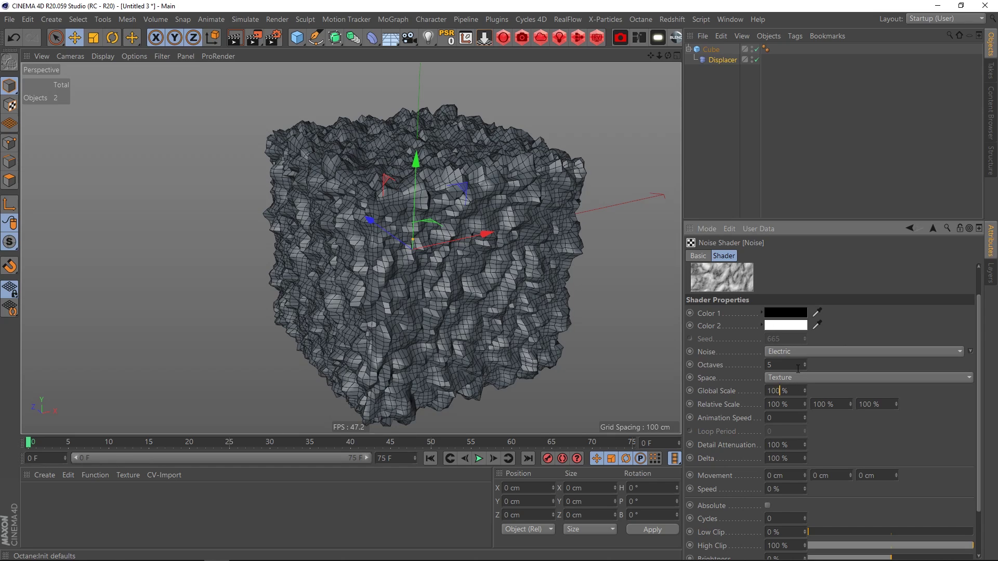
{"action": "type", "text": "0"}
{"action": "key", "text": "Return"}
Open the Octane Live Viewer to render the displaced cube
{"action": "left_click_drag", "start_coordinate": [447, 147], "coordinate": [447, 291], "text": "alt"}
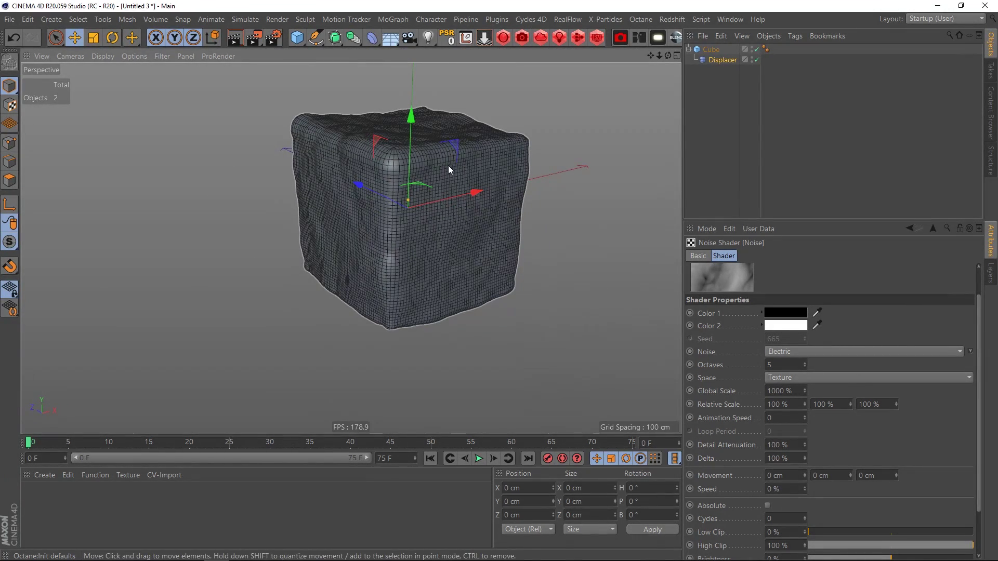
{"action": "left_click_drag", "start_coordinate": [466, 172], "coordinate": [431, 168], "text": "alt"}
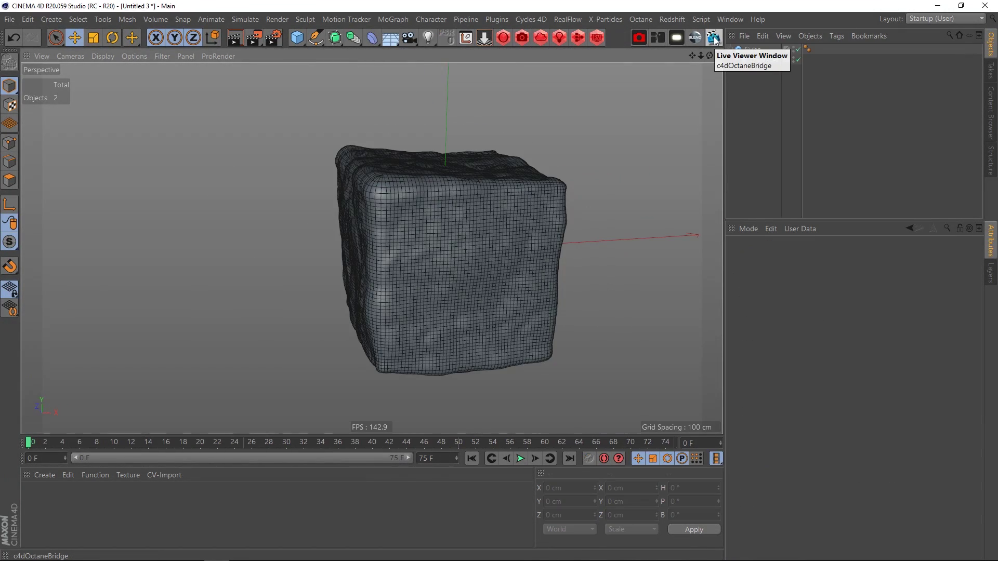
{"action": "left_click", "coordinate": [714, 39]}
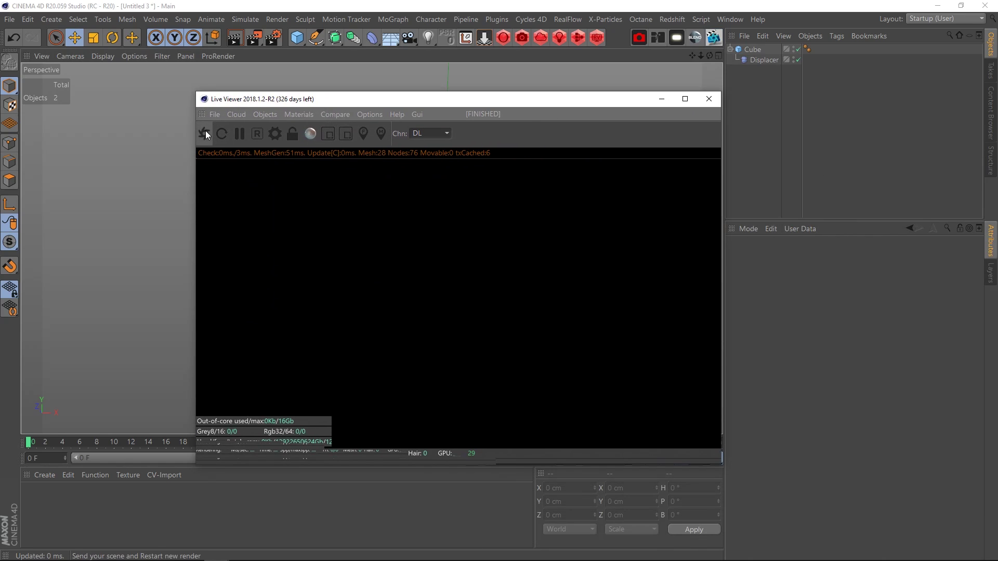
Restart the live render and switch the Octane kernel to Pathtracing
{"action": "left_click", "coordinate": [204, 133]}
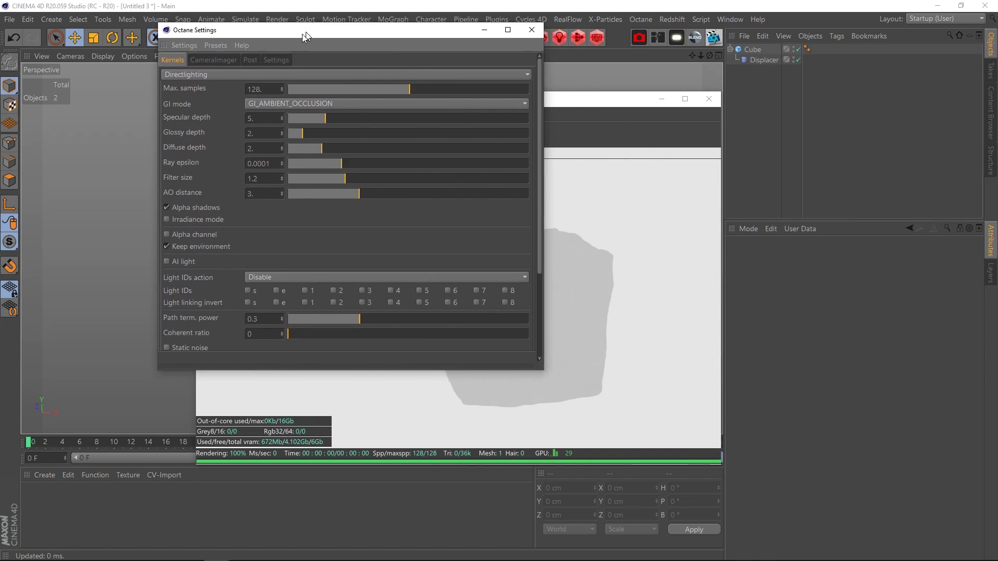
{"action": "left_click_drag", "start_coordinate": [302, 34], "coordinate": [285, 44]}
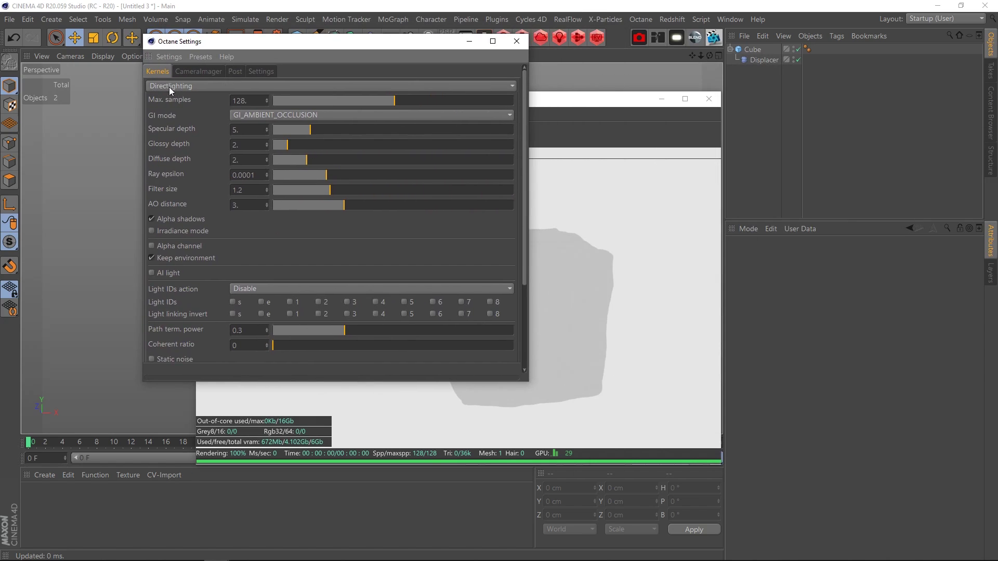
{"action": "left_click", "coordinate": [181, 86]}
{"action": "left_click", "coordinate": [188, 111]}
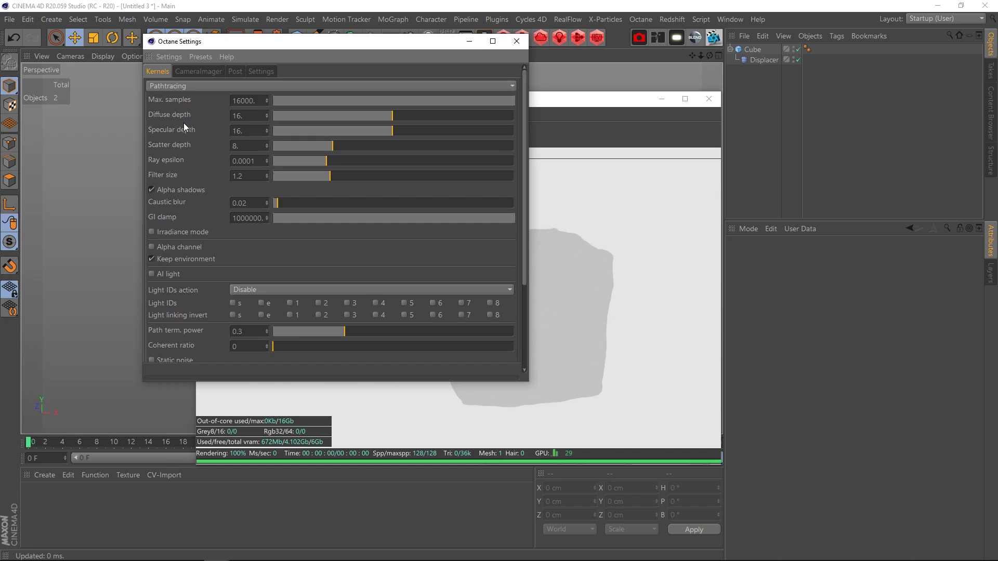
Apply the pathtracing preset, review the kernel settings, and close Octane Settings
{"action": "left_click", "coordinate": [198, 57]}
{"action": "left_click", "coordinate": [213, 116]}
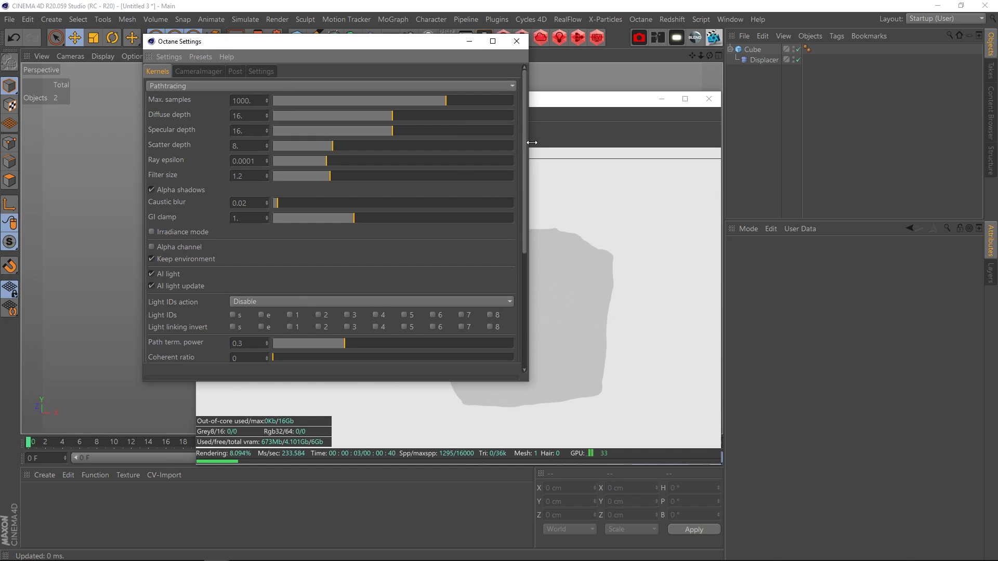
{"action": "left_click_drag", "start_coordinate": [525, 139], "coordinate": [522, 191]}
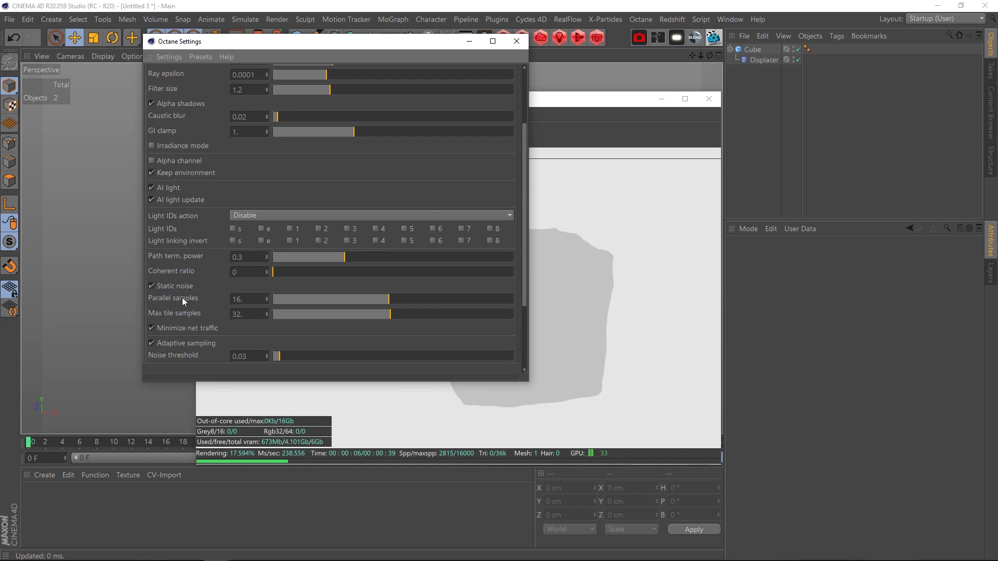
{"action": "scroll", "coordinate": [523, 198], "scroll_direction": "down", "scroll_amount": 4}
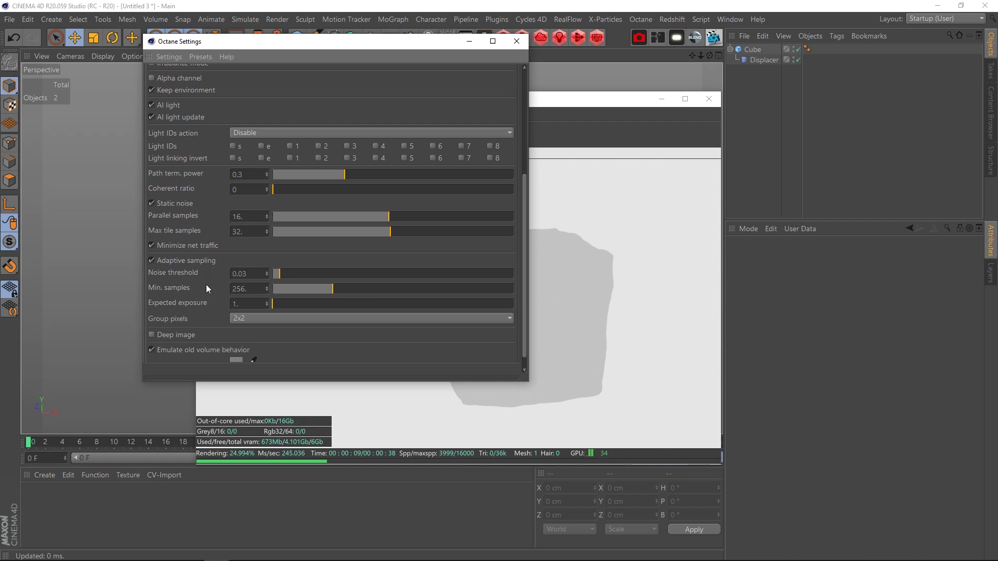
{"action": "left_click_drag", "start_coordinate": [522, 210], "coordinate": [511, 106]}
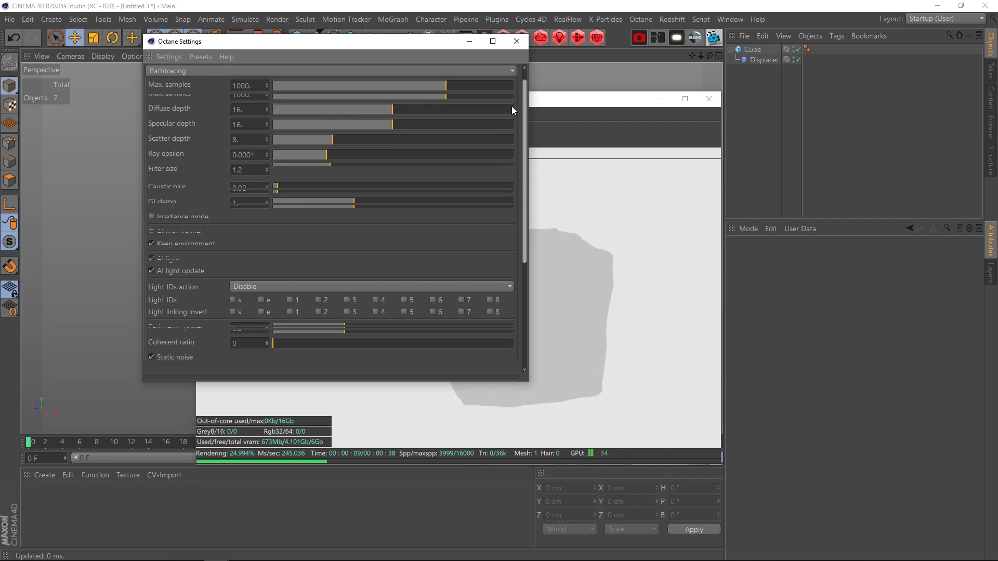
{"action": "left_click", "coordinate": [518, 43]}
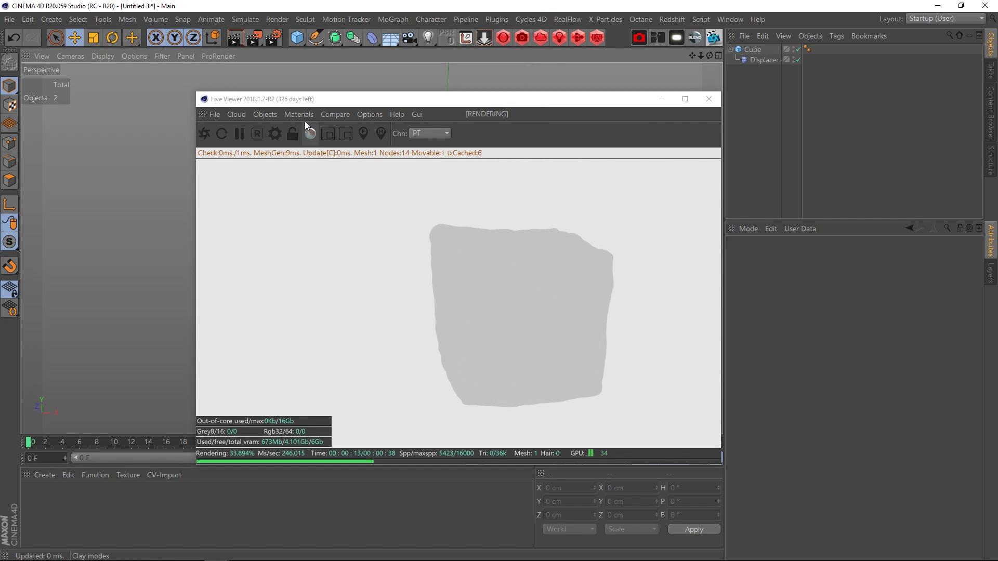
Restart the now-black live render and open Octane Settings over it
{"action": "left_click", "coordinate": [202, 134]}
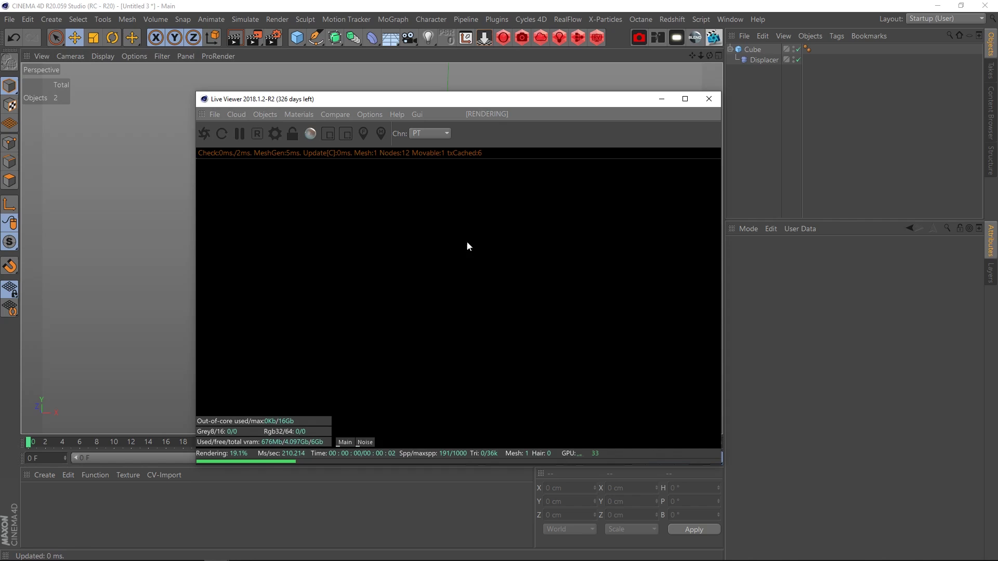
{"action": "left_click_drag", "start_coordinate": [413, 104], "coordinate": [292, 85]}
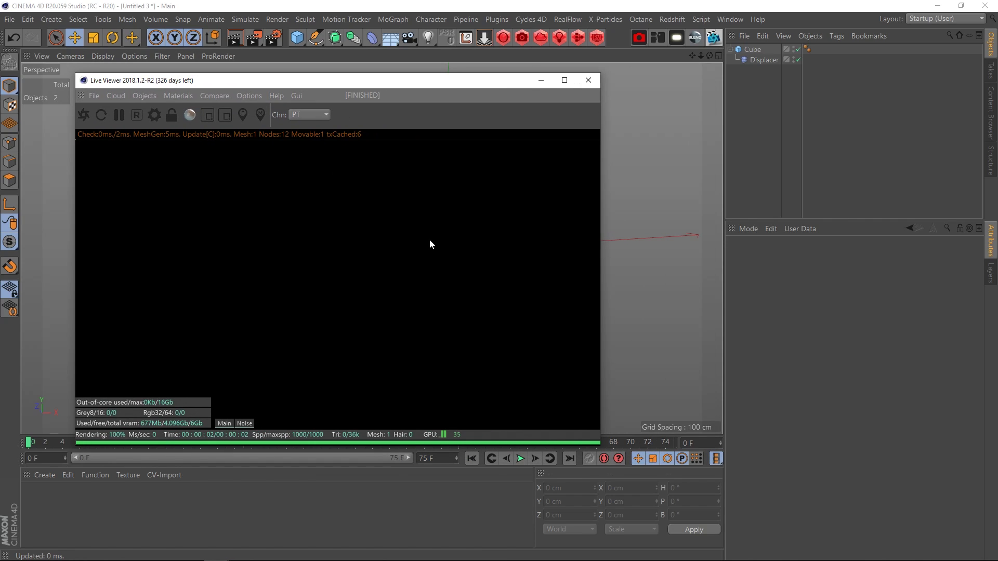
{"action": "left_click", "coordinate": [155, 115]}
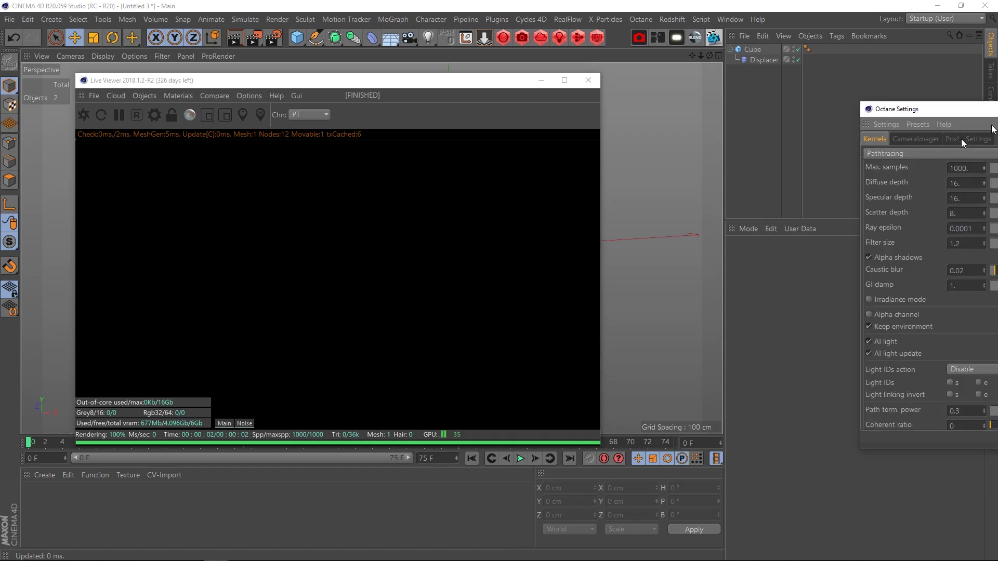
{"action": "left_click_drag", "start_coordinate": [961, 101], "coordinate": [260, 42]}
Inspect the default environment colour on the Env page, then cancel the change
{"action": "left_click", "coordinate": [219, 72]}
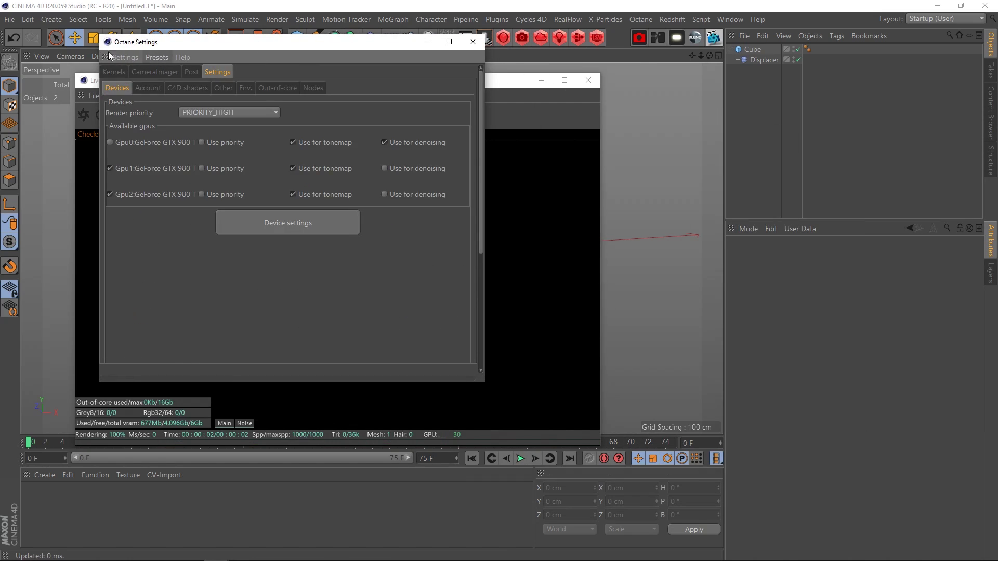
{"action": "left_click", "coordinate": [245, 89]}
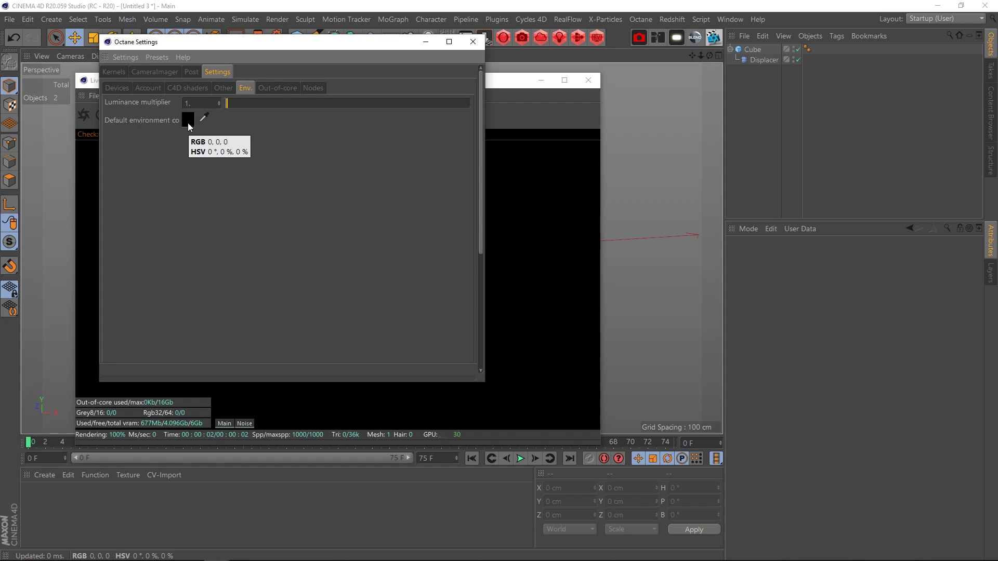
{"action": "left_click", "coordinate": [188, 123]}
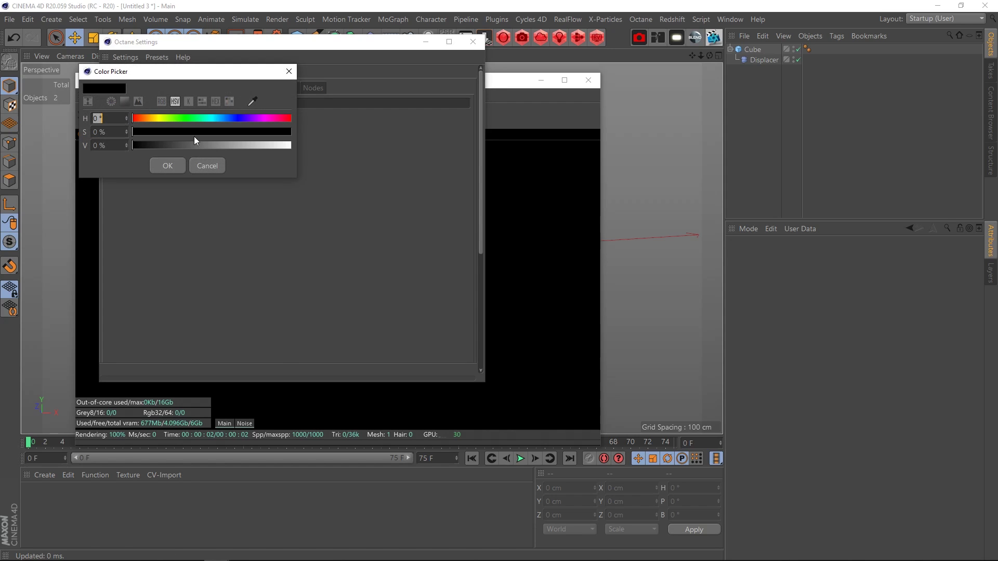
{"action": "left_click_drag", "start_coordinate": [194, 145], "coordinate": [133, 145]}
{"action": "left_click", "coordinate": [208, 166]}
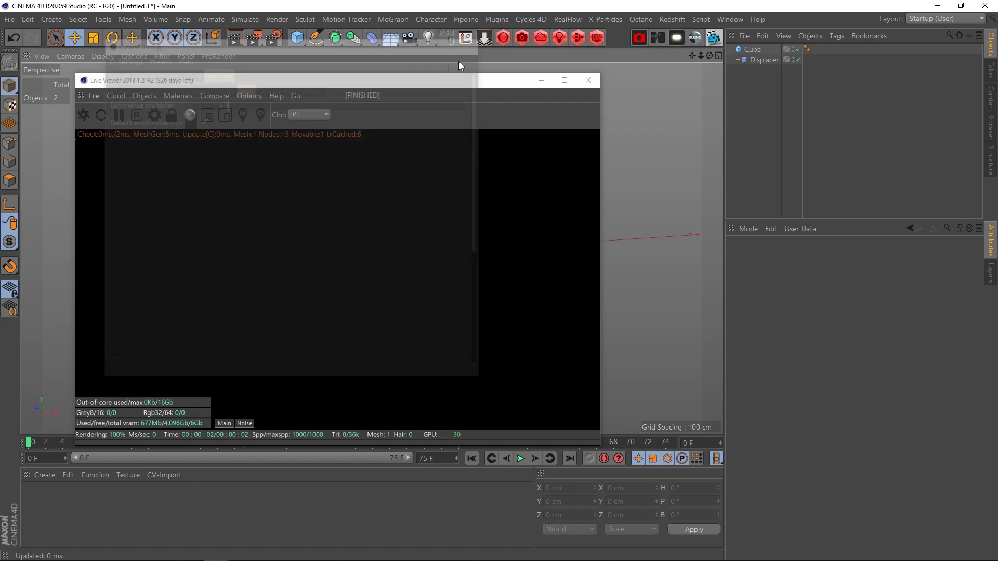
Add an Octane HDRI Environment object to the scene
{"action": "left_click", "coordinate": [473, 41]}
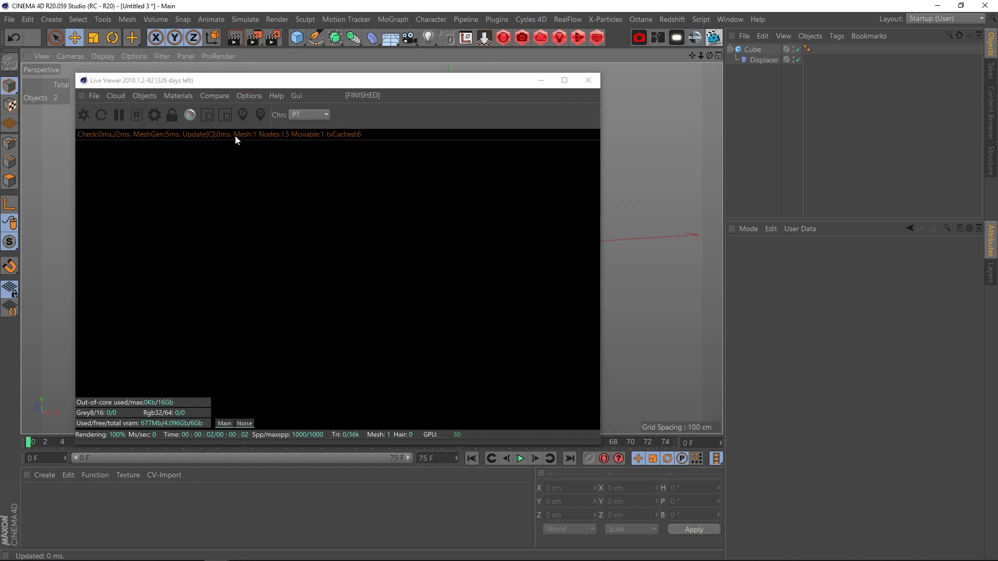
{"action": "left_click", "coordinate": [177, 95]}
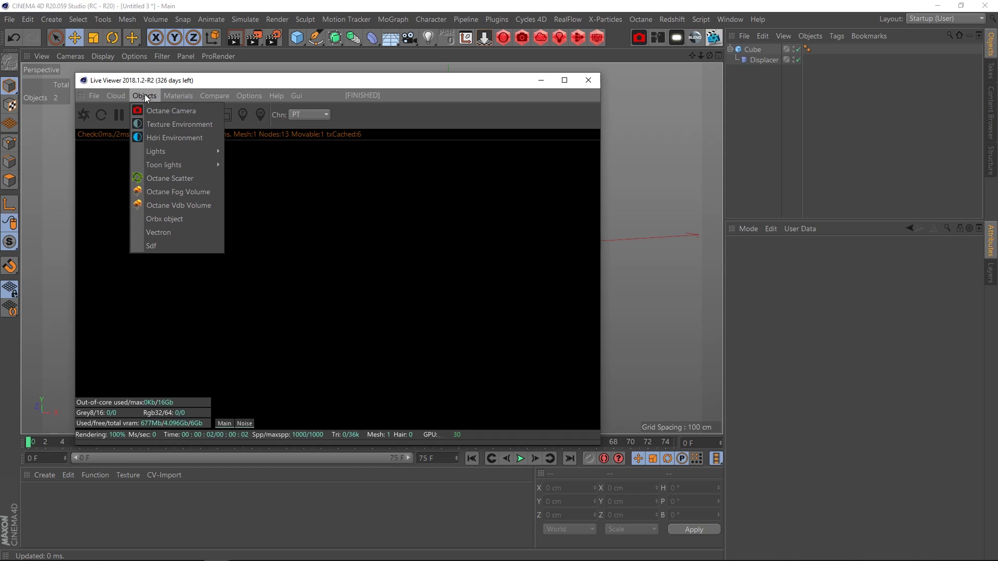
{"action": "left_click", "coordinate": [165, 137]}
Load bathroom_4k.hdr into the environment's image texture without copying the file
{"action": "left_click", "coordinate": [837, 300]}
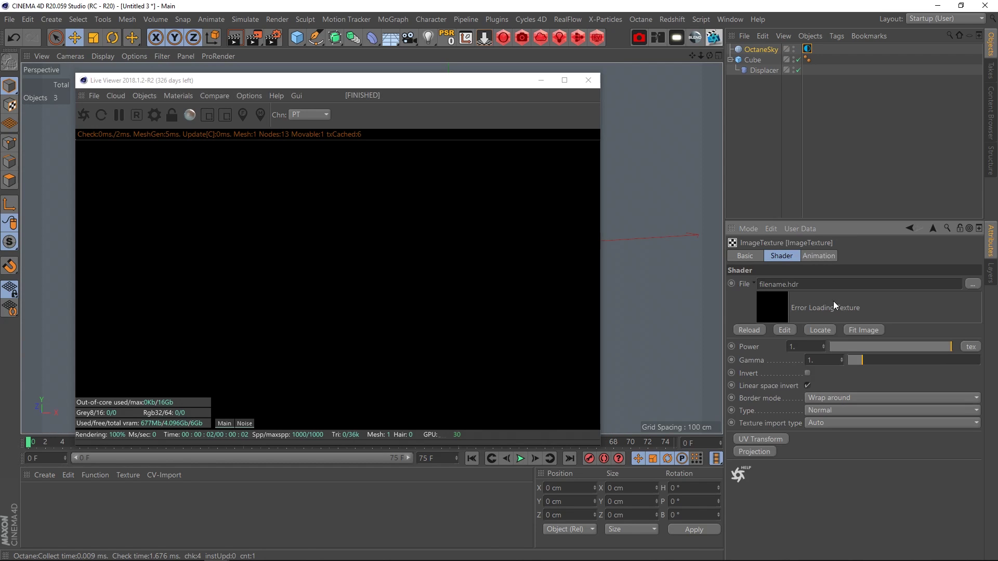
{"action": "left_click", "coordinate": [990, 112]}
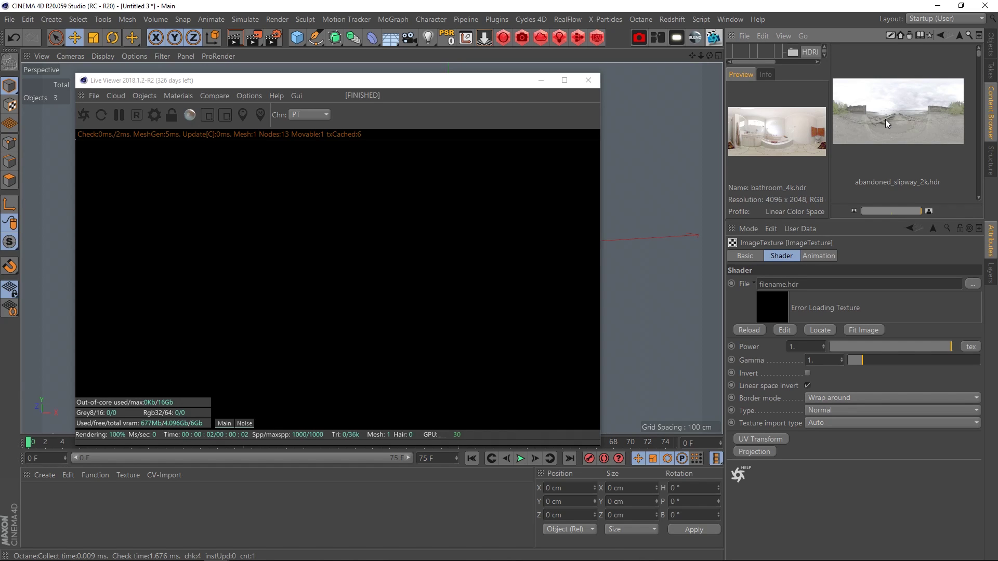
{"action": "scroll", "coordinate": [885, 123], "scroll_direction": "down", "scroll_amount": 3}
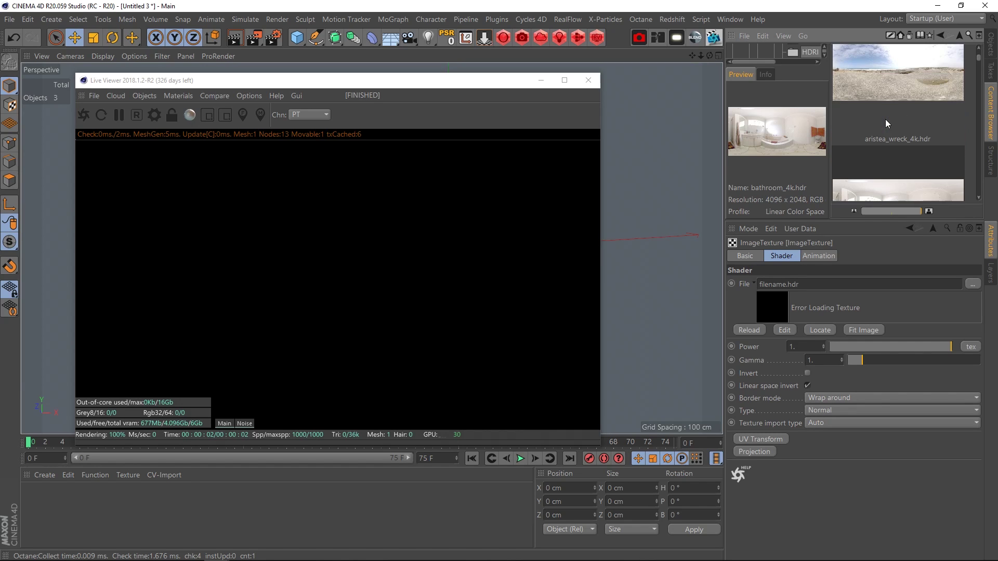
{"action": "scroll", "coordinate": [884, 120], "scroll_direction": "down", "scroll_amount": 2}
{"action": "left_click_drag", "start_coordinate": [881, 149], "coordinate": [779, 323]}
{"action": "left_click", "coordinate": [563, 322]}
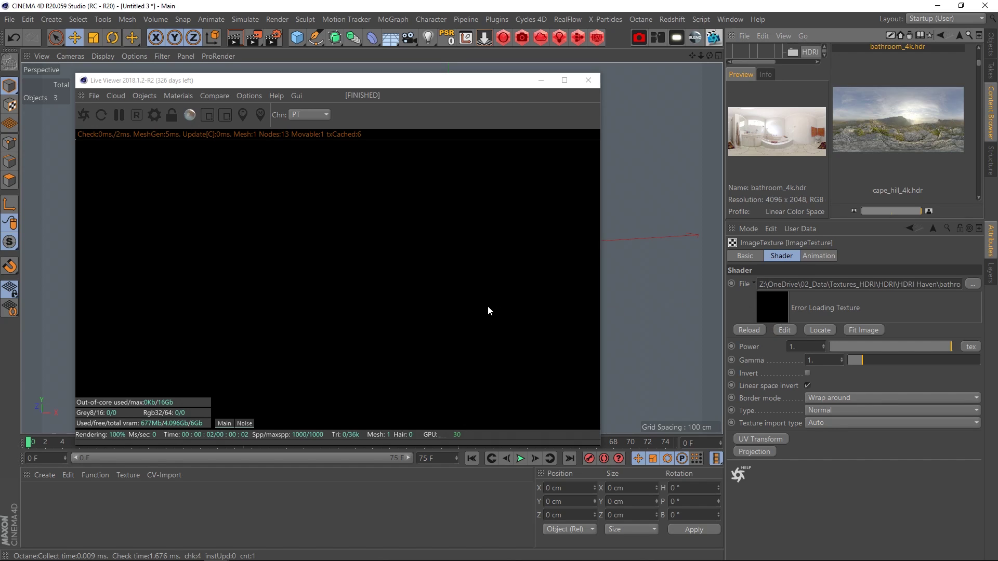
{"action": "left_click", "coordinate": [84, 115]}
{"action": "left_click_drag", "start_coordinate": [439, 73], "coordinate": [793, 64]}
{"action": "left_click", "coordinate": [402, 233]}
{"action": "left_click_drag", "start_coordinate": [403, 233], "coordinate": [287, 233], "text": "alt"}
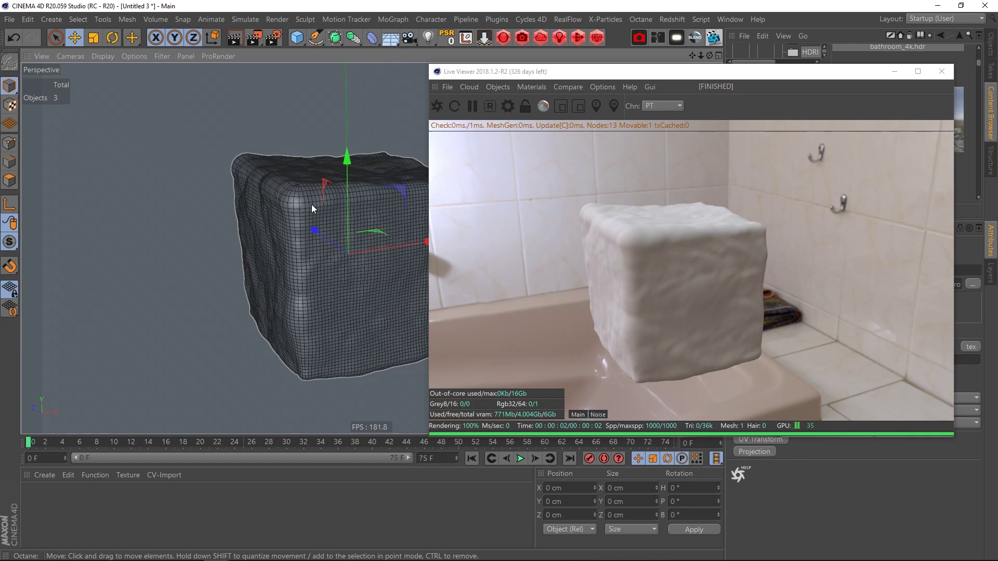
Create an Octane Blend material, OctBlend, and drag it onto the cube
{"action": "left_click", "coordinate": [530, 87]}
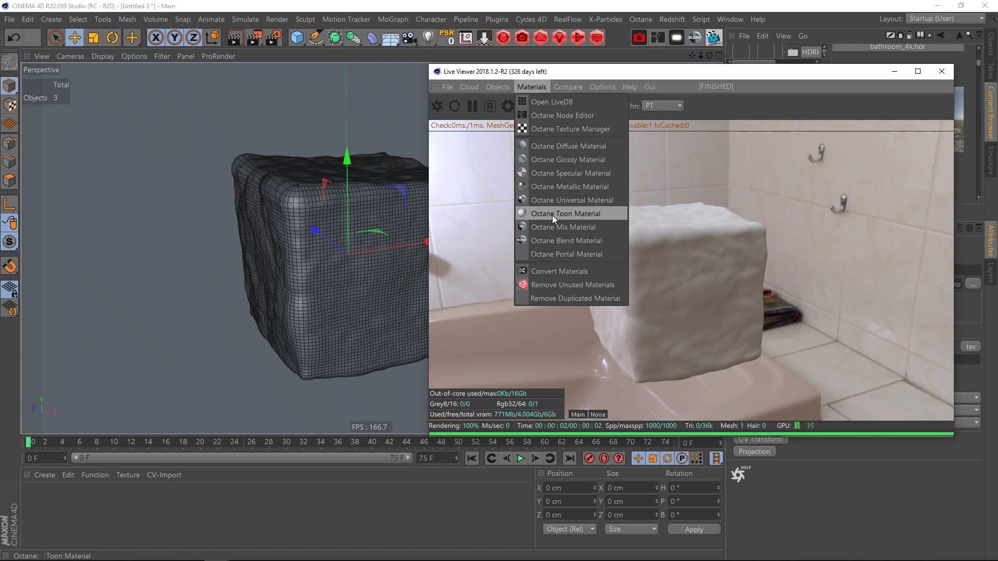
{"action": "left_click", "coordinate": [566, 240]}
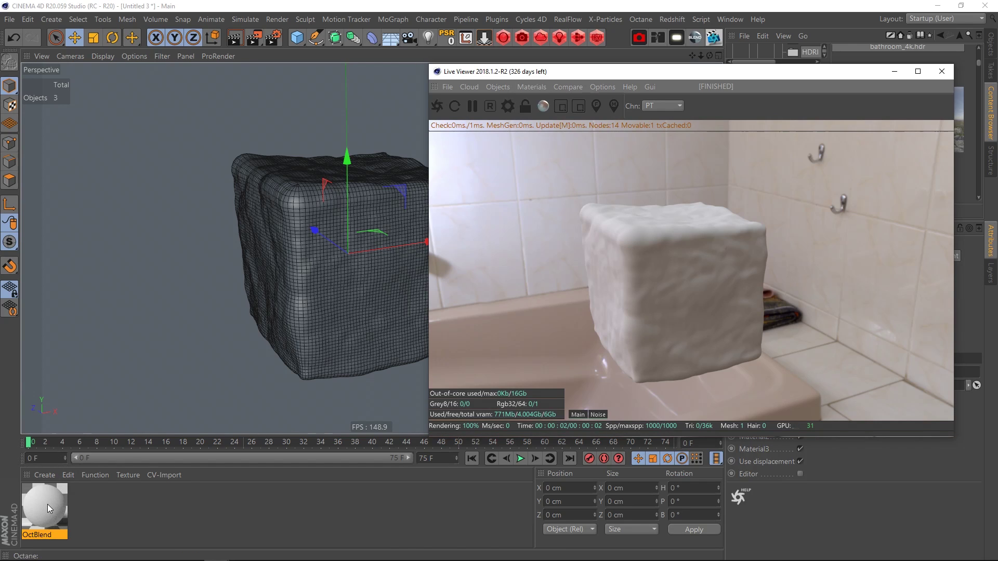
{"action": "left_click_drag", "start_coordinate": [48, 504], "coordinate": [298, 292]}
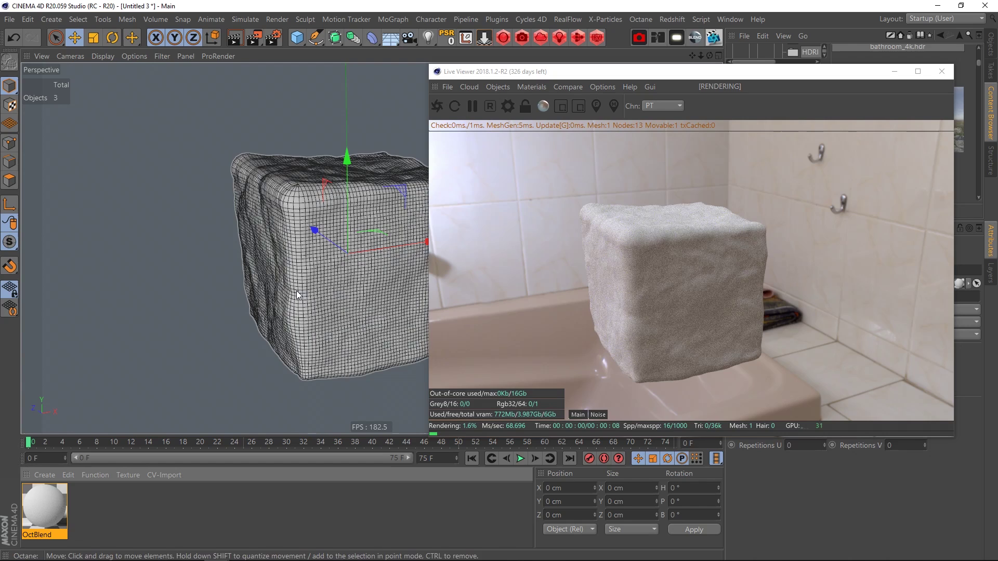
Open the Octane Node Editor, arrange it beside the Live Viewer, and select OctBlend
{"action": "left_click", "coordinate": [657, 38]}
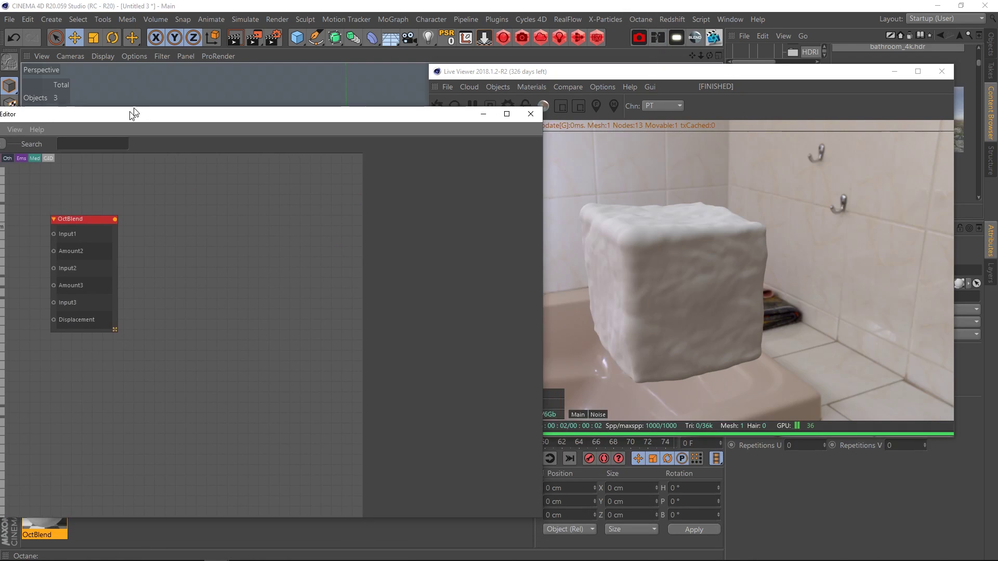
{"action": "left_click_drag", "start_coordinate": [133, 111], "coordinate": [179, 67]}
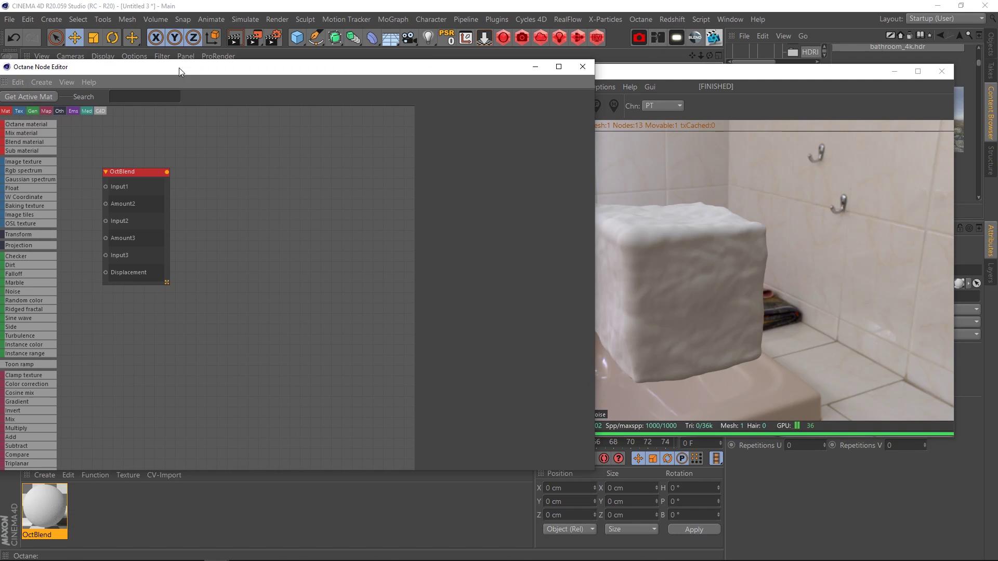
{"action": "left_click_drag", "start_coordinate": [661, 73], "coordinate": [730, 69]}
{"action": "left_click", "coordinate": [278, 72]}
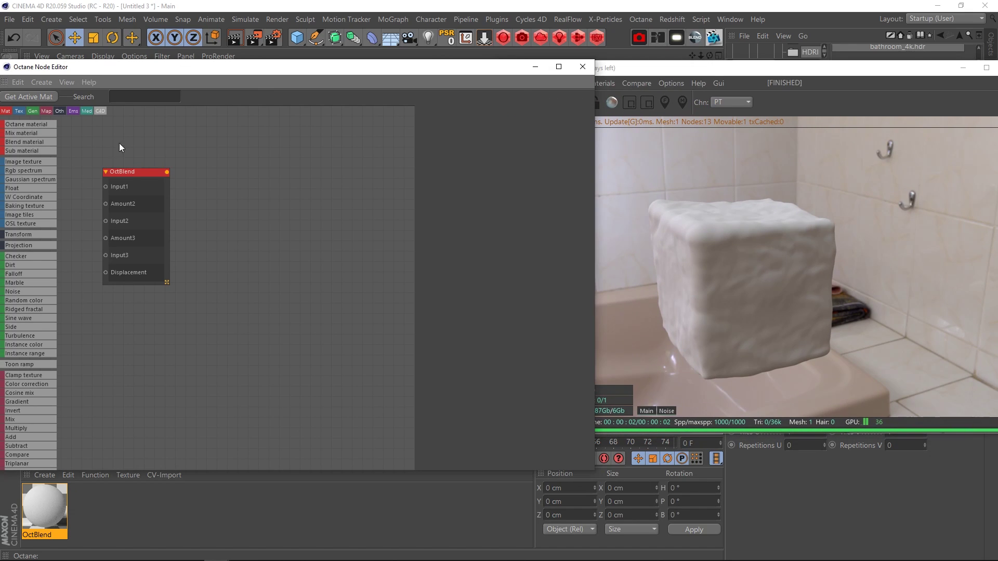
{"action": "left_click_drag", "start_coordinate": [130, 173], "coordinate": [215, 175]}
Add SubMaterial1 to the Mat1 slot as a Specular material with Beckmann BRDF
{"action": "left_click", "coordinate": [490, 113]}
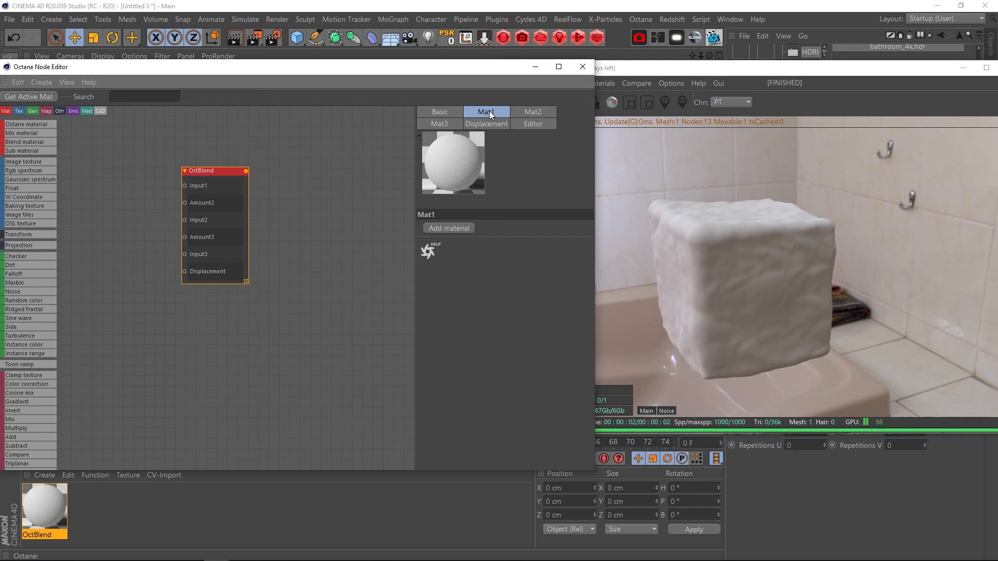
{"action": "left_click", "coordinate": [449, 228]}
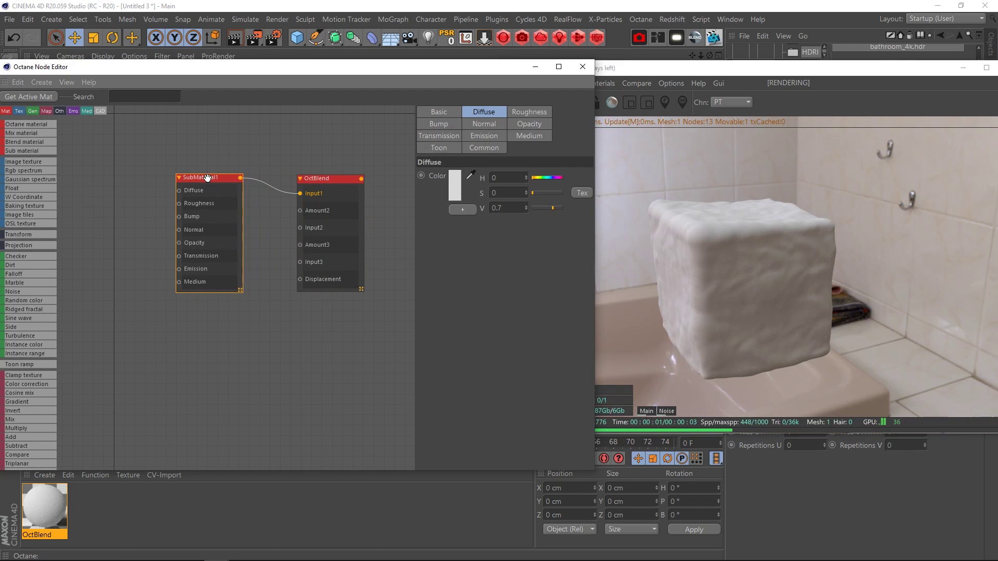
{"action": "left_click", "coordinate": [441, 111]}
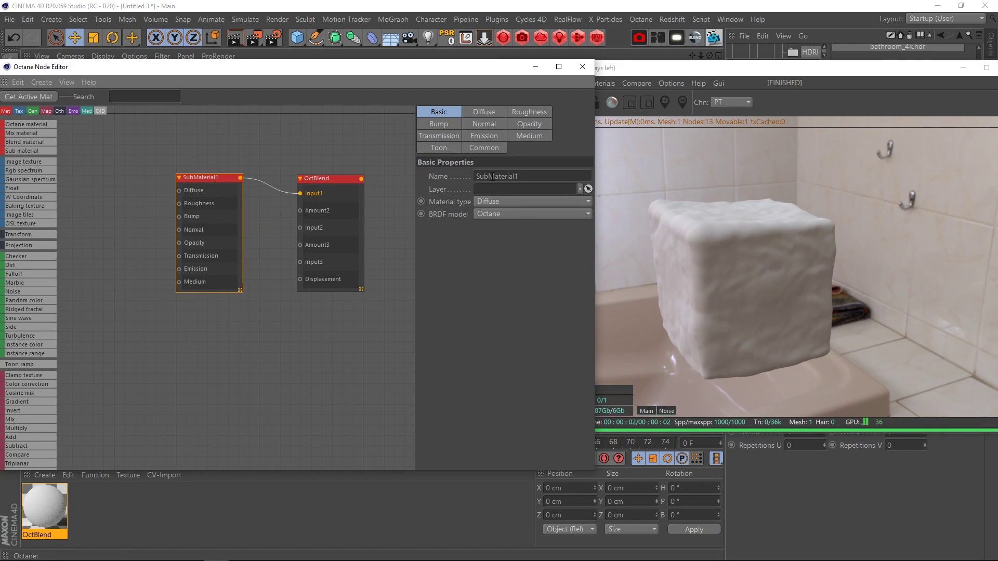
{"action": "left_click", "coordinate": [518, 201]}
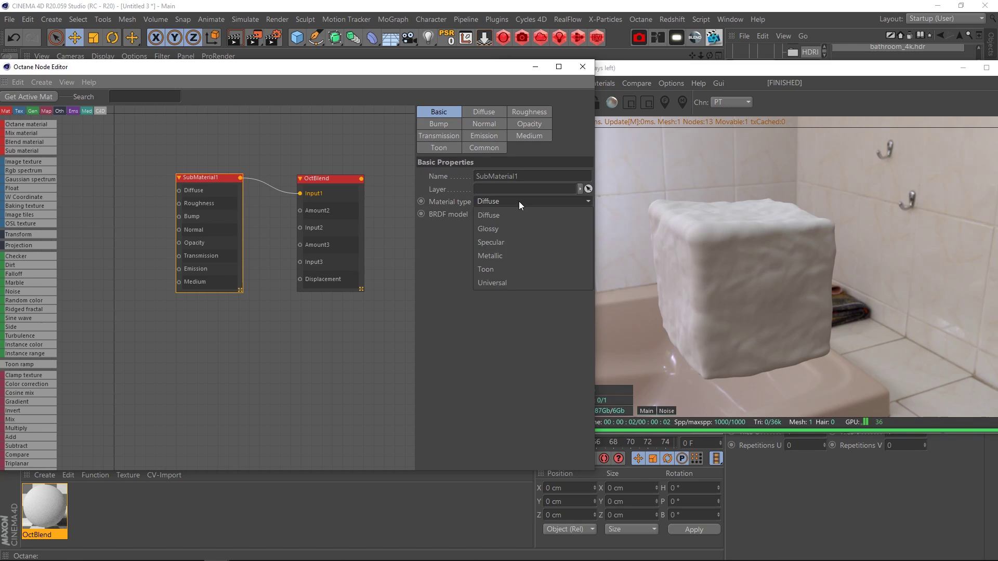
{"action": "left_click", "coordinate": [503, 241]}
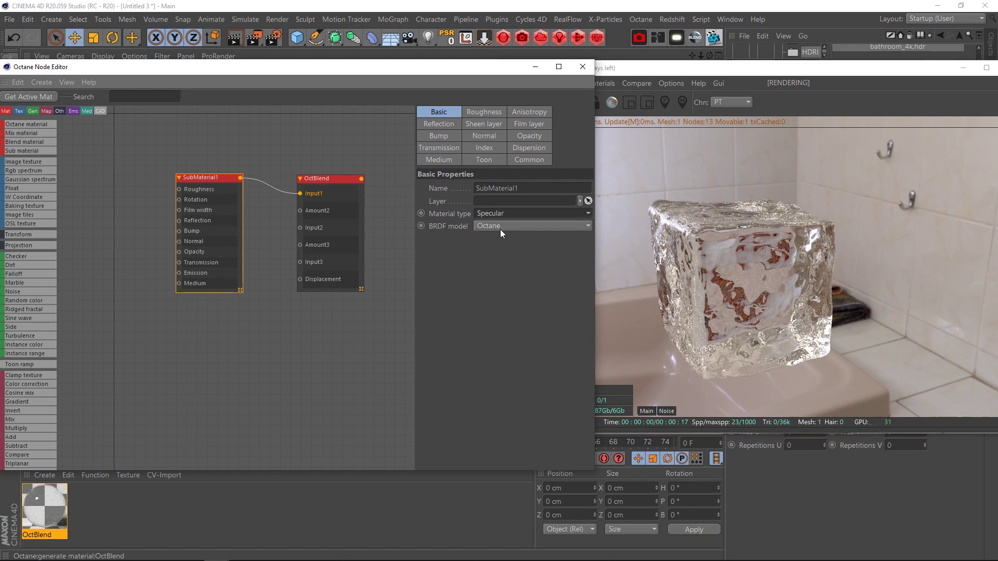
{"action": "left_click", "coordinate": [505, 226]}
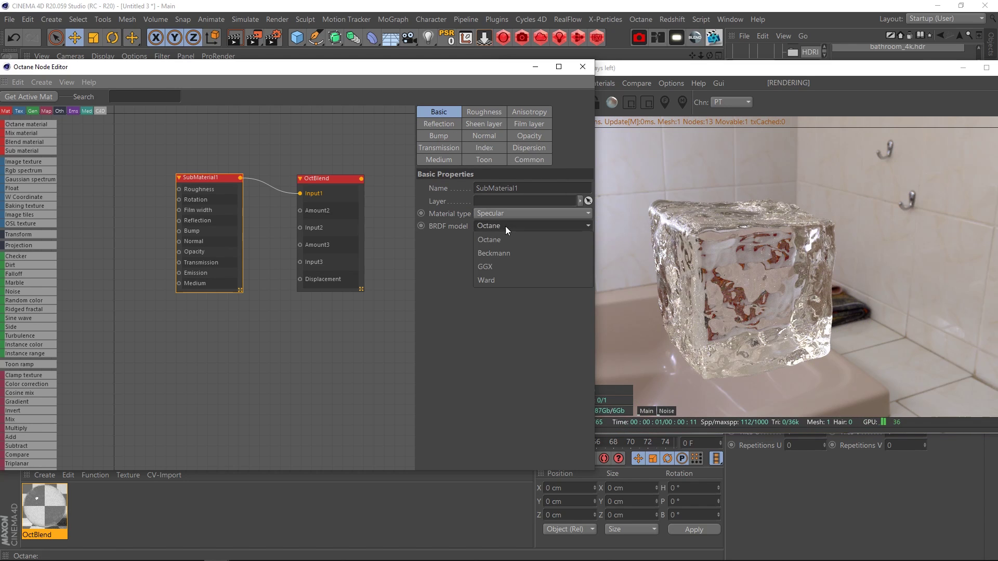
{"action": "left_click", "coordinate": [498, 254]}
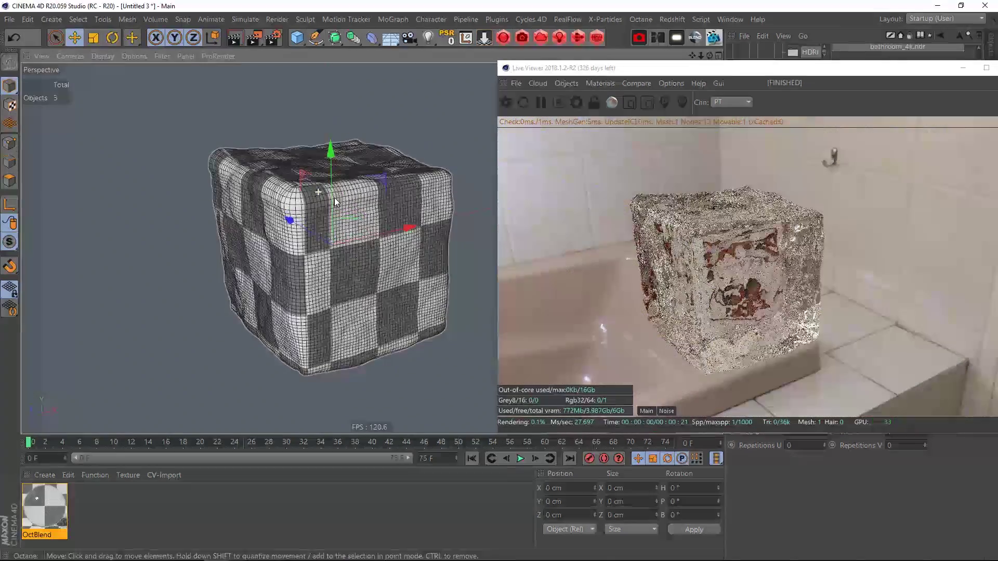
Open the Pixel and Poly IOR list and select ice's refraction index, 1.309
{"action": "mouse_move", "coordinate": [334, 198]}
{"action": "left_mouse_down", "text": "alt"}
{"action": "mouse_move", "coordinate": [301, 208]}
{"action": "mouse_move", "coordinate": [331, 216]}
{"action": "left_mouse_up", "text": "alt"}
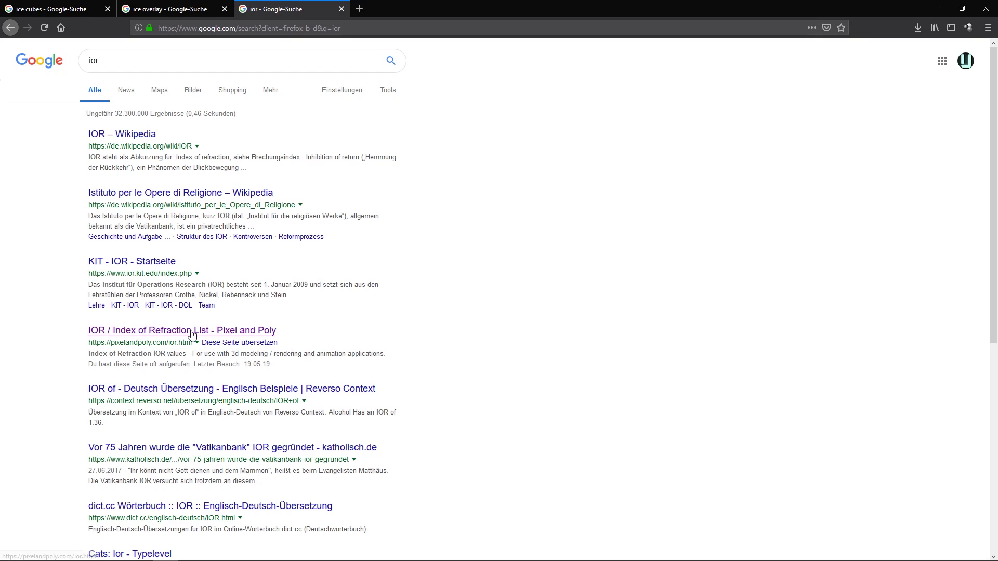
{"action": "left_click", "coordinate": [143, 334]}
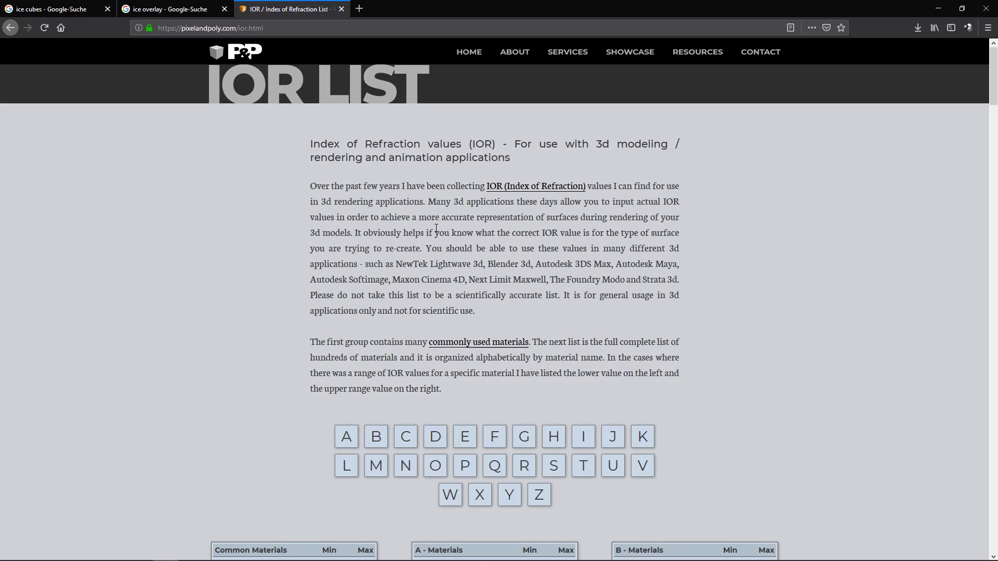
{"action": "scroll", "coordinate": [364, 217], "scroll_direction": "down", "scroll_amount": 5}
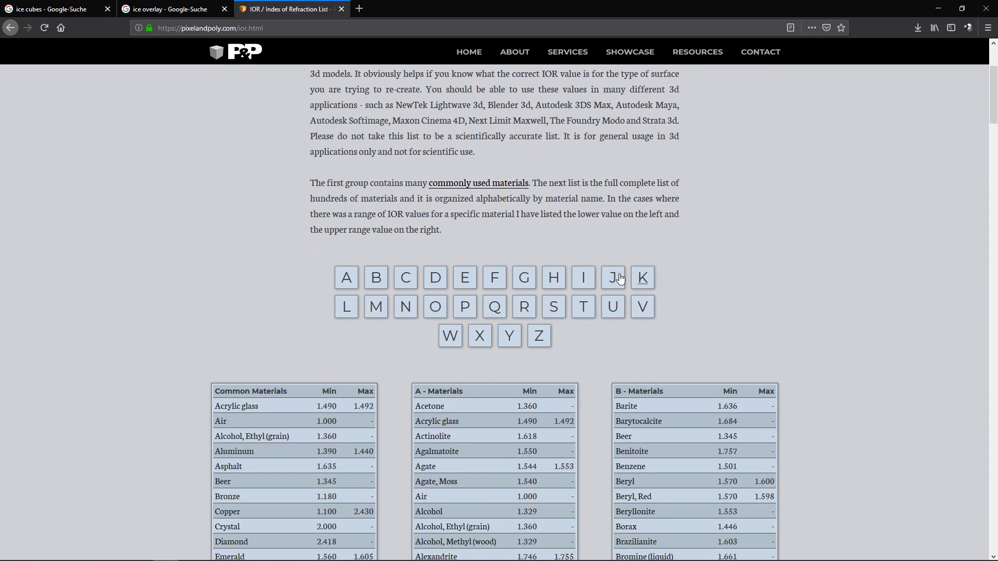
{"action": "left_click", "coordinate": [584, 278]}
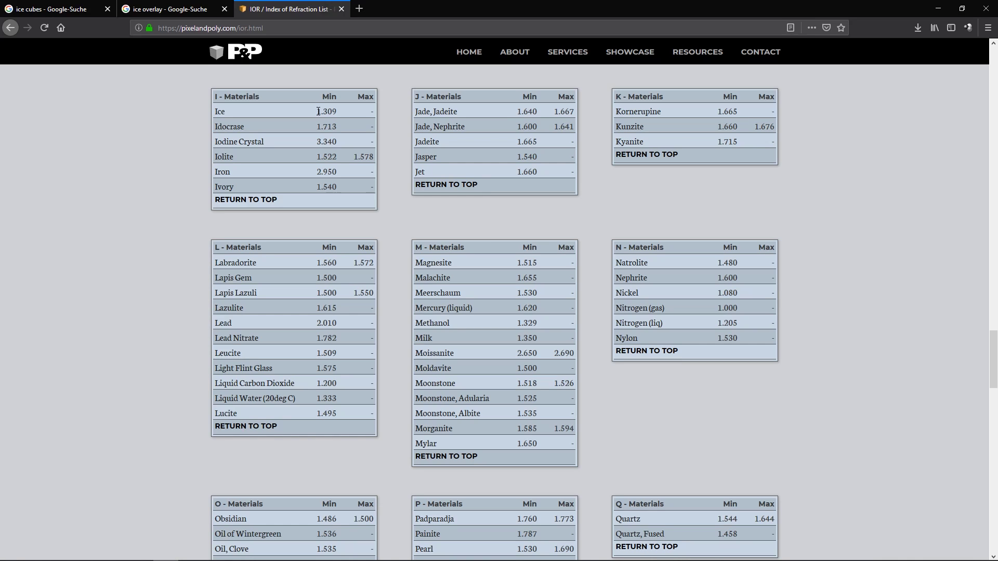
{"action": "left_click_drag", "start_coordinate": [317, 111], "coordinate": [335, 111]}
Change SubMaterial1's refraction index from 1.5 to 1.309
{"action": "key", "text": "alt+Tab"}
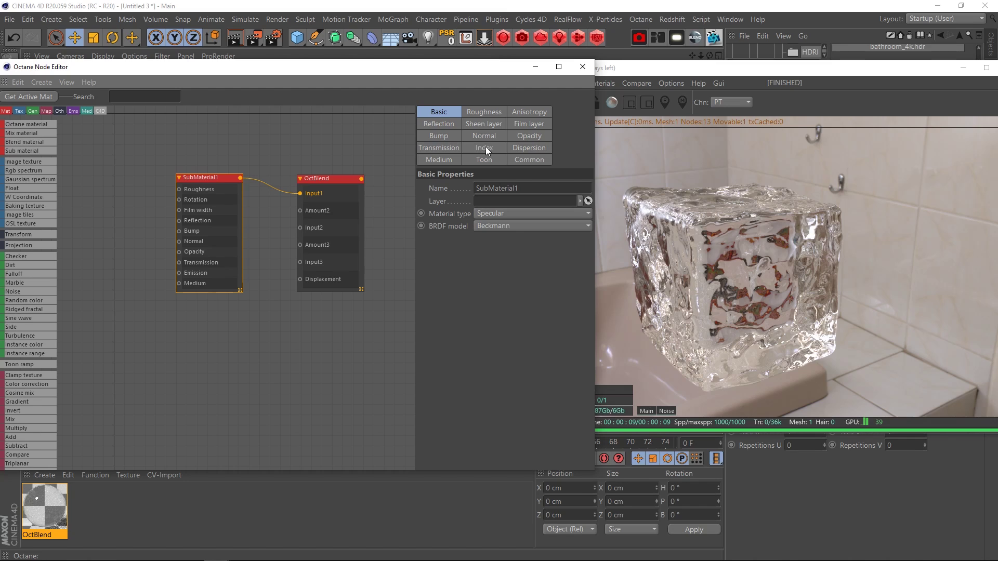
{"action": "left_click_drag", "start_coordinate": [464, 188], "coordinate": [439, 185]}
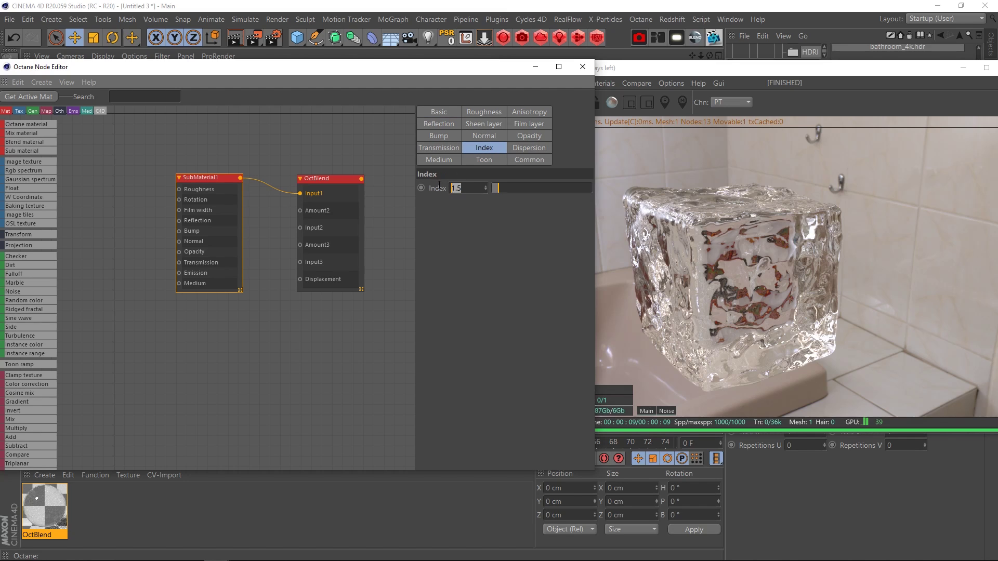
{"action": "key", "text": "Return"}
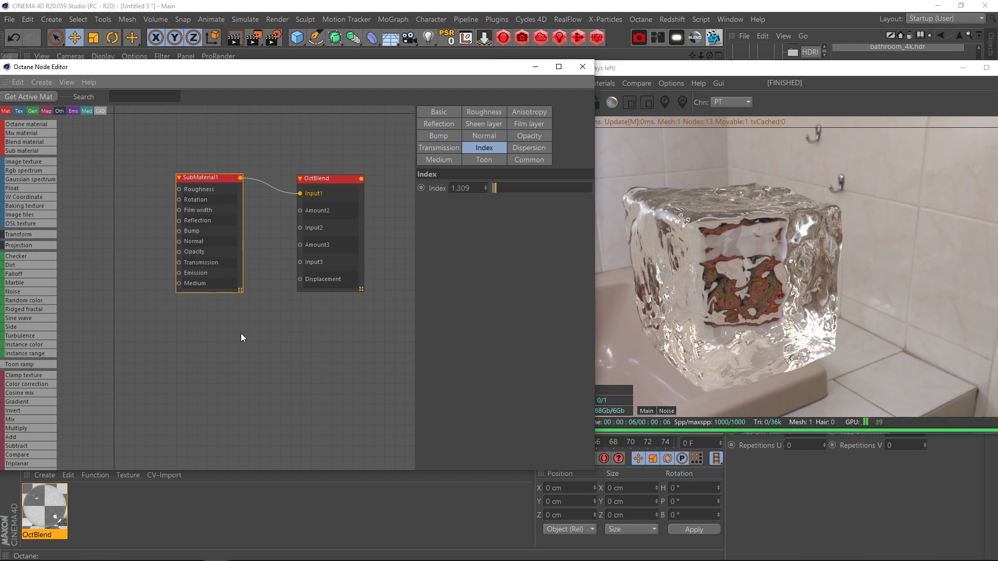
{"action": "middle_click_drag", "start_coordinate": [241, 334], "coordinate": [294, 334]}
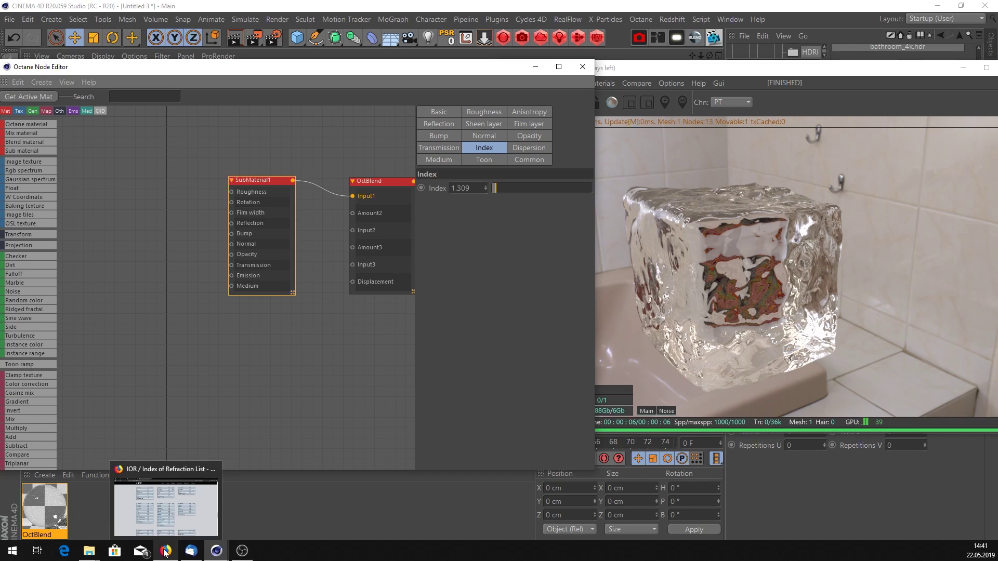
{"action": "left_click", "coordinate": [165, 551]}
{"action": "left_click", "coordinate": [178, 11]}
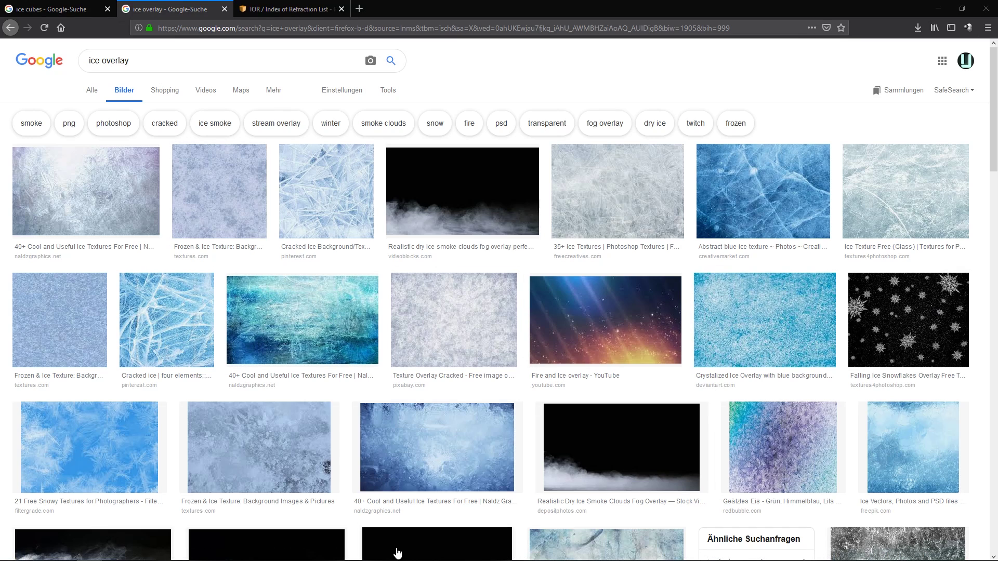
{"action": "mouse_move", "coordinate": [223, 552]}
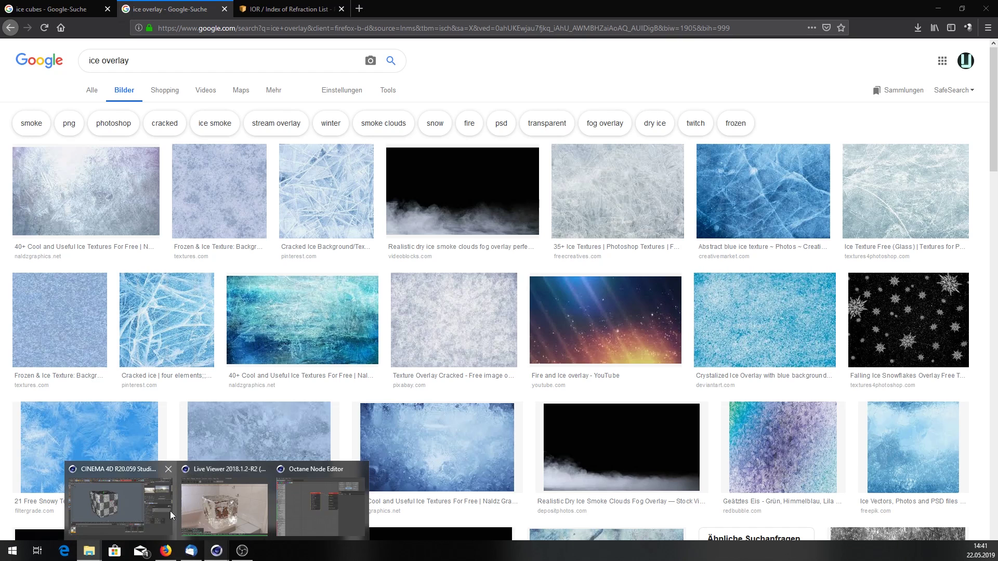
{"action": "left_click", "coordinate": [129, 507]}
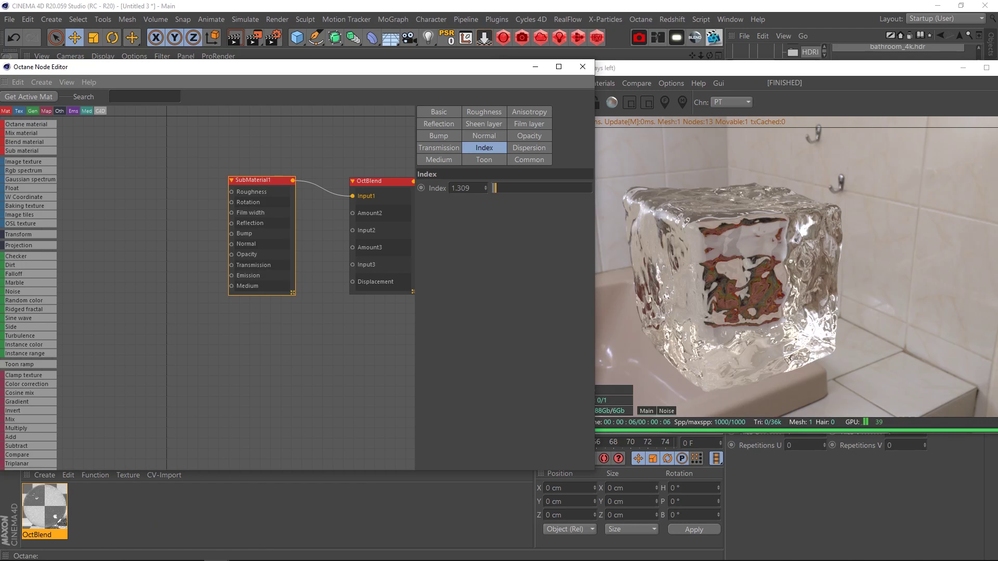
{"action": "left_click", "coordinate": [148, 194]}
Add an ice Image texture node driving SubMaterial1's Roughness, then view the frosted cube up close
{"action": "left_click_drag", "start_coordinate": [158, 181], "coordinate": [232, 193]}
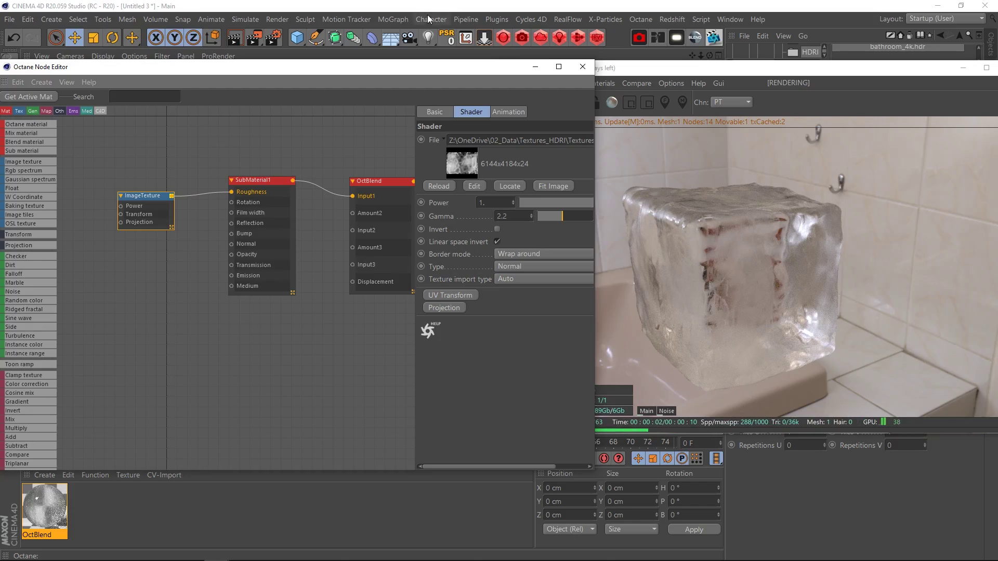
{"action": "left_click_drag", "start_coordinate": [410, 70], "coordinate": [422, 250]}
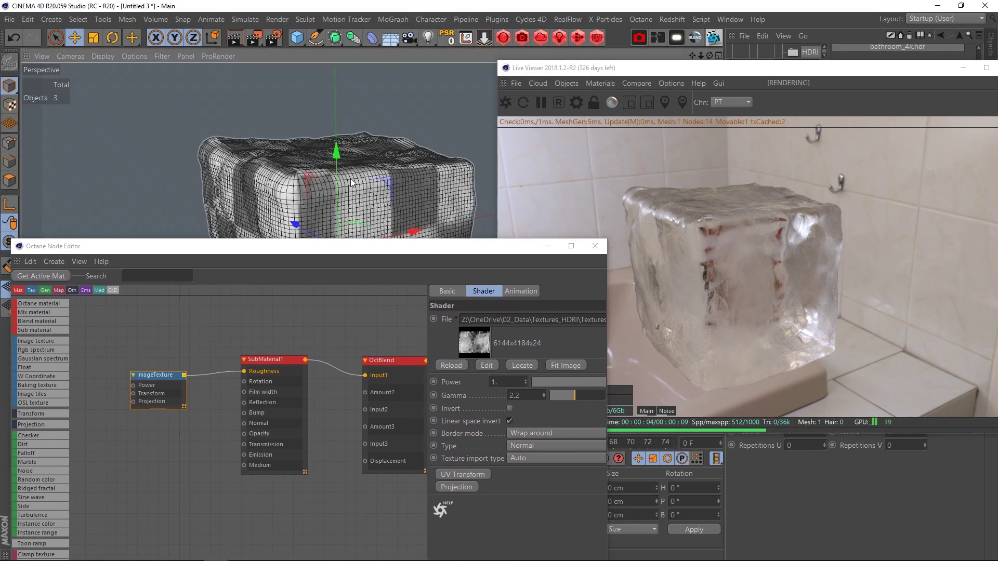
{"action": "left_click_drag", "start_coordinate": [360, 187], "coordinate": [307, 161], "text": "alt"}
{"action": "right_click_drag", "start_coordinate": [307, 161], "coordinate": [397, 164], "text": "alt"}
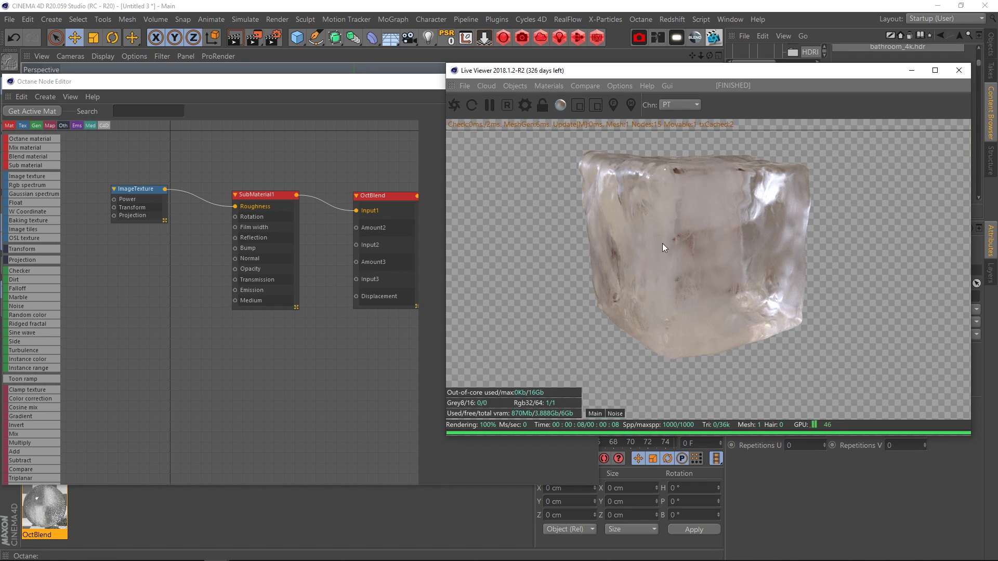
View the 'ice cubes' reference tab in Firefox, then minimize Cinema 4D's Octane Node Editor
{"action": "left_click", "coordinate": [165, 551]}
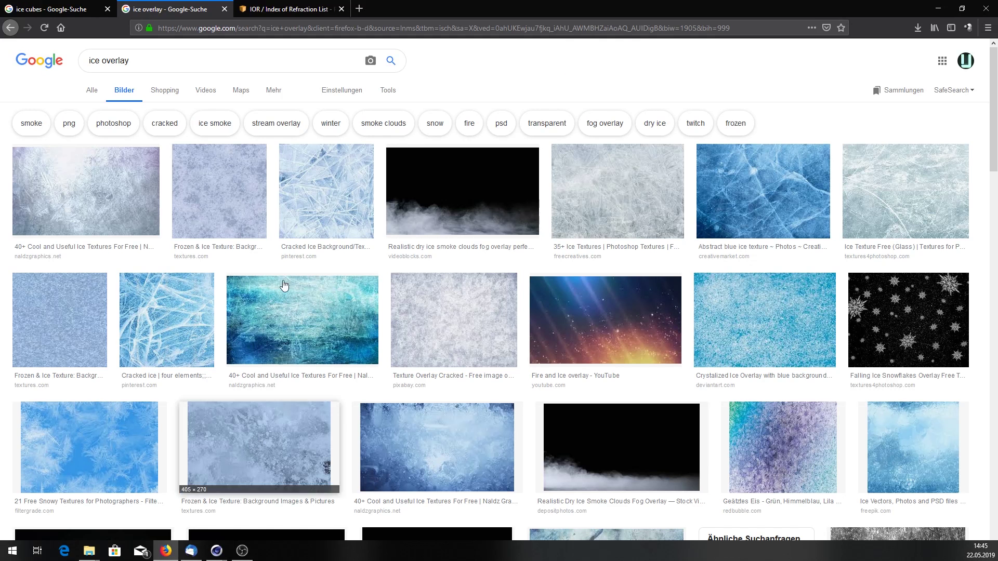
{"action": "left_click", "coordinate": [91, 9]}
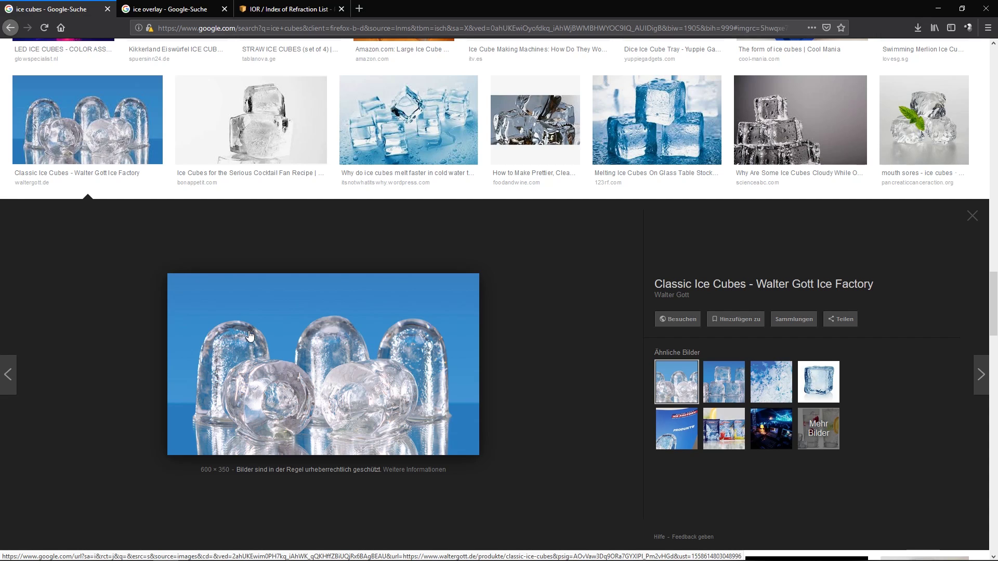
{"action": "mouse_move", "coordinate": [216, 550]}
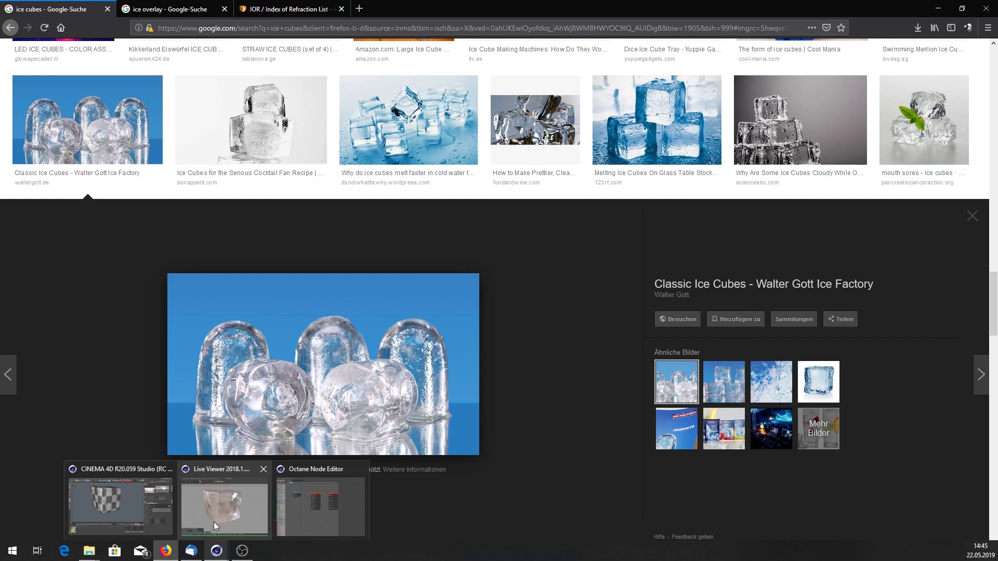
{"action": "left_click", "coordinate": [150, 494]}
{"action": "left_click", "coordinate": [385, 81]}
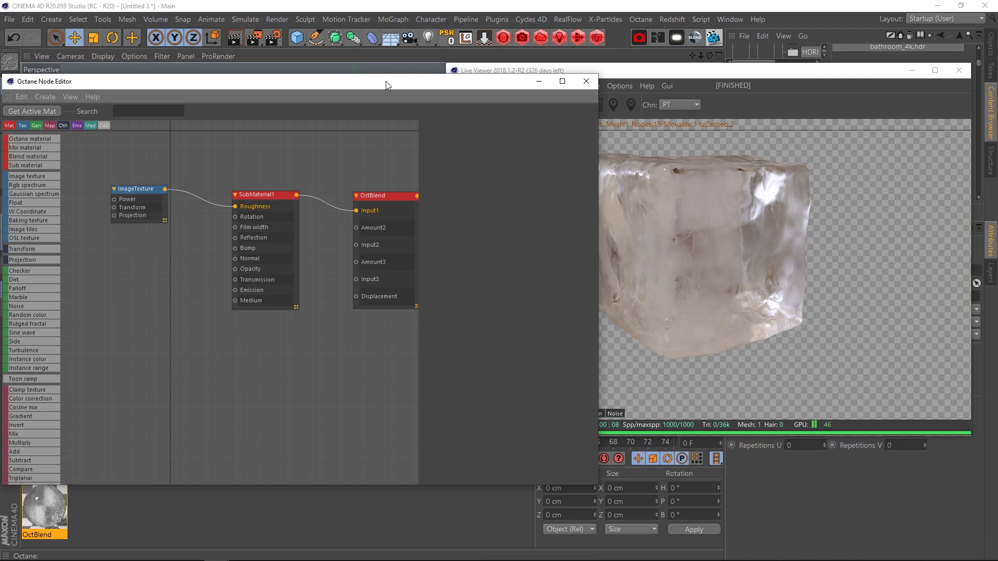
{"action": "left_click", "coordinate": [540, 81]}
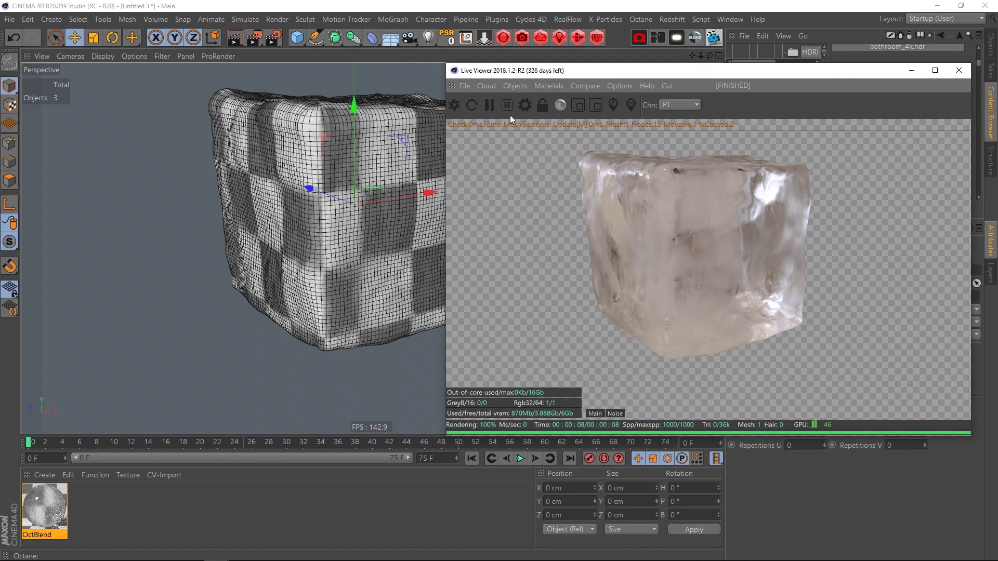
Add a Sphere beside the cube, make it an icosahedron type, and shrink it to bubble size
{"action": "left_click", "coordinate": [297, 42]}
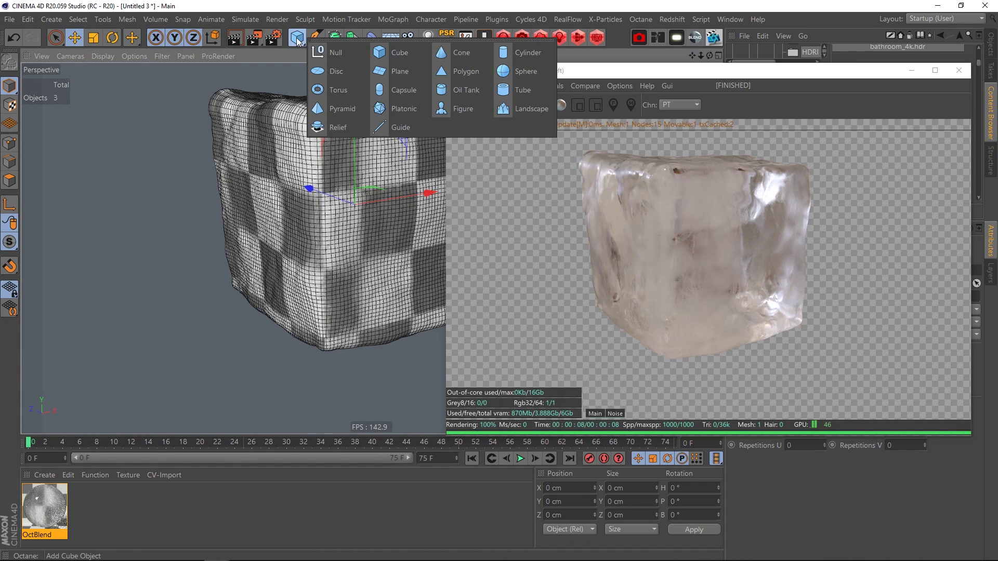
{"action": "left_click", "coordinate": [519, 73]}
{"action": "left_click_drag", "start_coordinate": [427, 193], "coordinate": [236, 227]}
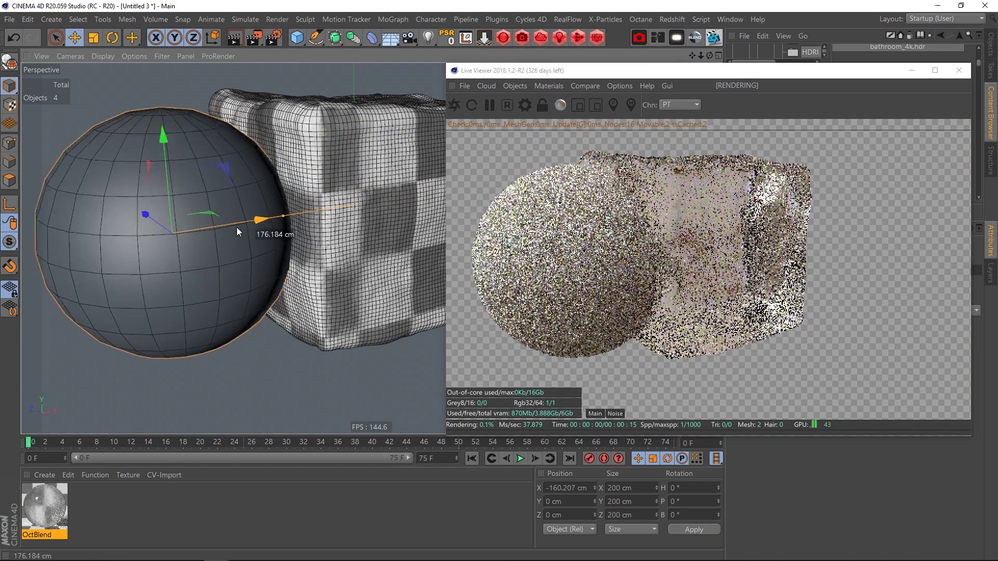
{"action": "left_click_drag", "start_coordinate": [767, 71], "coordinate": [473, 71]}
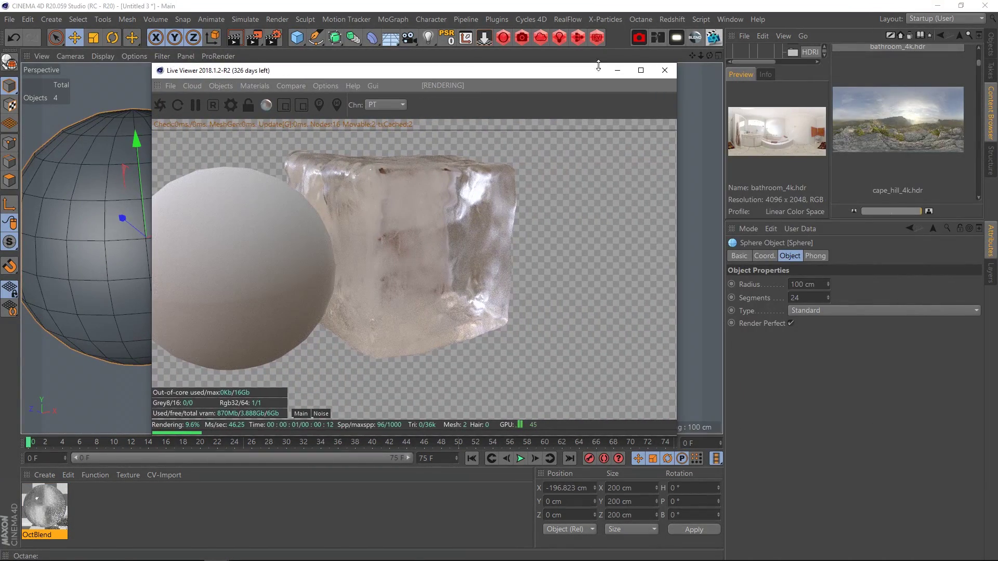
{"action": "left_click", "coordinate": [991, 46]}
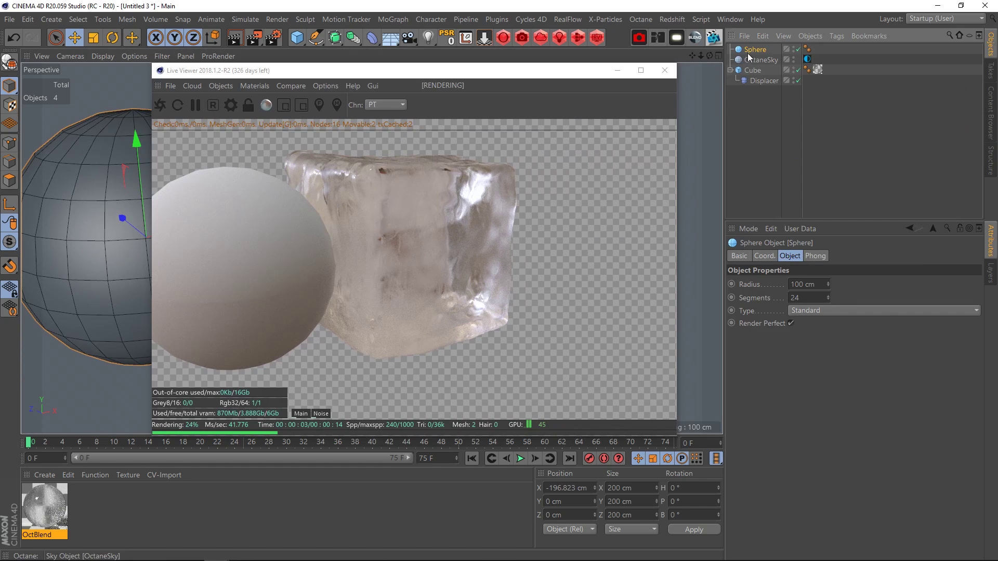
{"action": "left_click", "coordinate": [848, 310]}
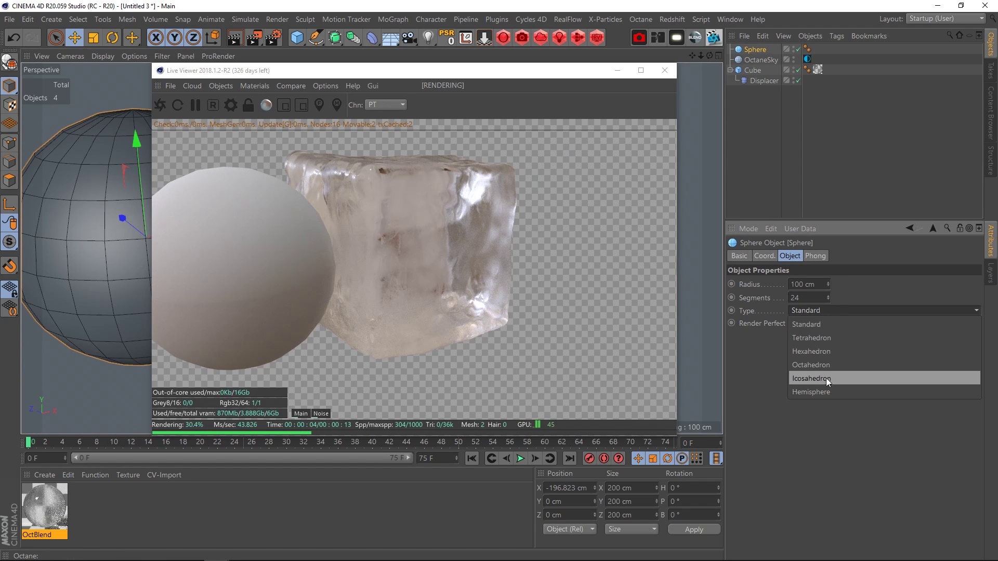
{"action": "left_click", "coordinate": [811, 378]}
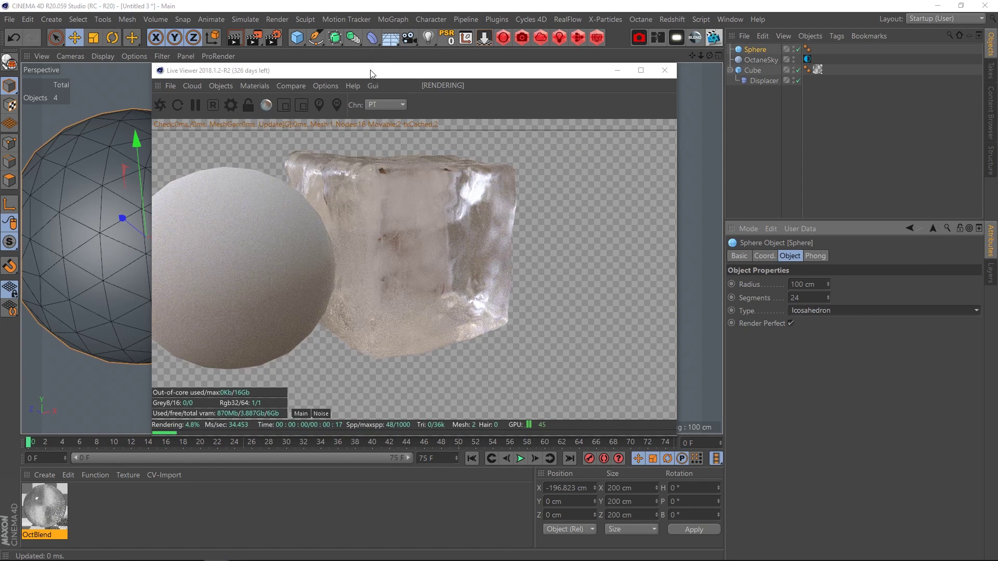
{"action": "left_click_drag", "start_coordinate": [367, 73], "coordinate": [604, 75]}
{"action": "left_click_drag", "start_coordinate": [261, 220], "coordinate": [151, 239]}
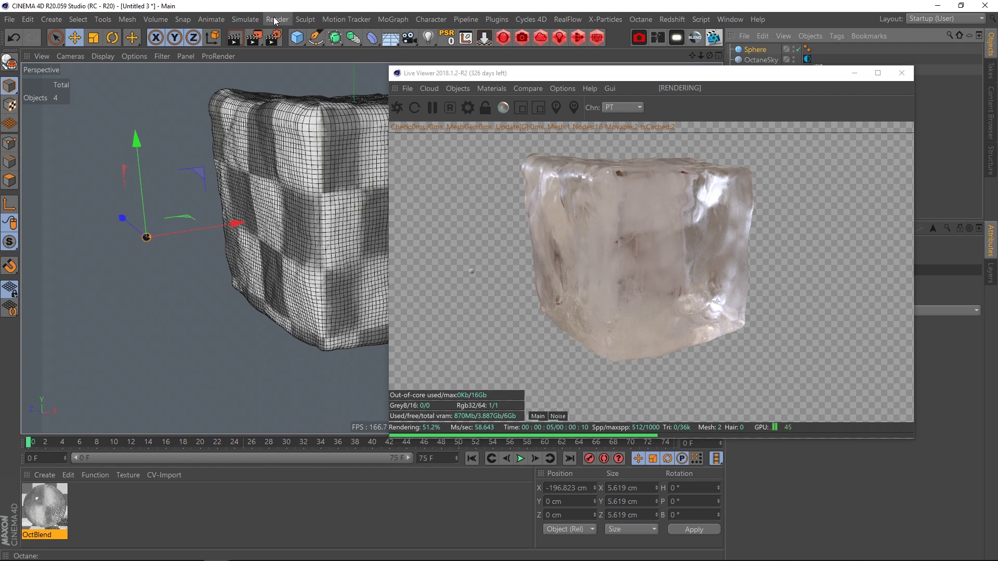
Add a Cloner in Object mode that distributes the sphere clones over the Cube
{"action": "left_click", "coordinate": [394, 19]}
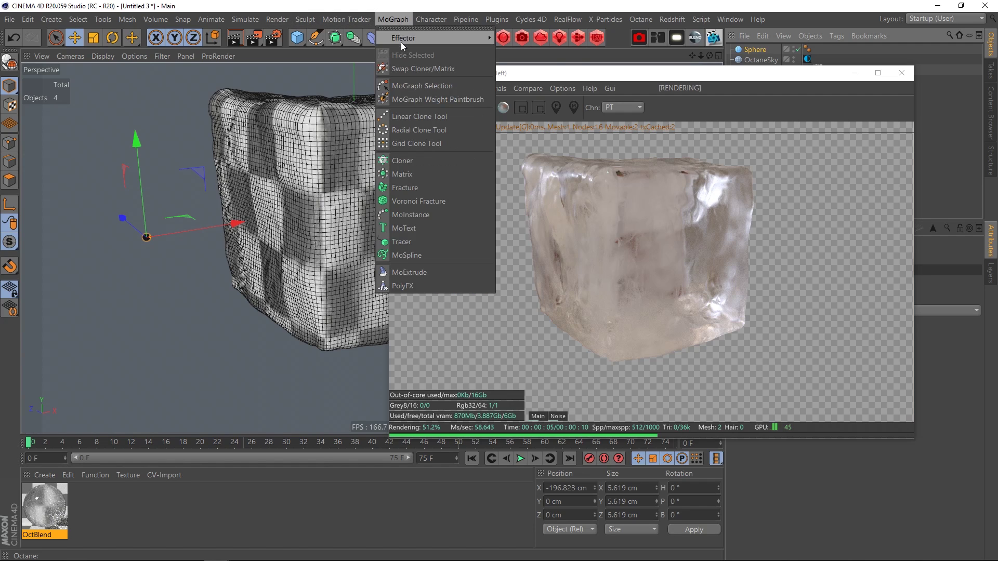
{"action": "left_click", "coordinate": [401, 160]}
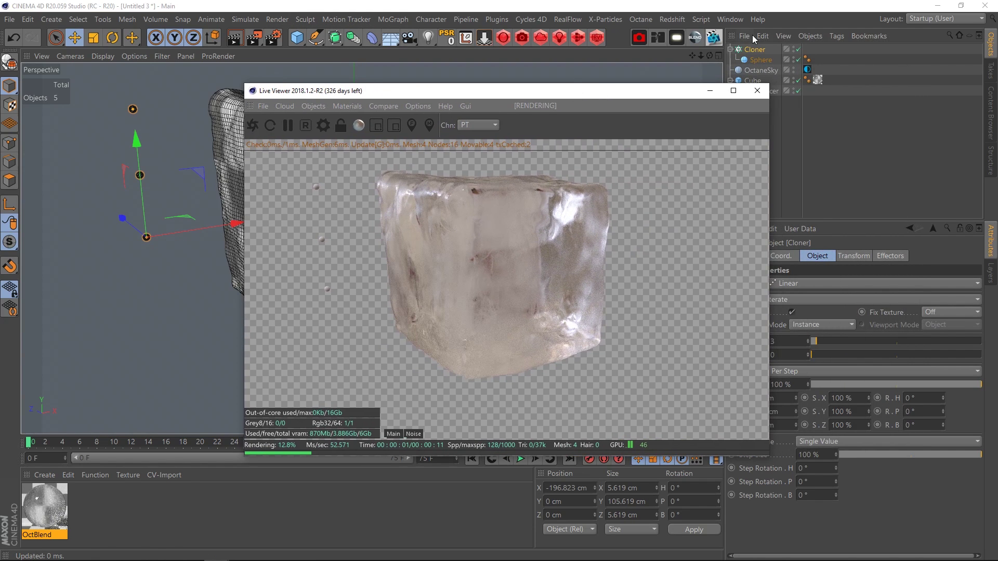
{"action": "left_click_drag", "start_coordinate": [639, 91], "coordinate": [501, 85]}
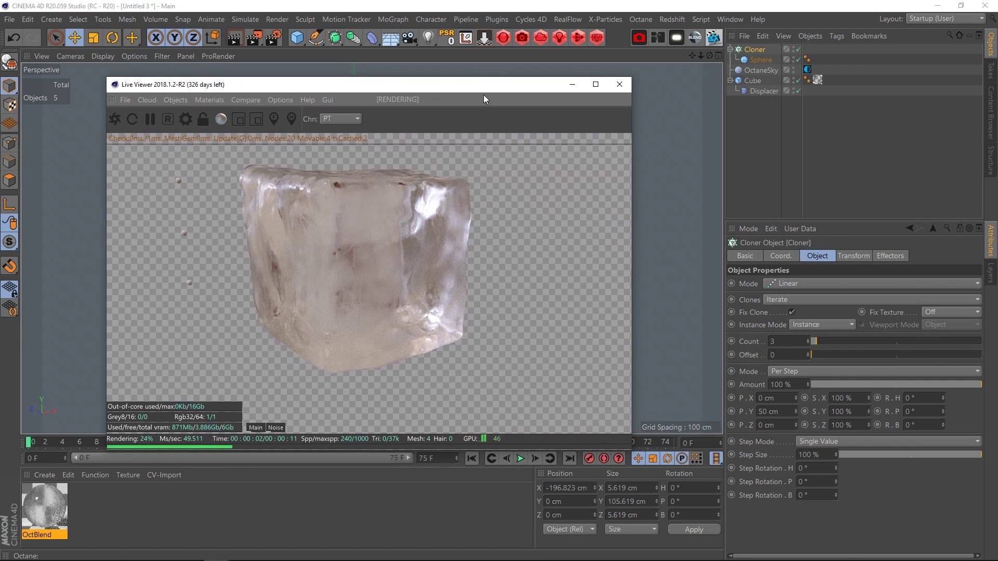
{"action": "left_click", "coordinate": [793, 282]}
{"action": "left_click", "coordinate": [794, 298]}
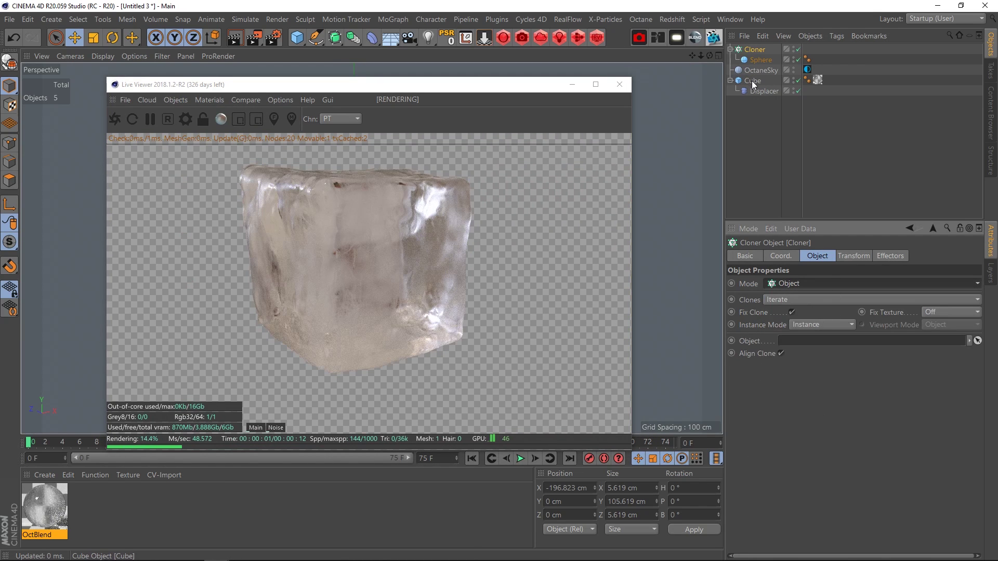
{"action": "left_click_drag", "start_coordinate": [751, 80], "coordinate": [815, 339]}
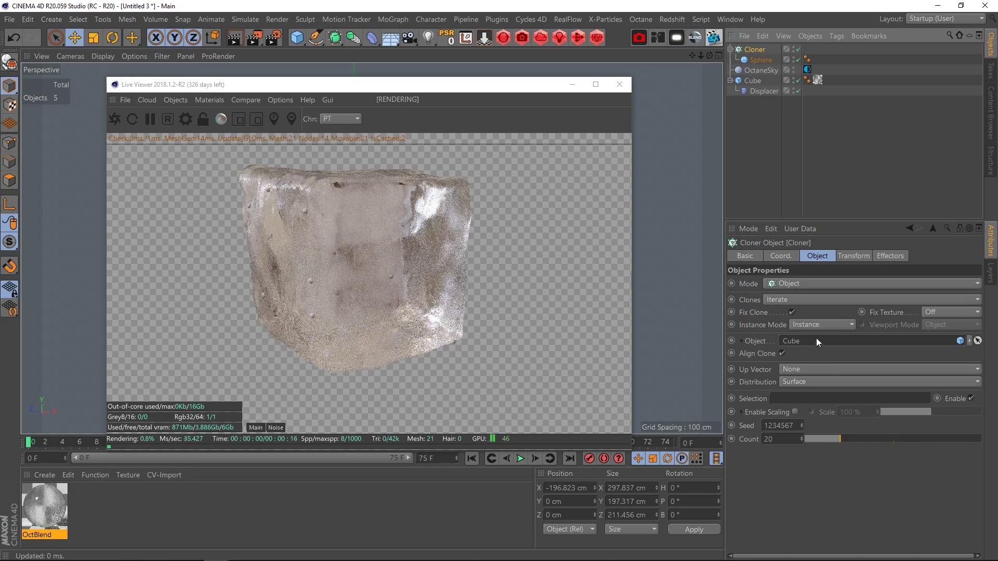
{"action": "left_click_drag", "start_coordinate": [334, 86], "coordinate": [610, 79]}
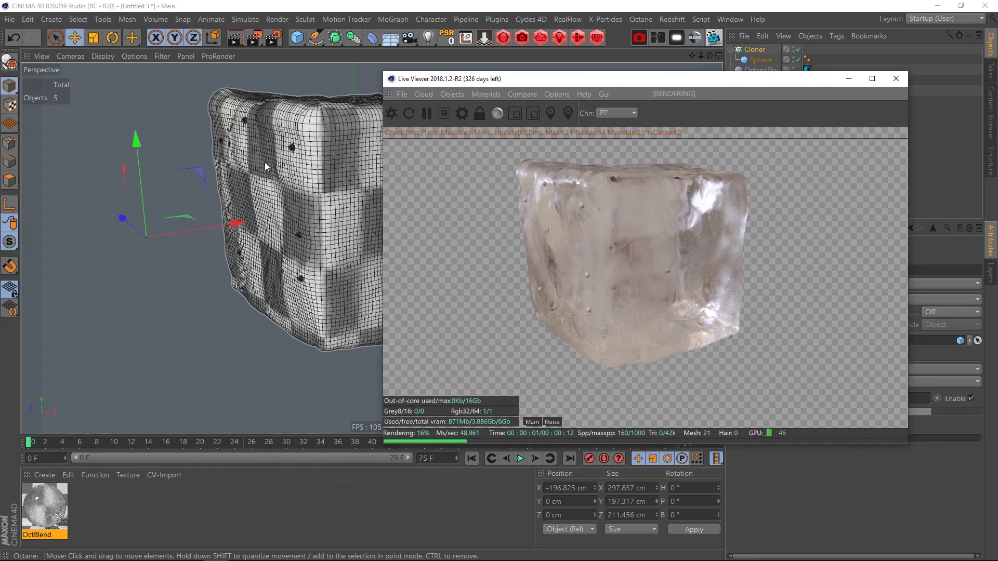
{"action": "scroll", "coordinate": [291, 162], "scroll_direction": "up", "scroll_amount": 5}
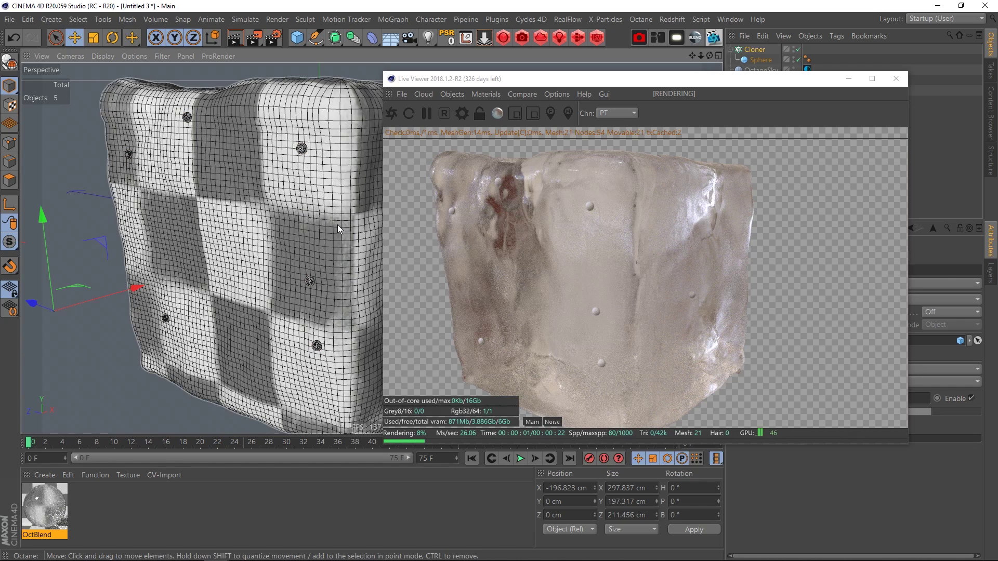
{"action": "left_click_drag", "start_coordinate": [579, 79], "coordinate": [209, 61]}
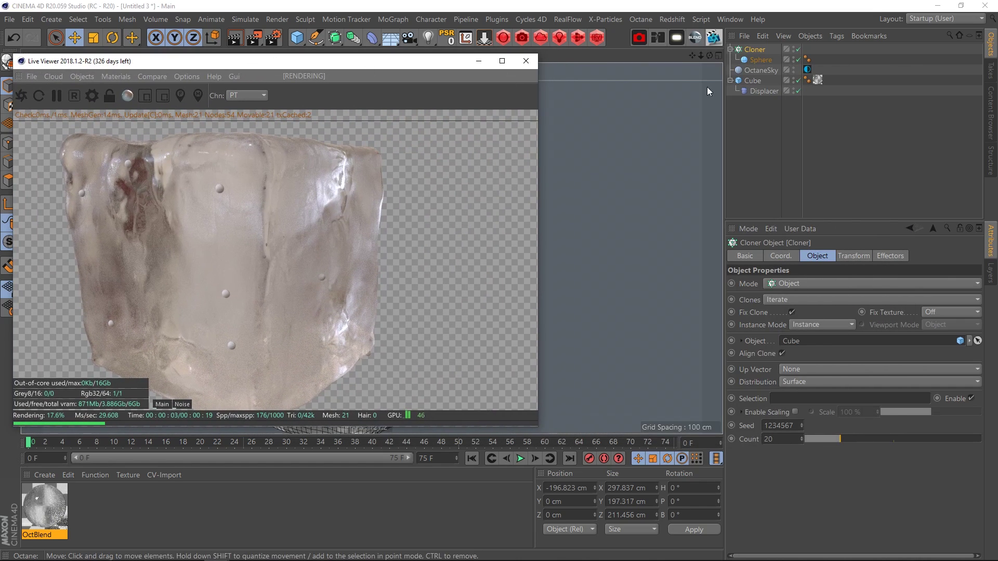
{"action": "left_click", "coordinate": [763, 49]}
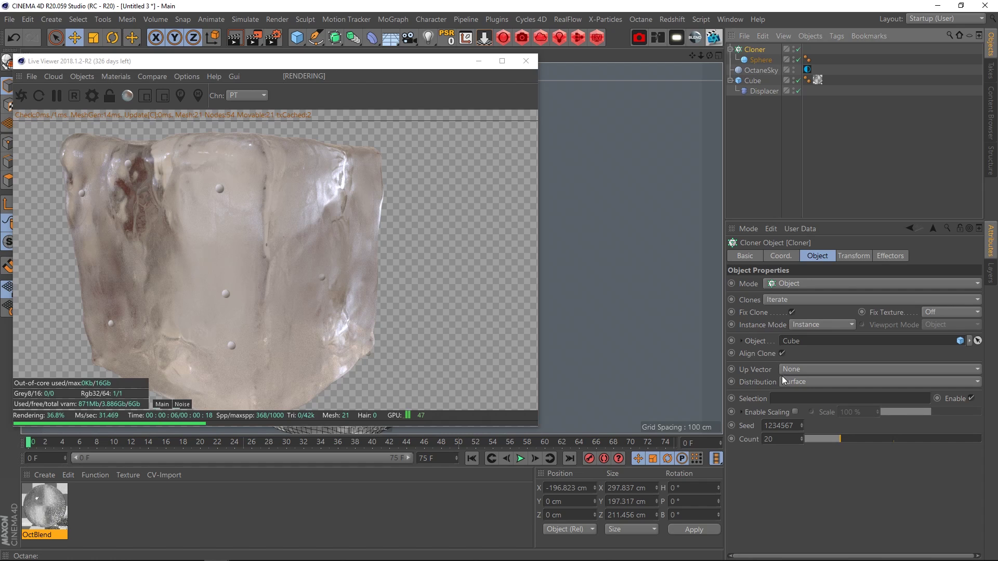
Switch the Cloner's distribution to Volume and select the Sphere
{"action": "left_click", "coordinate": [821, 382]}
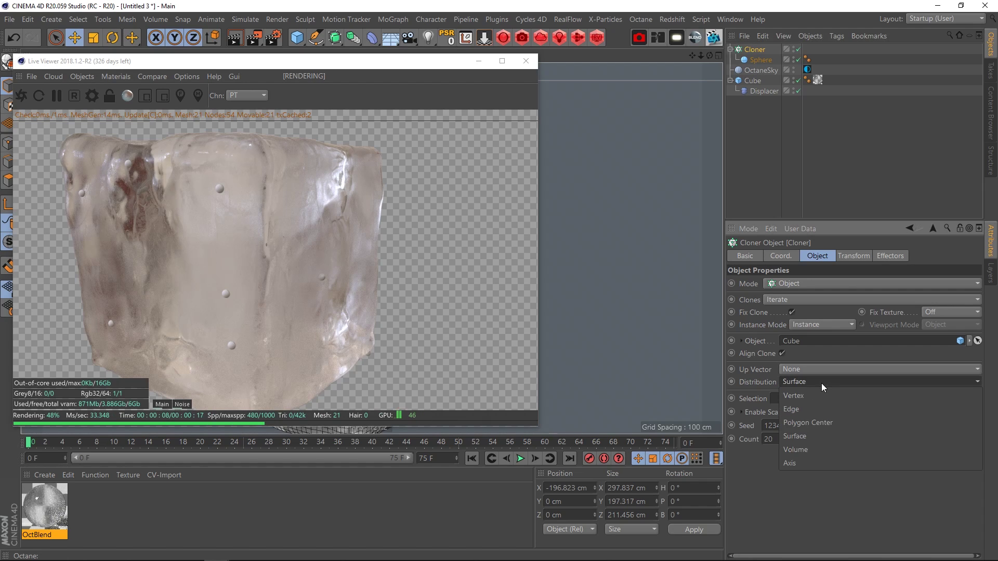
{"action": "left_click", "coordinate": [803, 448]}
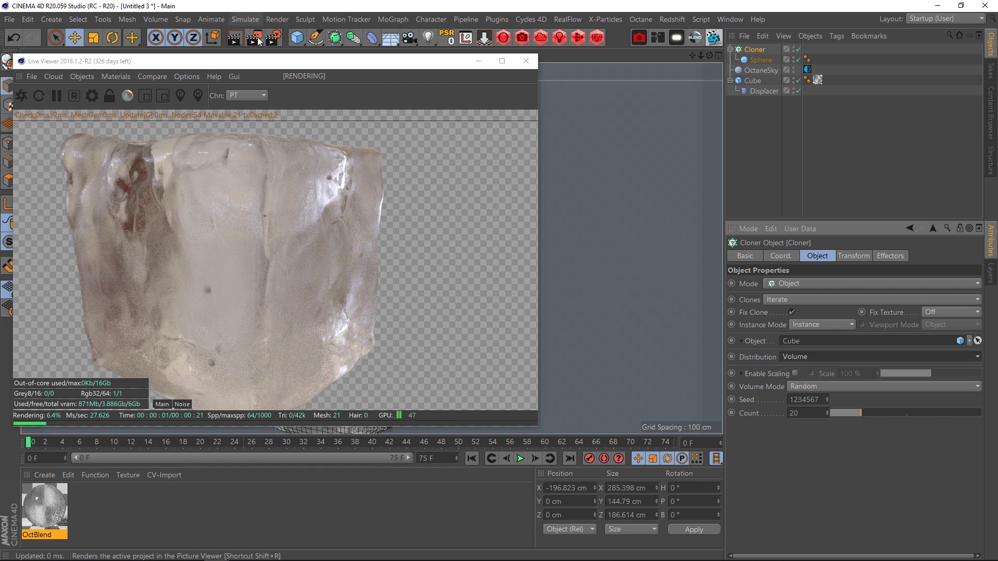
{"action": "left_click_drag", "start_coordinate": [261, 65], "coordinate": [429, 87]}
{"action": "left_click", "coordinate": [760, 60]}
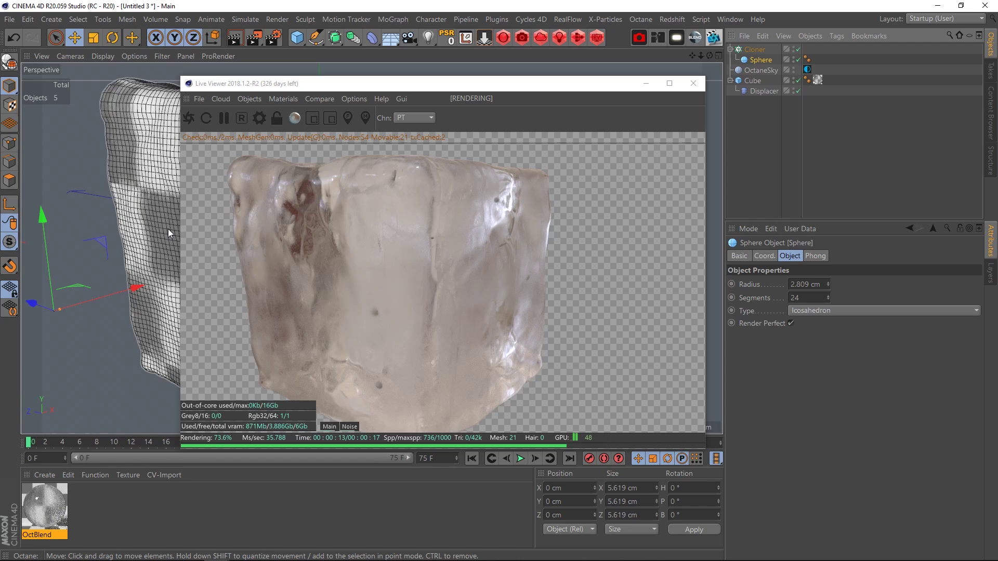
Make the Sphere editable, then give the Cloner a Random effector with Position unchecked
{"action": "left_click", "coordinate": [8, 62]}
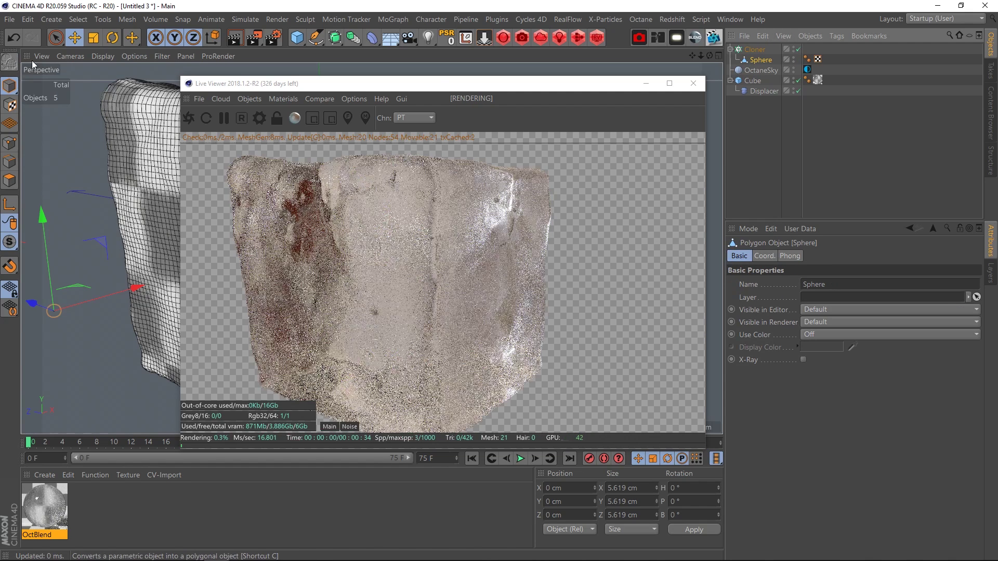
{"action": "left_click_drag", "start_coordinate": [439, 86], "coordinate": [335, 117]}
{"action": "left_click", "coordinate": [751, 51]}
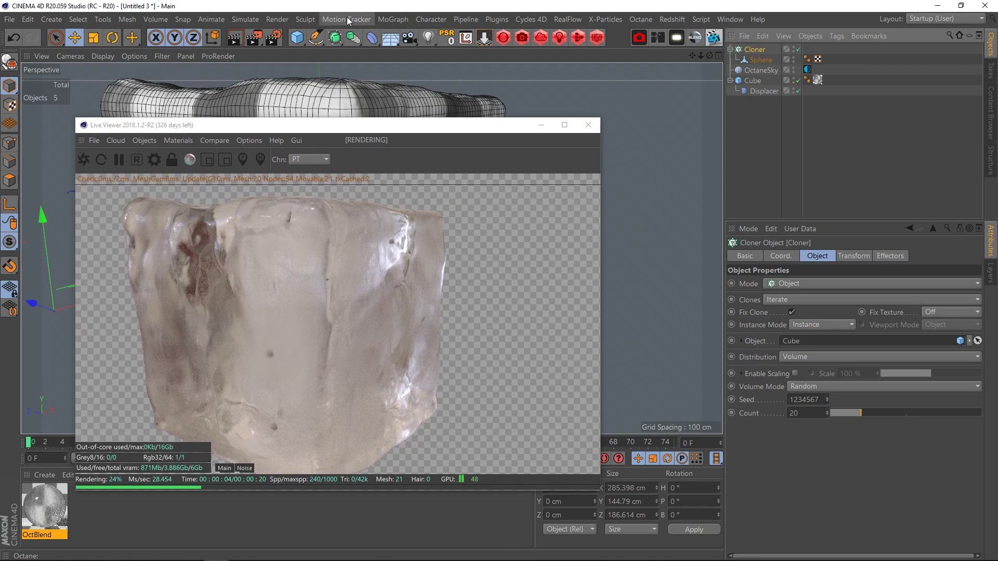
{"action": "left_click", "coordinate": [395, 19]}
{"action": "mouse_move", "coordinate": [397, 36]}
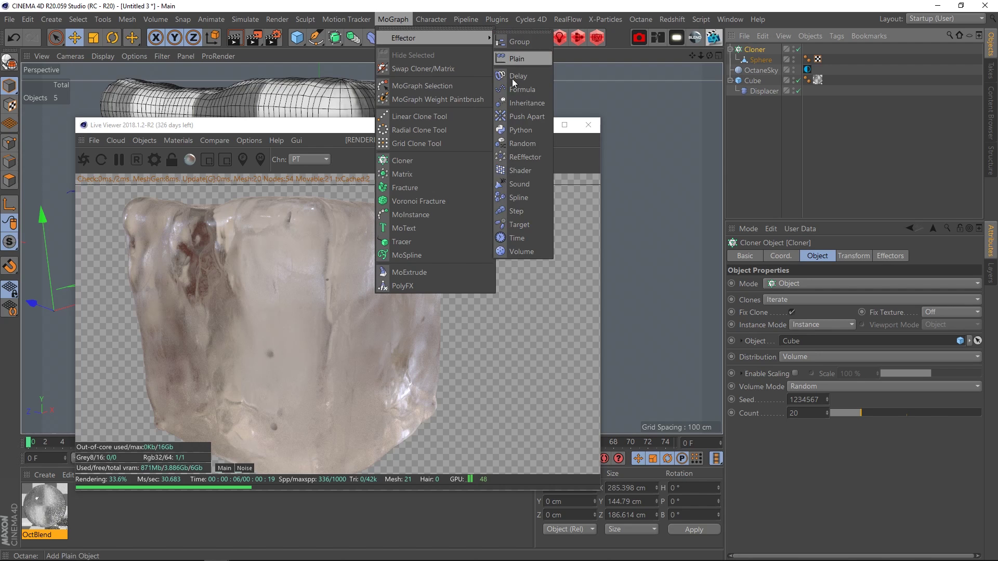
{"action": "left_click", "coordinate": [520, 143]}
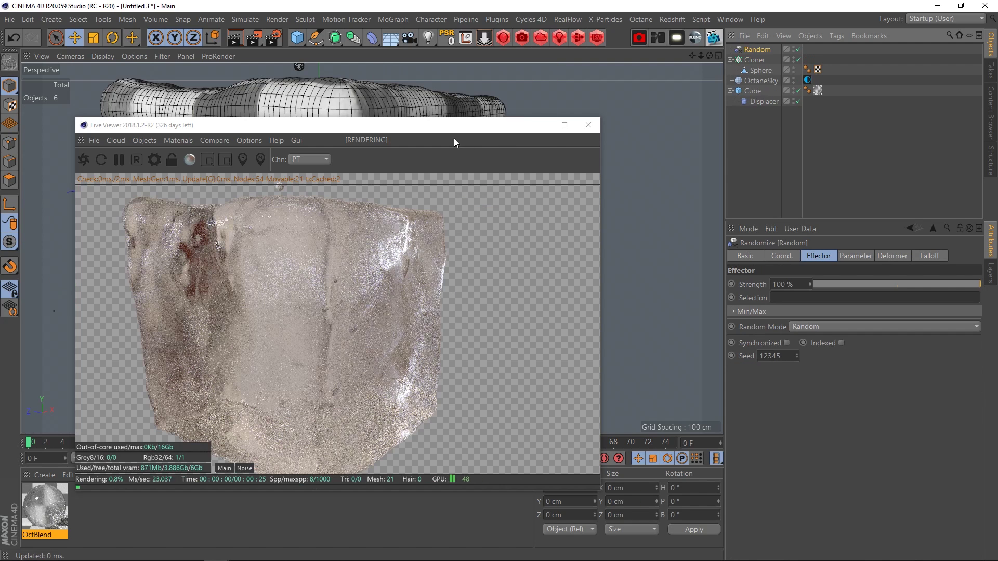
{"action": "left_click", "coordinate": [853, 256]}
{"action": "left_click", "coordinate": [773, 308]}
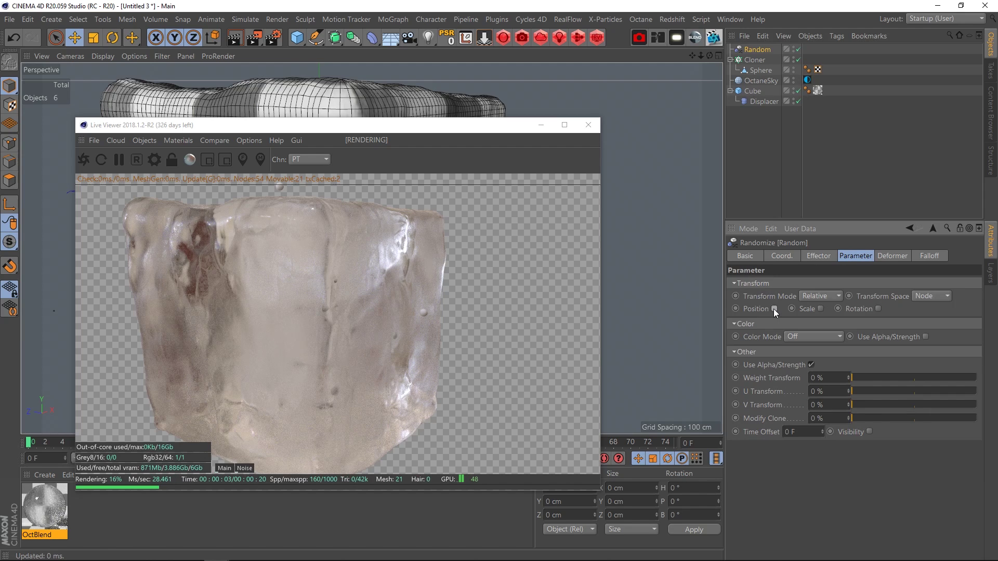
Hide the Cube and enable Random effector Scale at -0.5 on X, Y and Z
{"action": "left_click", "coordinate": [793, 91]}
{"action": "left_click_drag", "start_coordinate": [353, 125], "coordinate": [349, 65]}
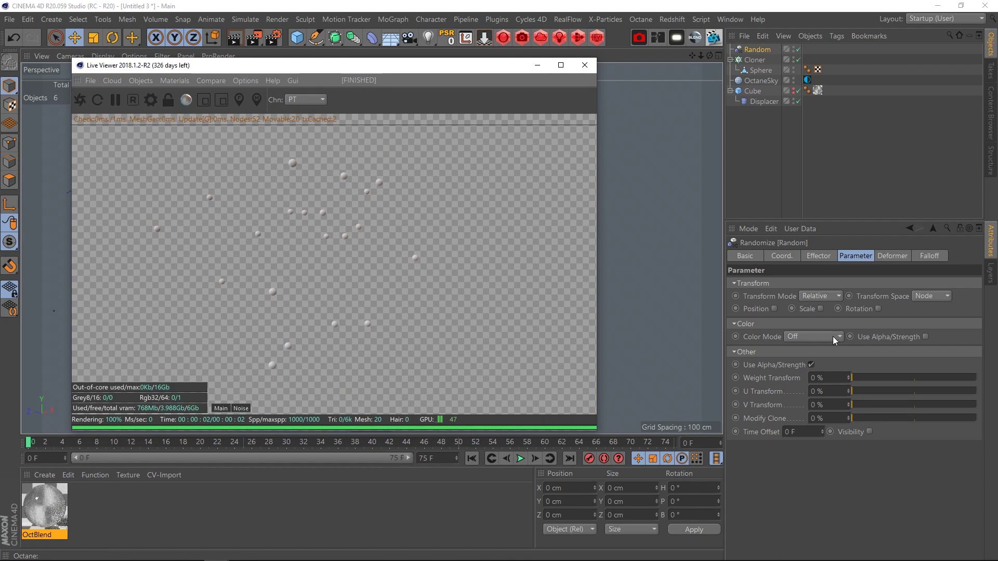
{"action": "left_click", "coordinate": [820, 308]}
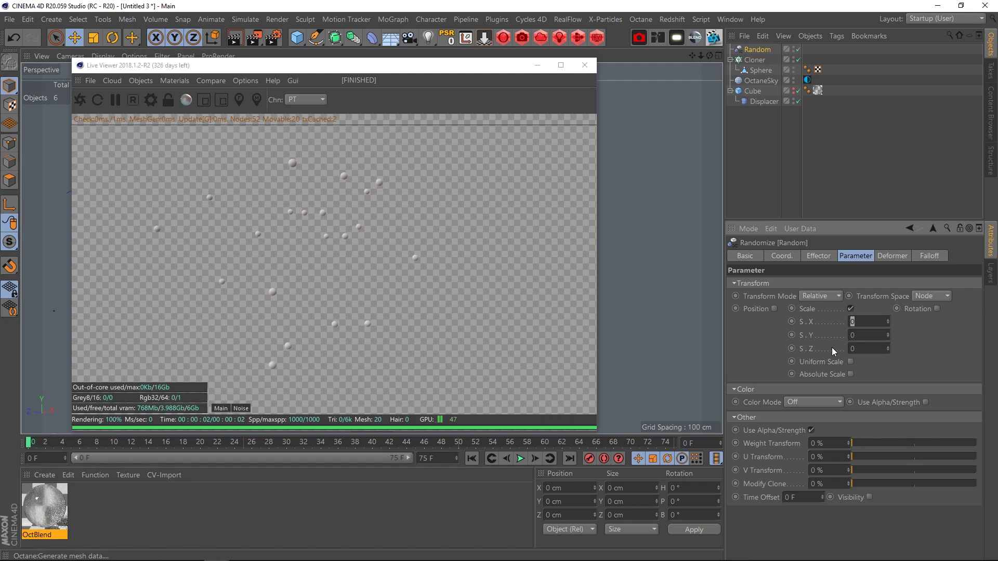
{"action": "type", "text": "-0.5"}
{"action": "key", "text": "Return"}
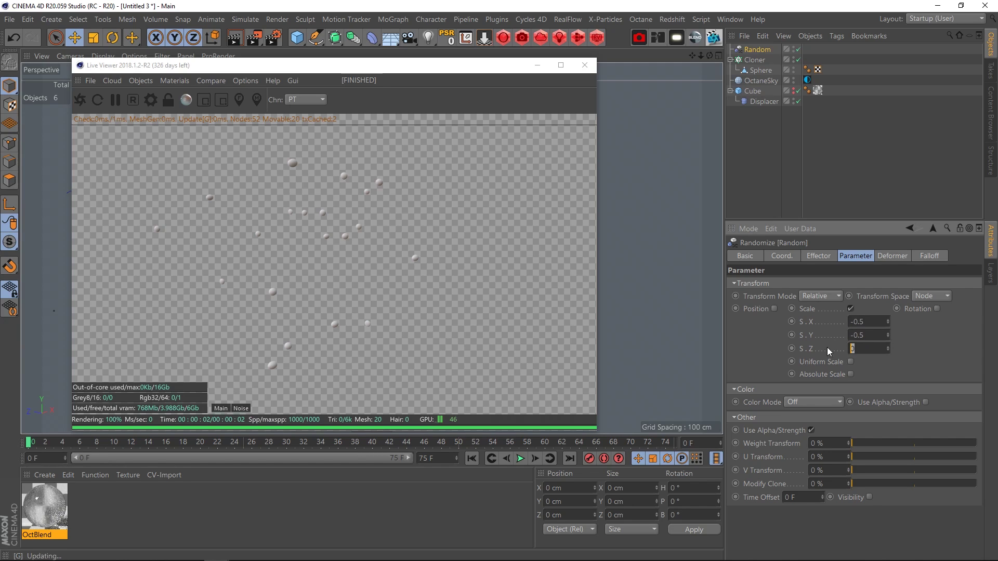
{"action": "type", "text": "-0.5"}
{"action": "key", "text": "Return"}
{"action": "left_click_drag", "start_coordinate": [421, 65], "coordinate": [677, 61]}
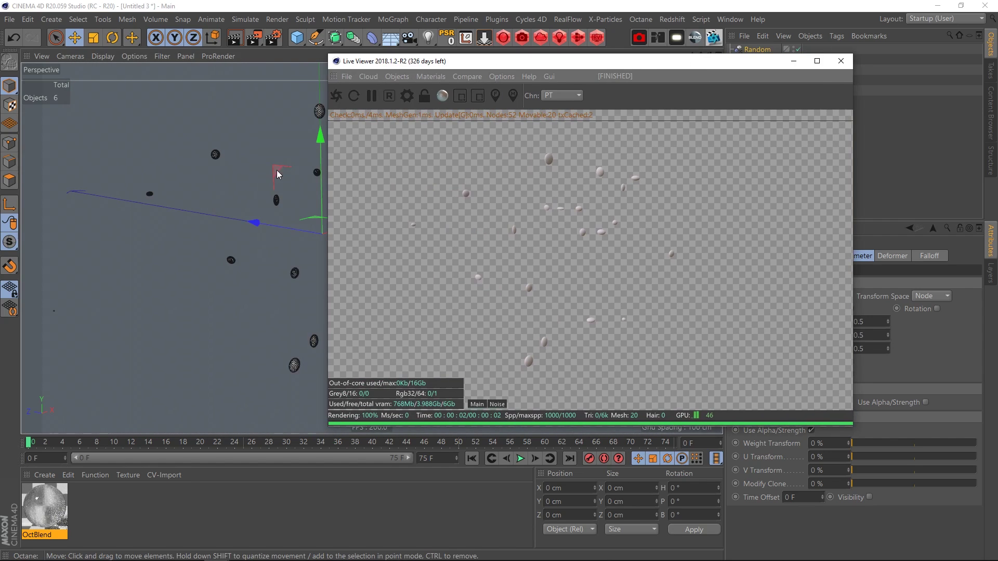
{"action": "left_click_drag", "start_coordinate": [315, 114], "coordinate": [339, 248], "text": "alt"}
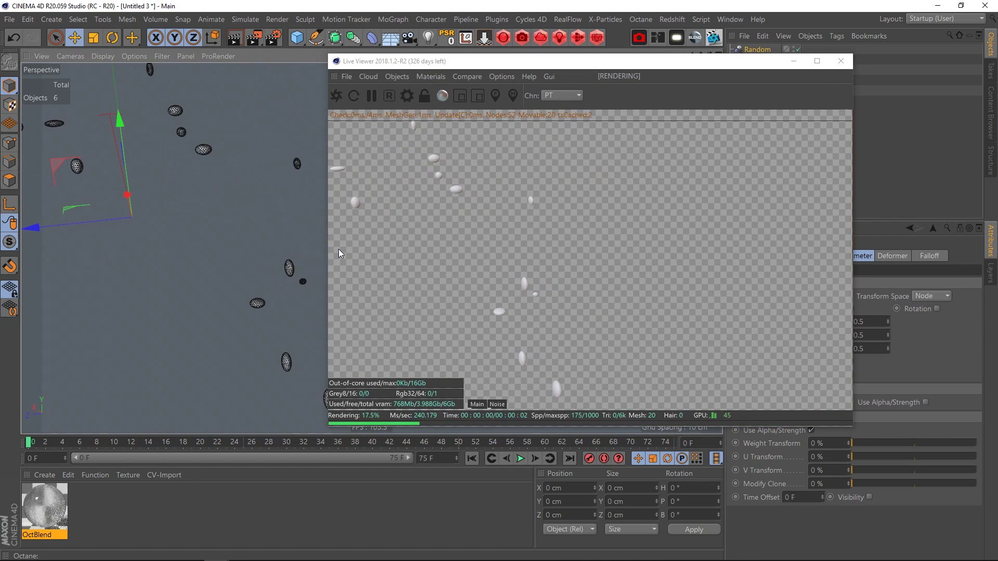
{"action": "left_click_drag", "start_coordinate": [584, 60], "coordinate": [326, 55]}
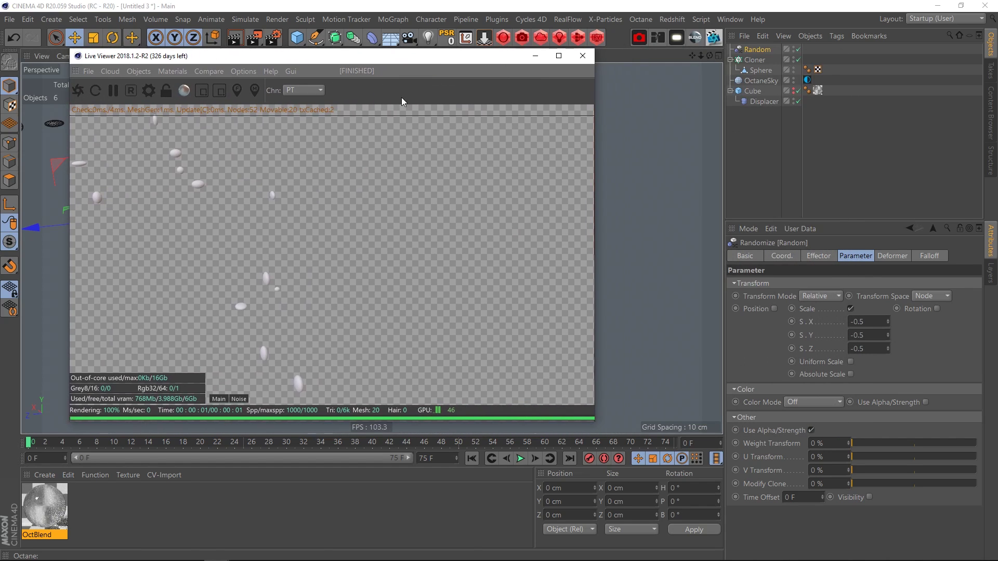
Enable Random effector Rotation with 360° on heading, pitch and bank
{"action": "left_click", "coordinate": [936, 309]}
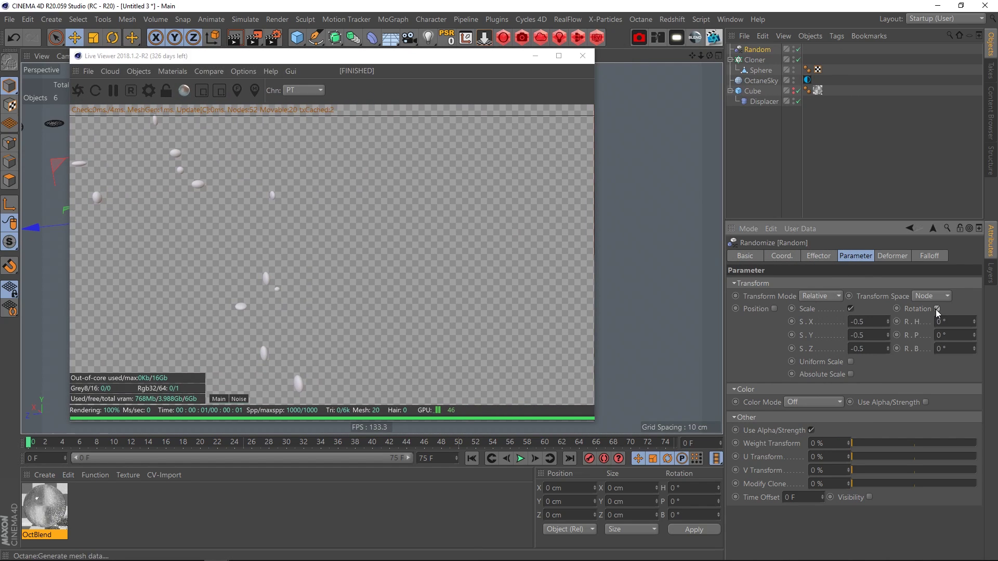
{"action": "type", "text": "360"}
{"action": "key", "text": "Return"}
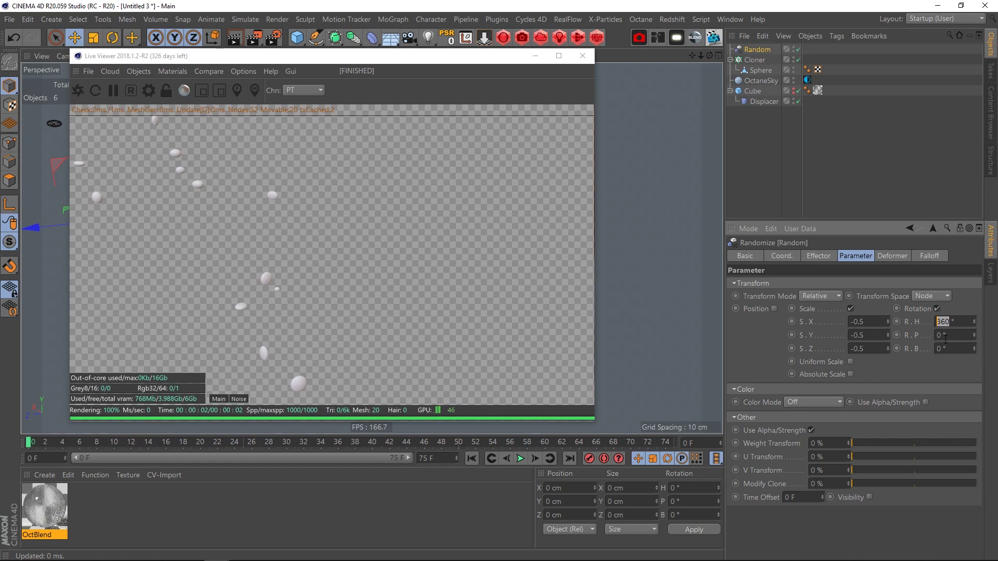
{"action": "left_click", "coordinate": [937, 335]}
{"action": "type", "text": "360"}
{"action": "key", "text": "Return"}
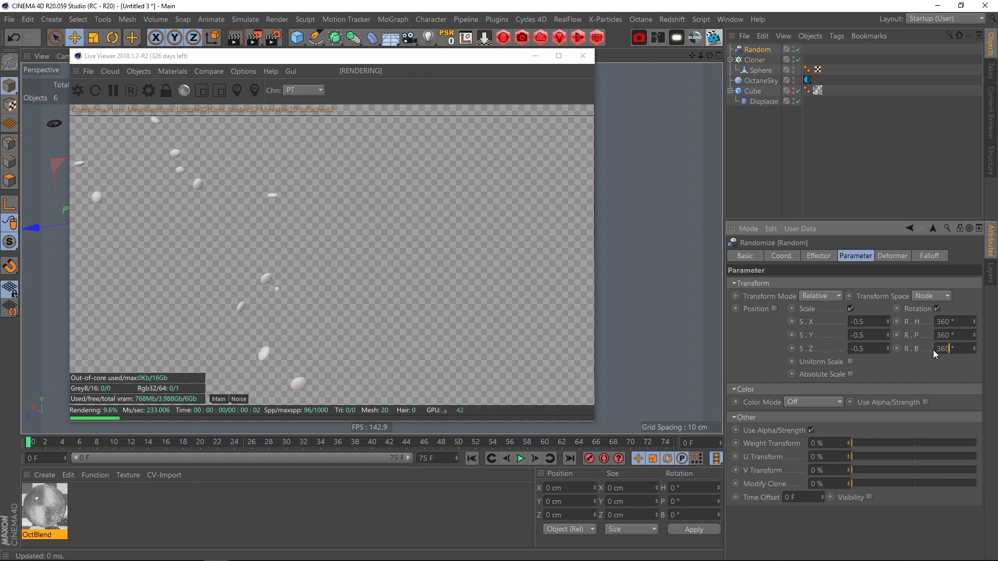
{"action": "left_click_drag", "start_coordinate": [275, 56], "coordinate": [600, 62]}
{"action": "middle_click_drag", "start_coordinate": [183, 137], "coordinate": [450, 231], "text": "alt"}
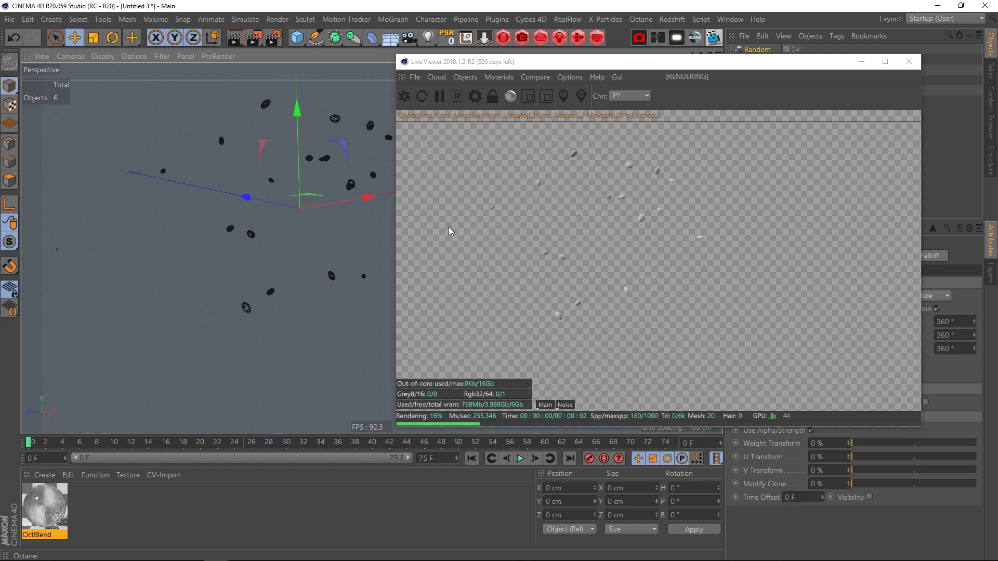
{"action": "left_click_drag", "start_coordinate": [714, 68], "coordinate": [477, 82]}
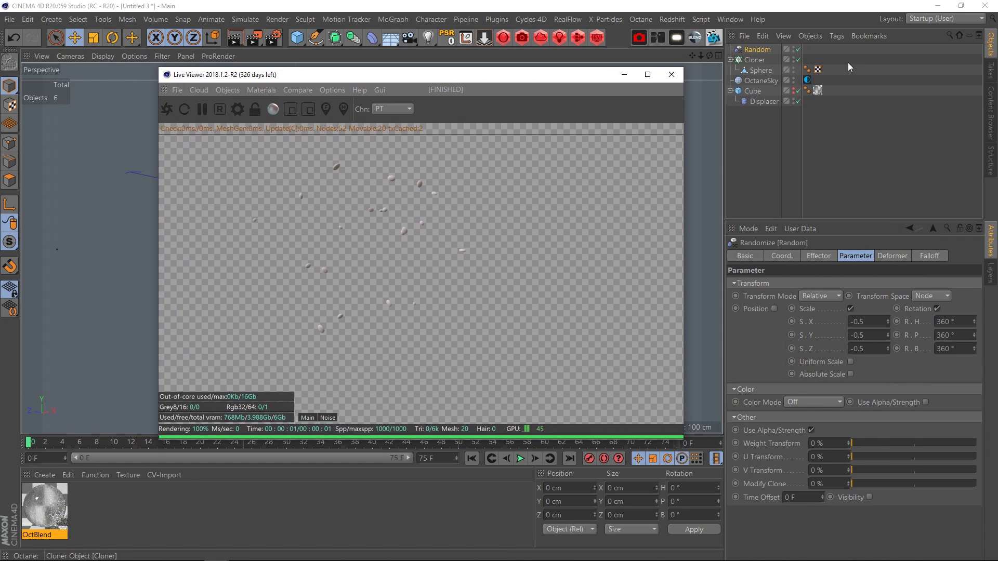
Unhide the Cube and apply the OctBlend material to the Cloner
{"action": "left_click", "coordinate": [794, 92]}
{"action": "left_click", "coordinate": [795, 92]}
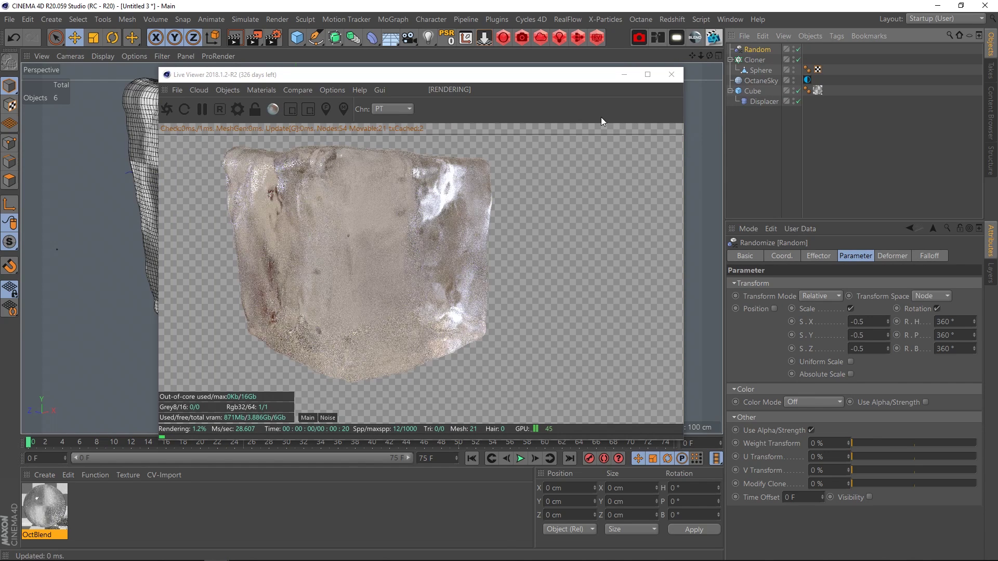
{"action": "left_click", "coordinate": [44, 504]}
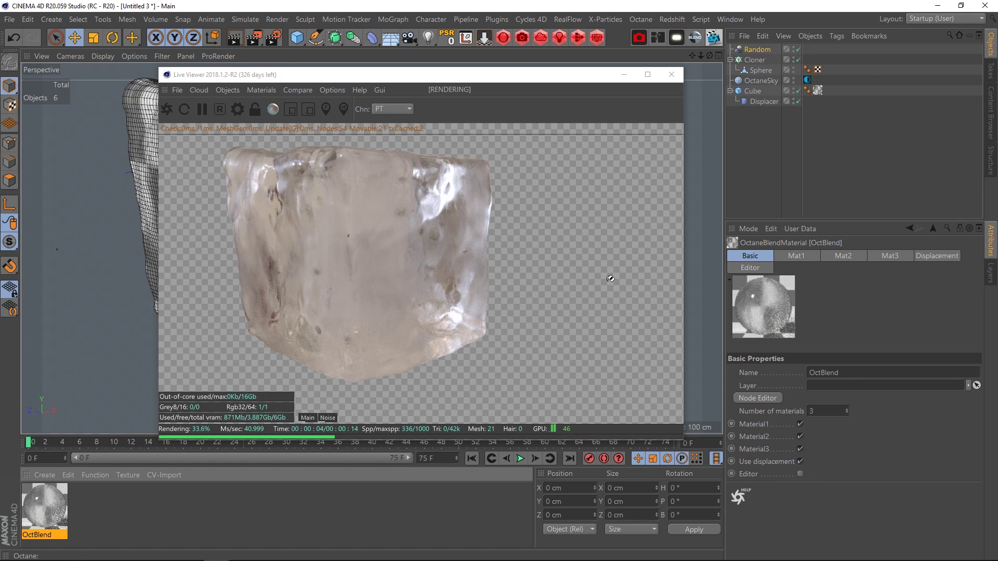
{"action": "left_click_drag", "start_coordinate": [754, 63], "coordinate": [755, 60]}
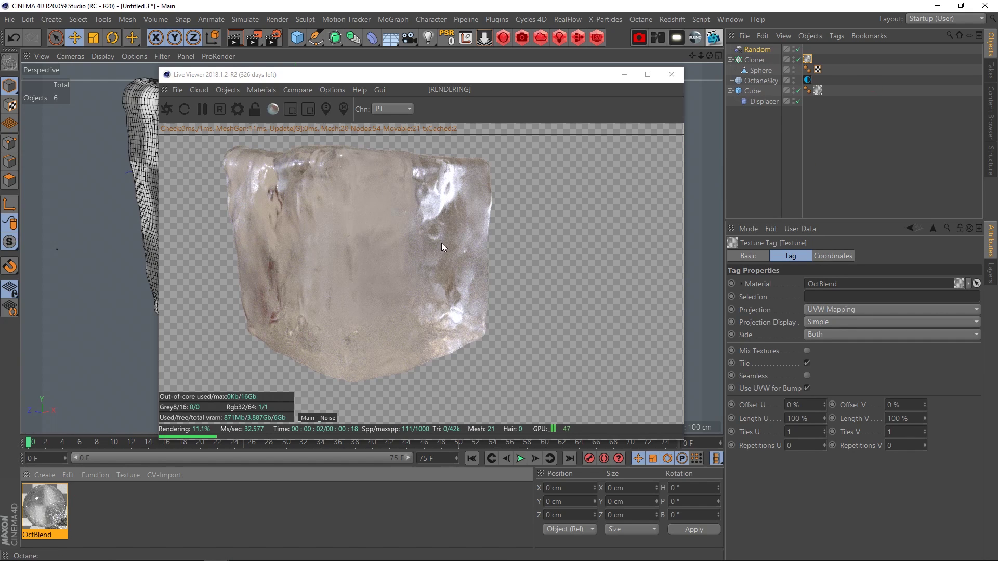
Move the Live Viewer aside and orbit around the ice cube to inspect its surface
{"action": "left_click_drag", "start_coordinate": [437, 74], "coordinate": [666, 58]}
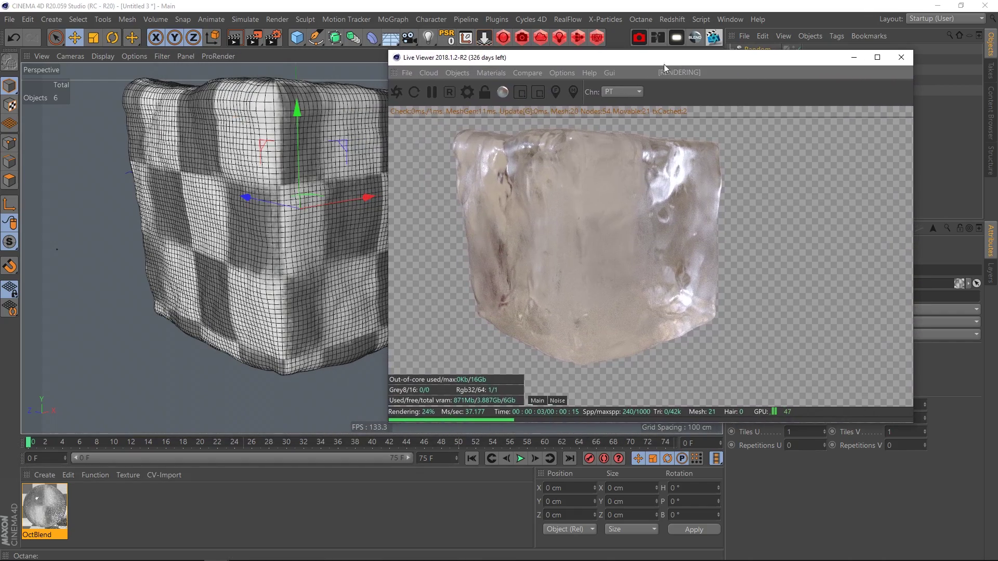
{"action": "left_click_drag", "start_coordinate": [298, 180], "coordinate": [272, 197], "text": "alt"}
{"action": "scroll", "coordinate": [349, 201], "scroll_direction": "up", "scroll_amount": 6}
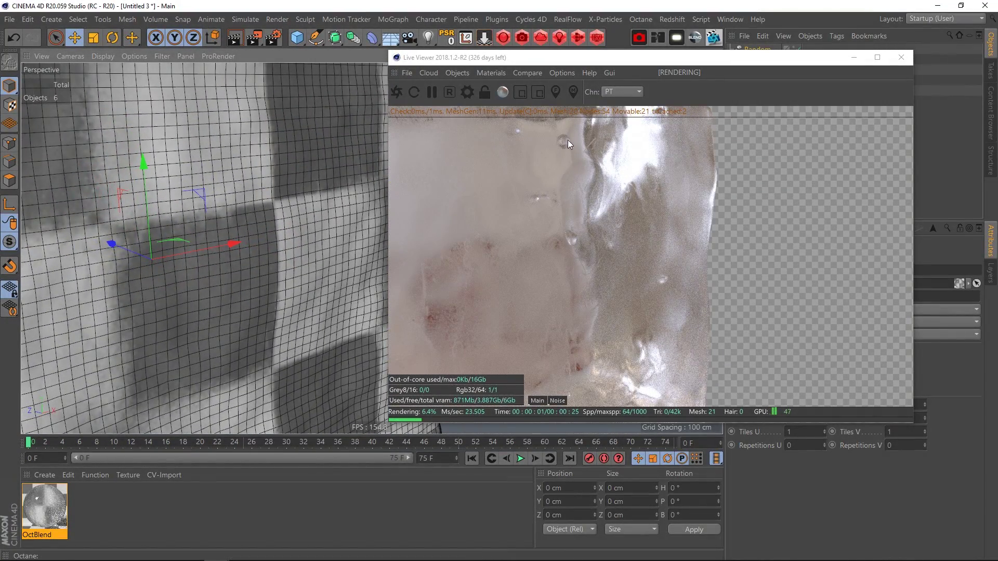
{"action": "scroll", "coordinate": [180, 169], "scroll_direction": "down", "scroll_amount": 8}
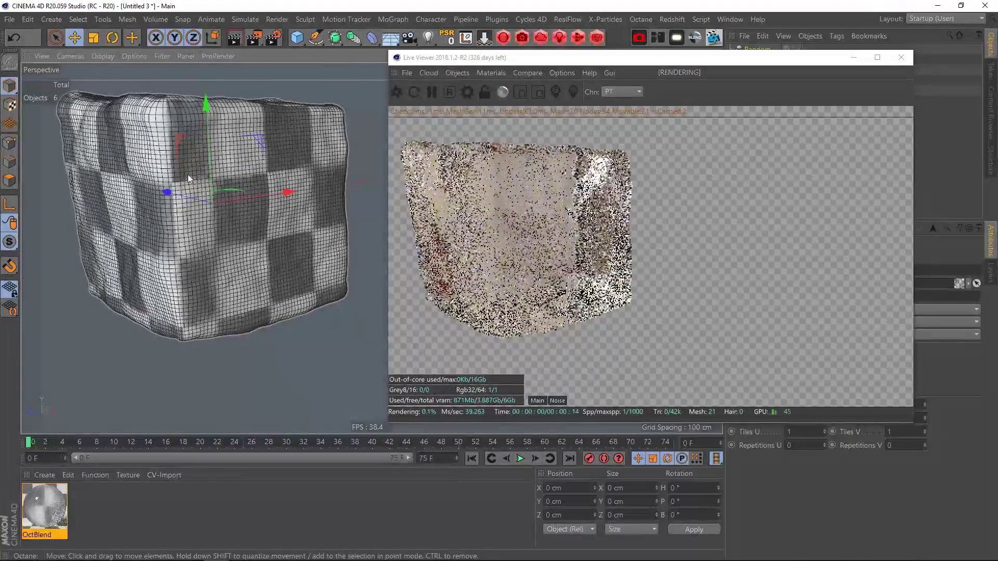
{"action": "left_click_drag", "start_coordinate": [188, 173], "coordinate": [316, 215], "text": "alt"}
{"action": "left_click_drag", "start_coordinate": [291, 179], "coordinate": [306, 185], "text": "alt"}
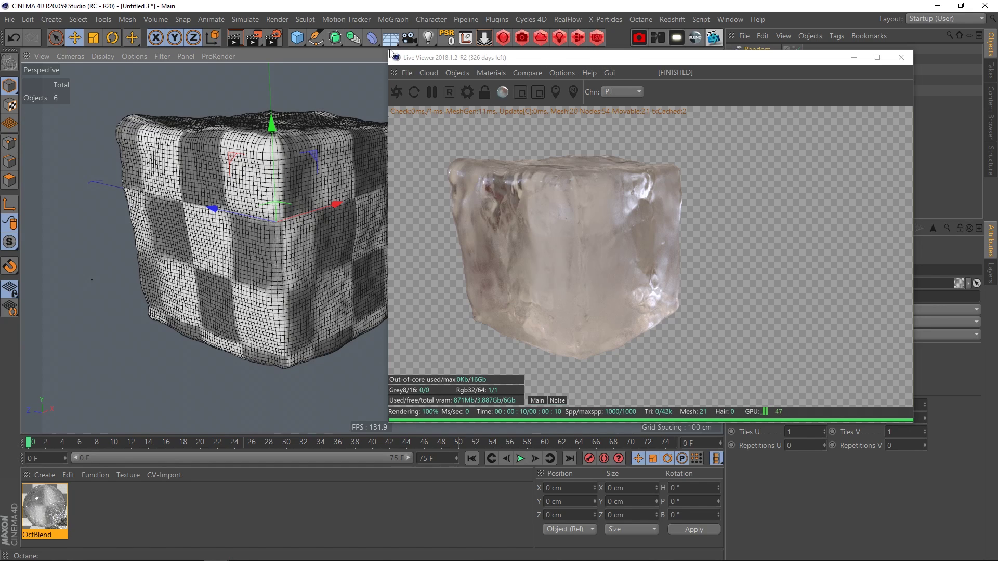
Shrink the Live Viewer and add a 400 cm Plane moved to Z -319 cm
{"action": "left_click_drag", "start_coordinate": [390, 51], "coordinate": [633, 194]}
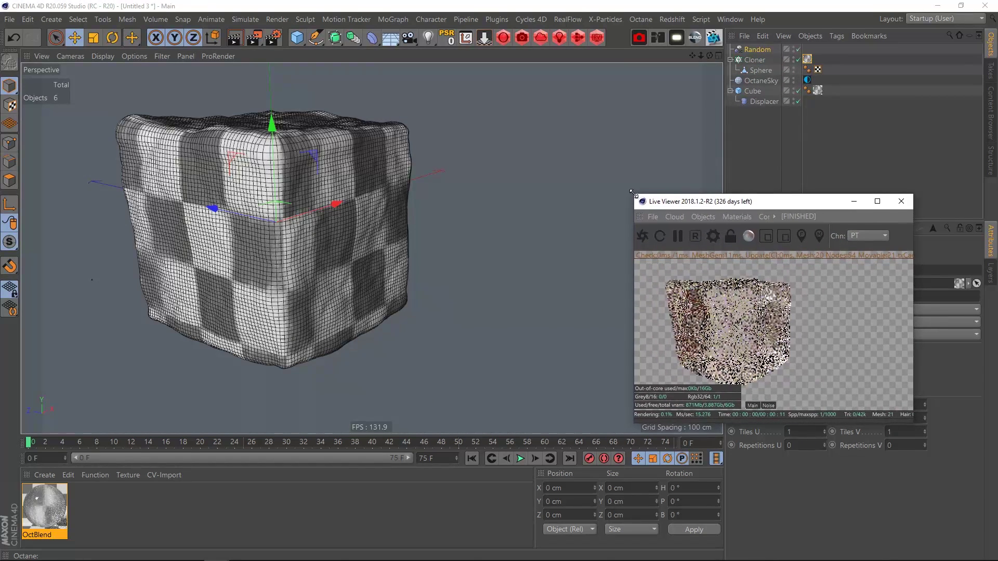
{"action": "left_click_drag", "start_coordinate": [750, 201], "coordinate": [807, 178]}
{"action": "left_click", "coordinate": [297, 45]}
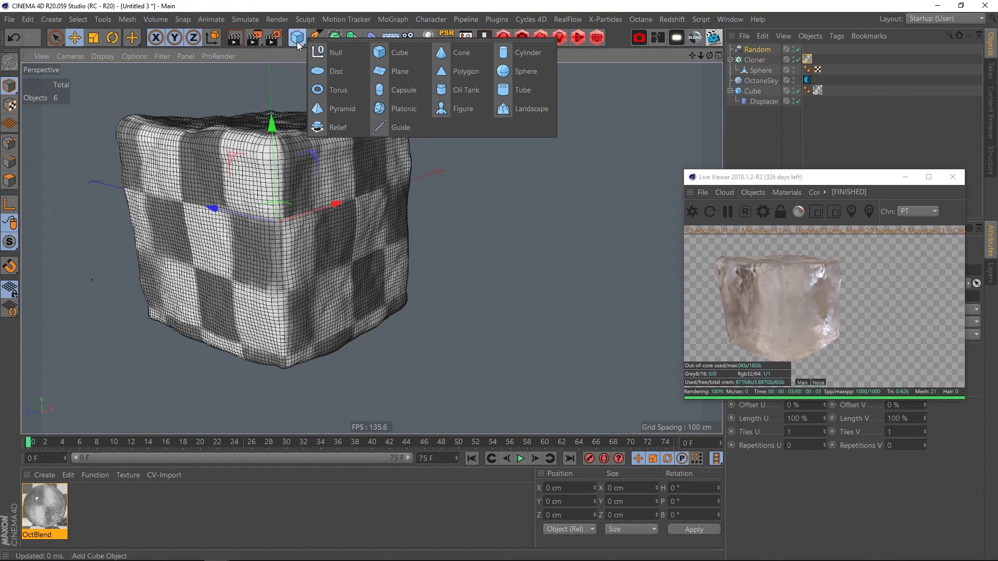
{"action": "left_click", "coordinate": [379, 70]}
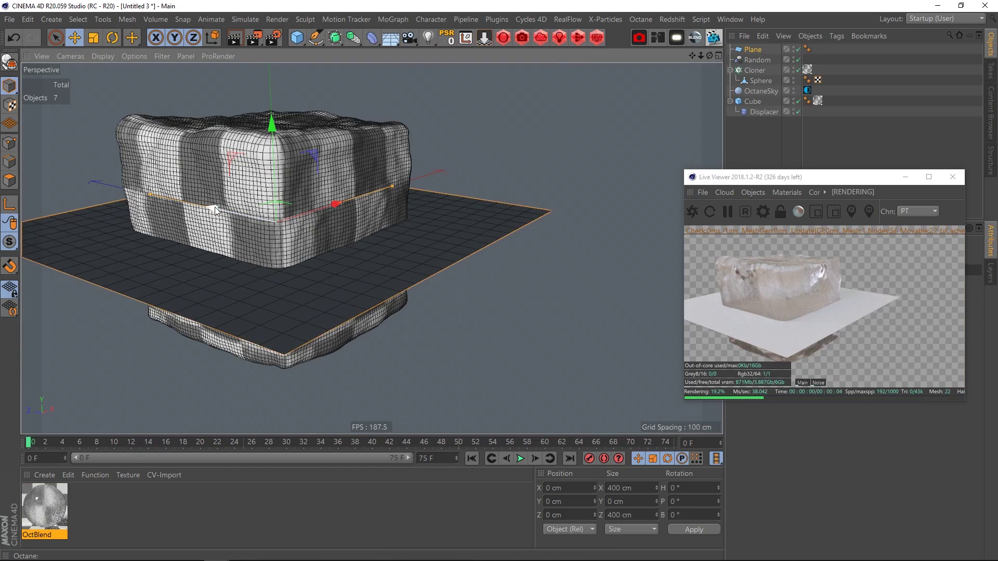
{"action": "left_click_drag", "start_coordinate": [214, 207], "coordinate": [514, 260]}
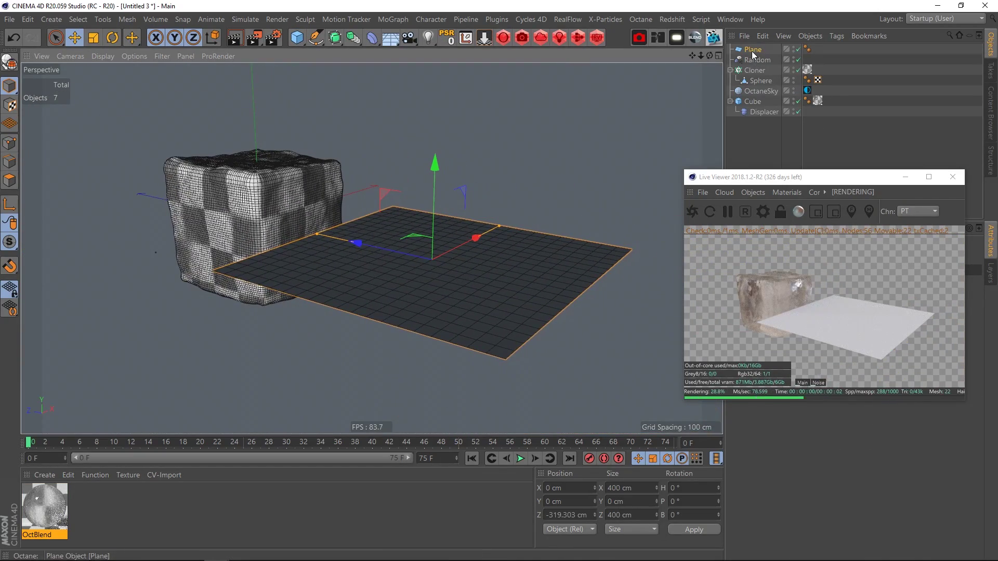
Add a Displacer deformer under the Plane
{"action": "left_click", "coordinate": [372, 37]}
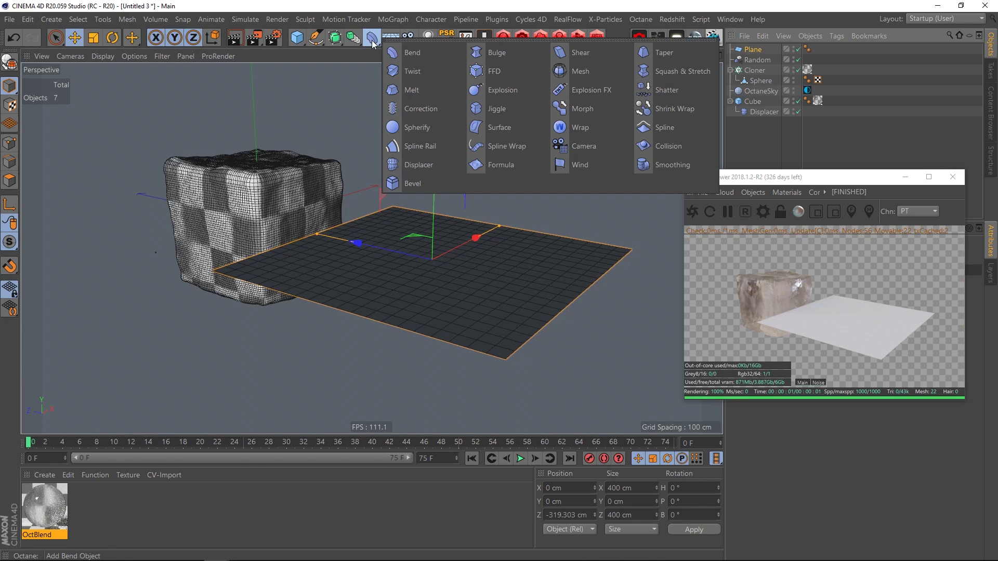
{"action": "left_click", "coordinate": [418, 165]}
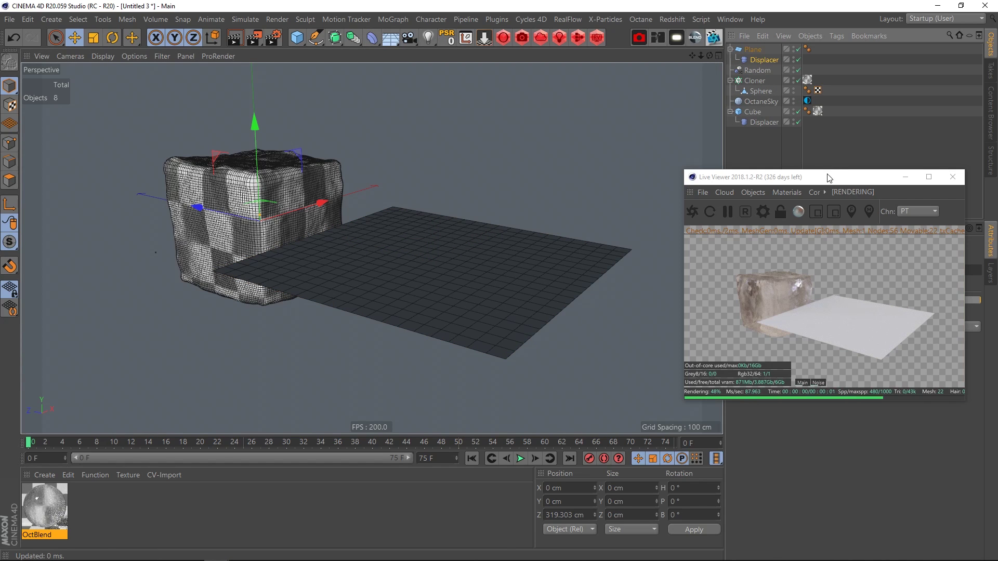
{"action": "left_click_drag", "start_coordinate": [817, 177], "coordinate": [532, 144]}
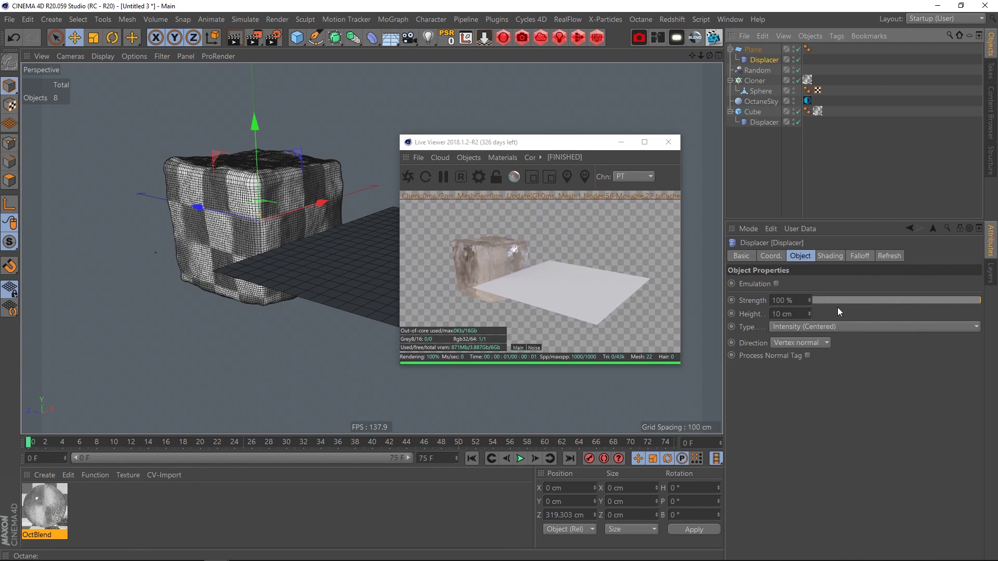
Set the Displacer's shader to Noise and its height to 15 cm
{"action": "left_click", "coordinate": [829, 256]}
{"action": "left_click", "coordinate": [769, 297]}
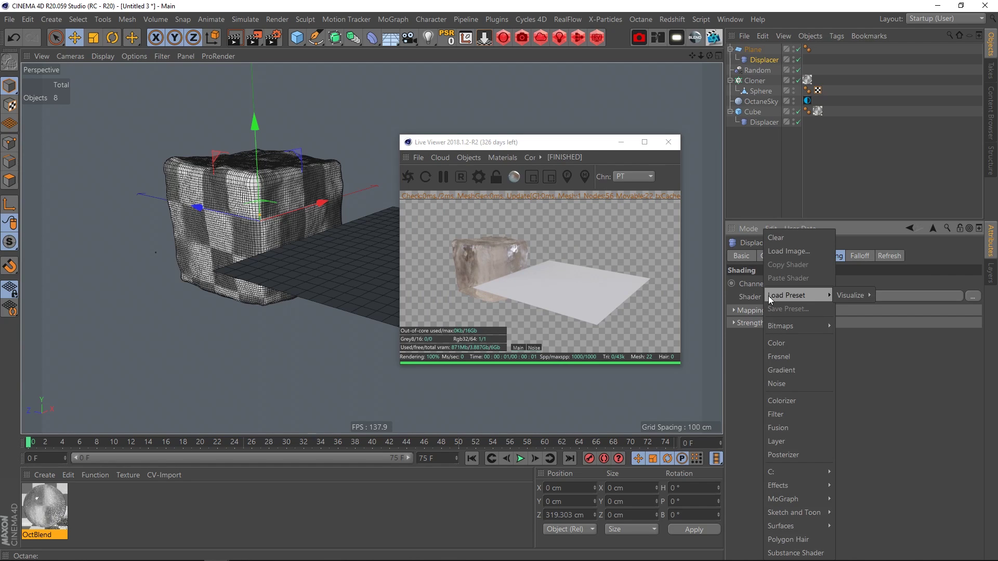
{"action": "left_click", "coordinate": [789, 384]}
{"action": "mouse_move", "coordinate": [357, 242]}
{"action": "left_mouse_down", "text": "alt"}
{"action": "mouse_move", "coordinate": [460, 228]}
{"action": "mouse_move", "coordinate": [276, 244]}
{"action": "mouse_move", "coordinate": [290, 250]}
{"action": "left_mouse_up", "text": "alt"}
{"action": "left_click", "coordinate": [800, 255]}
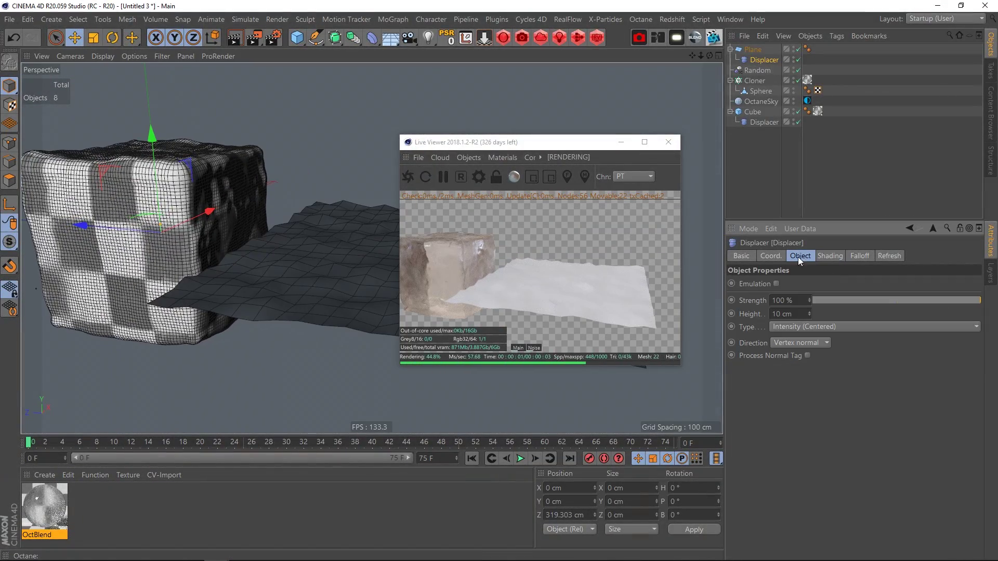
{"action": "mouse_move", "coordinate": [809, 314]}
{"action": "left_mouse_down"}
{"action": "mouse_move", "coordinate": [809, 303]}
{"action": "mouse_move", "coordinate": [809, 321]}
{"action": "left_mouse_up"}
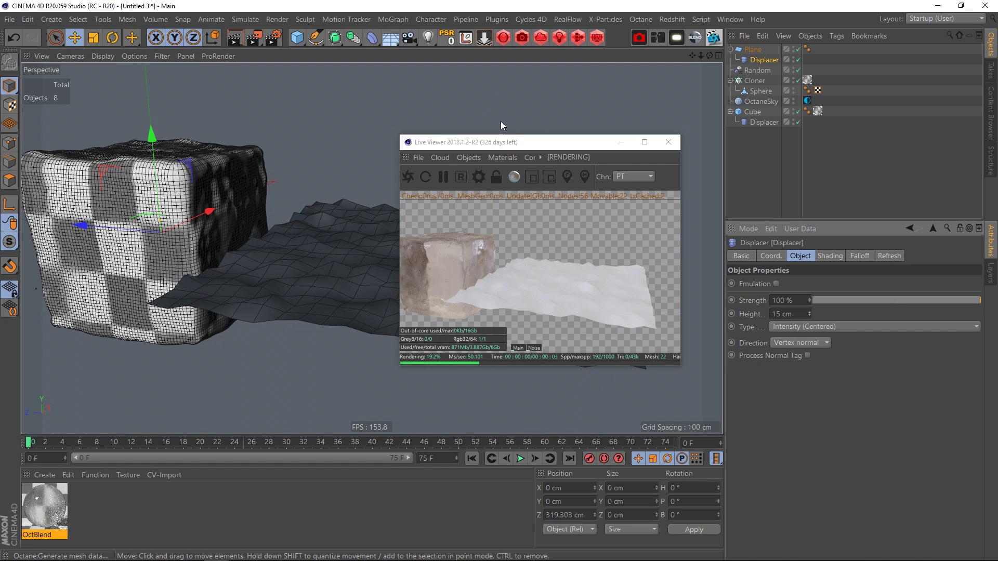
Group the Plane into a Null, wrap the Cube in a Boole, and place the Null under the Cube
{"action": "left_click", "coordinate": [756, 53]}
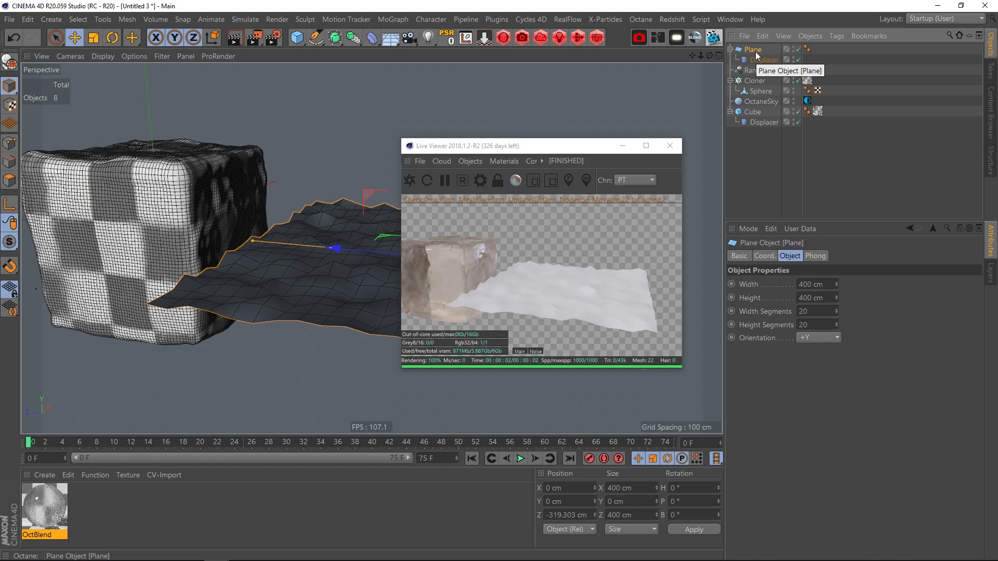
{"action": "key", "text": "alt+g"}
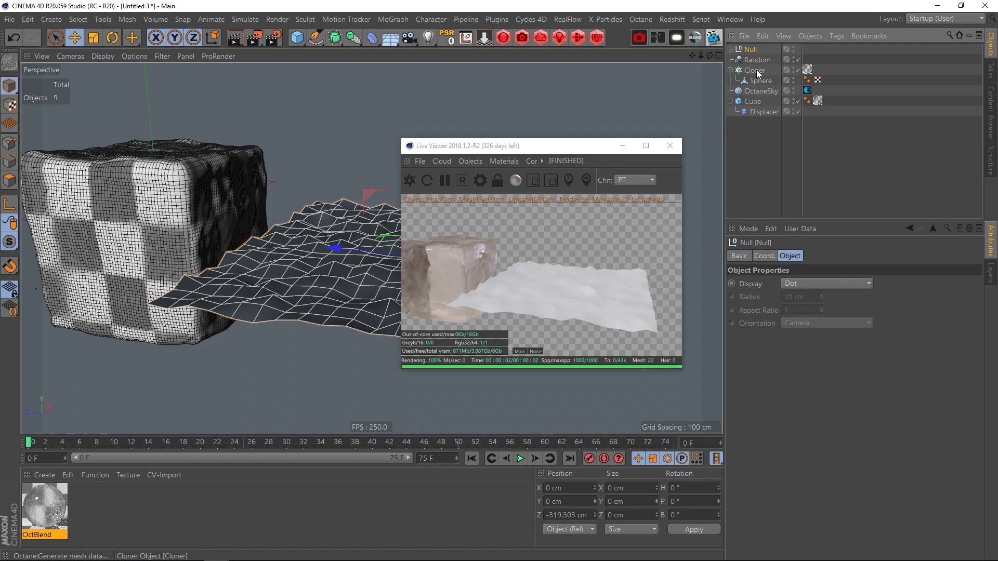
{"action": "left_click", "coordinate": [753, 102]}
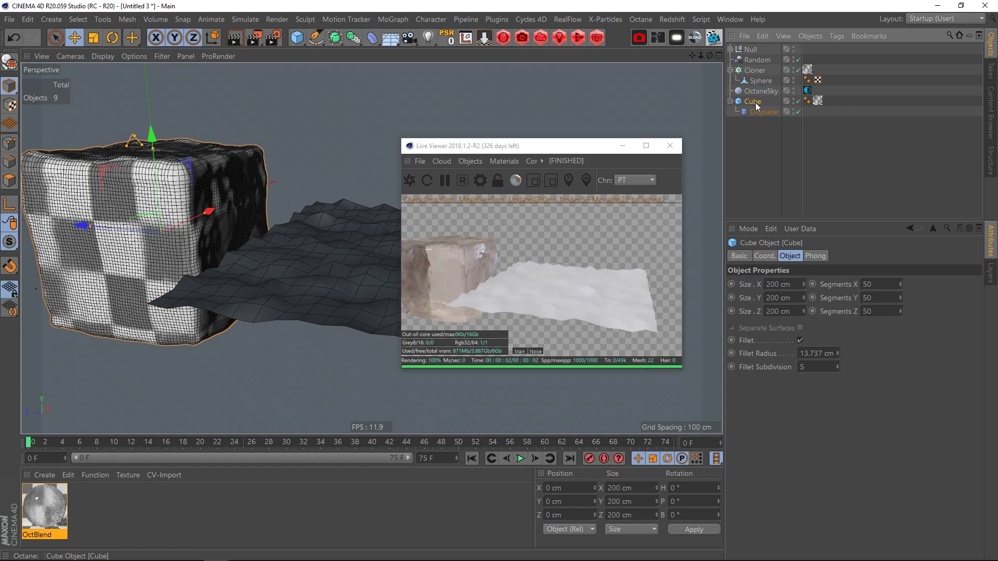
{"action": "left_click", "coordinate": [354, 38]}
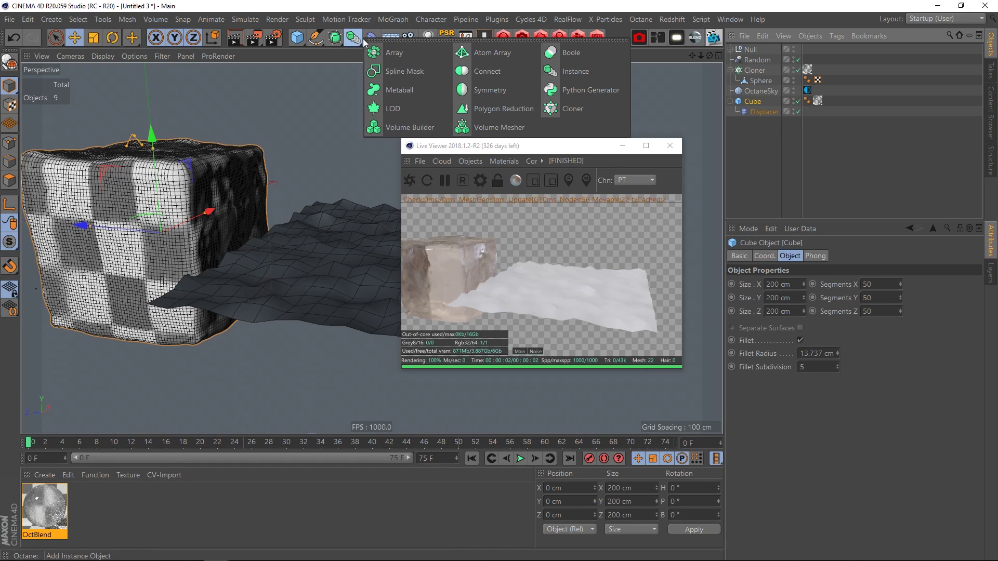
{"action": "left_click", "coordinate": [572, 53], "text": "alt"}
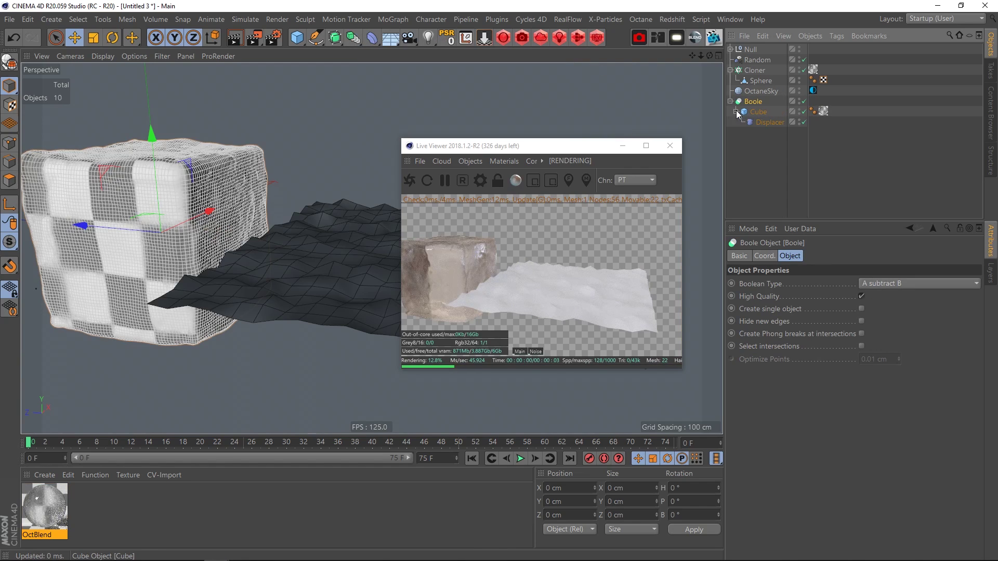
{"action": "left_click", "coordinate": [749, 49]}
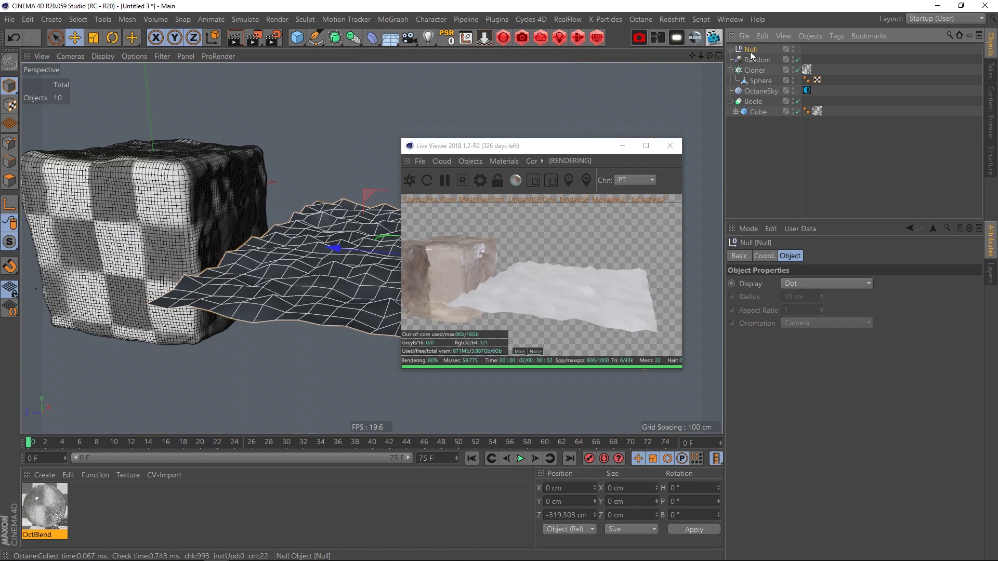
{"action": "left_click_drag", "start_coordinate": [756, 124], "coordinate": [756, 120]}
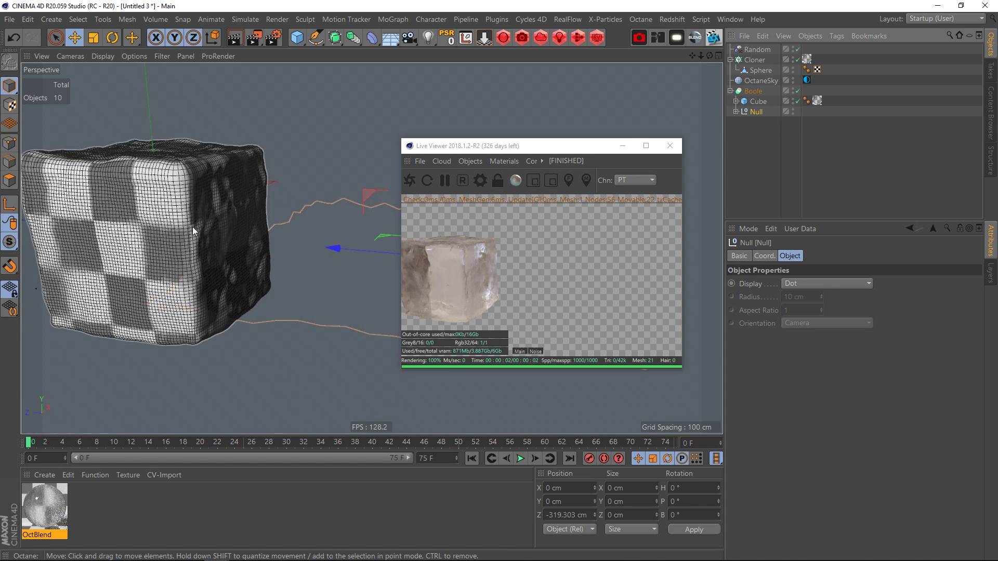
Apply the OctBlend material to the crack Null
{"action": "left_click_drag", "start_coordinate": [192, 227], "coordinate": [231, 231], "text": "alt"}
{"action": "right_click_drag", "start_coordinate": [230, 231], "coordinate": [276, 230], "text": "alt"}
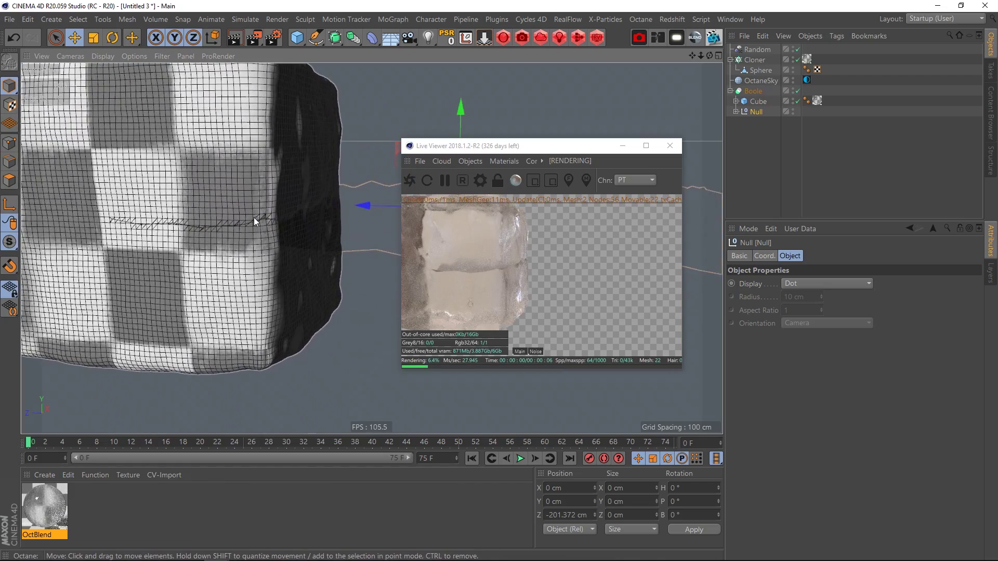
{"action": "left_click_drag", "start_coordinate": [256, 221], "coordinate": [238, 241], "text": "alt"}
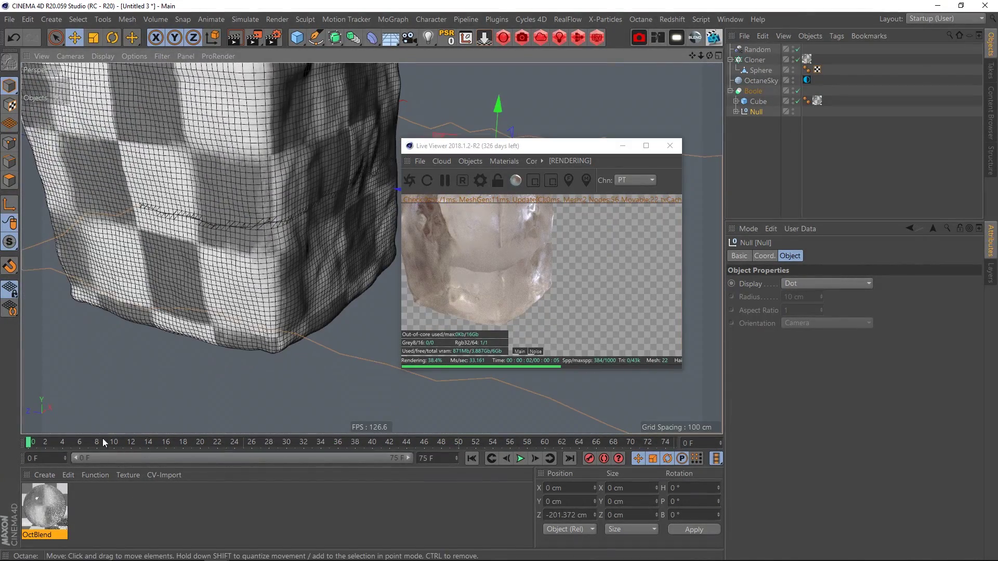
{"action": "left_click_drag", "start_coordinate": [46, 504], "coordinate": [759, 209]}
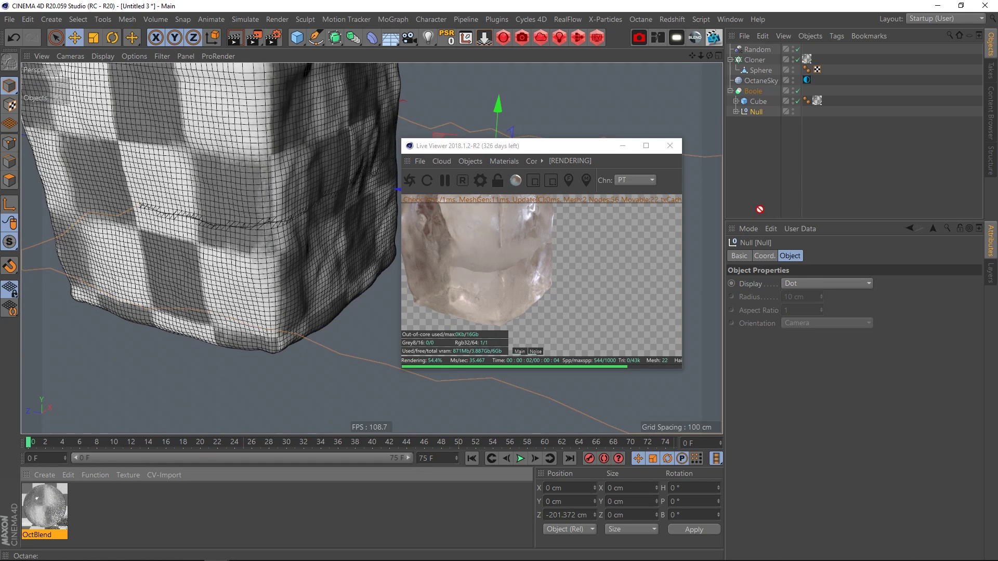
{"action": "left_click_drag", "start_coordinate": [768, 112], "coordinate": [767, 113]}
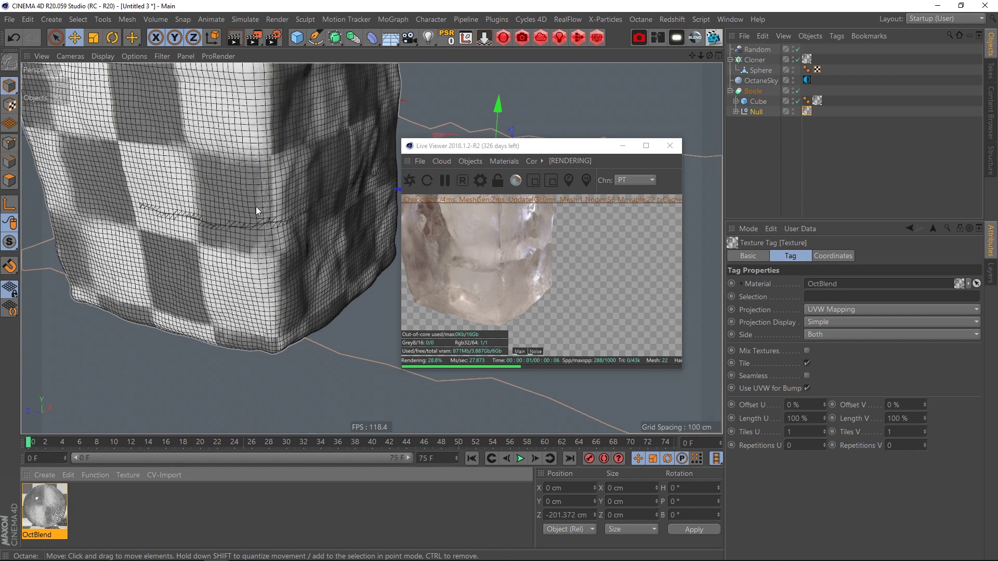
{"action": "scroll", "coordinate": [255, 207], "scroll_direction": "down", "scroll_amount": 10}
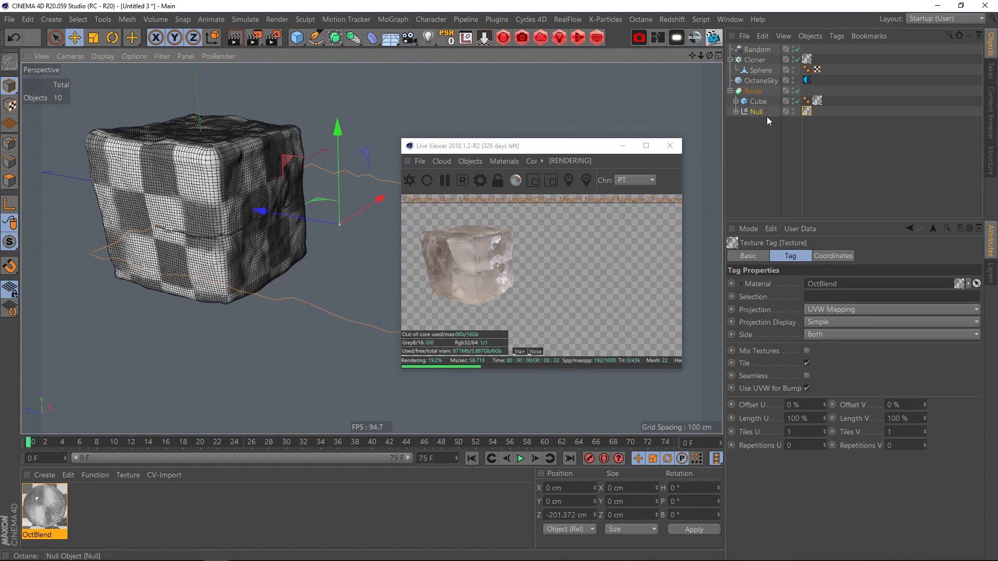
Rotate the crack Null and raise it to about 47 cm in Y
{"action": "left_click", "coordinate": [766, 115]}
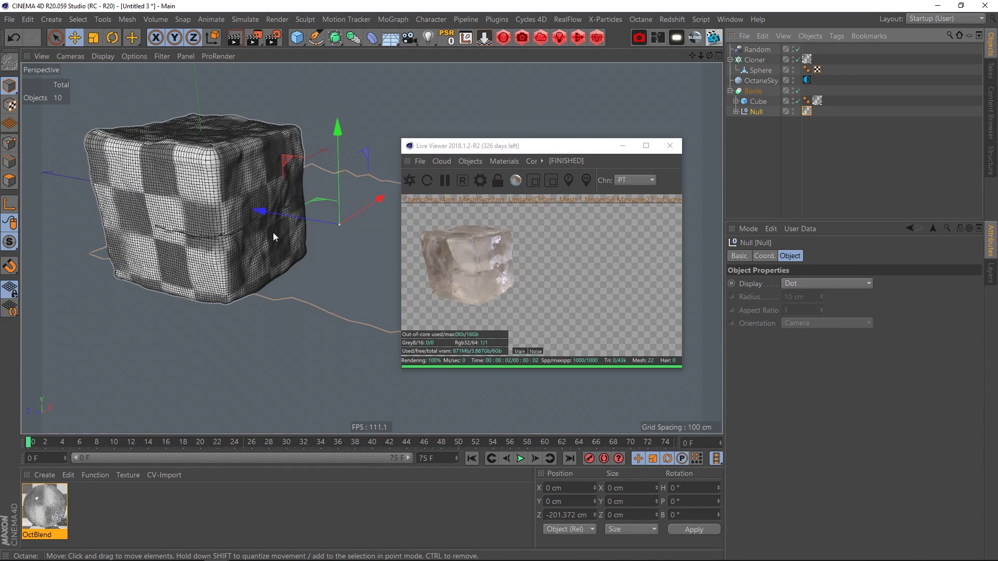
{"action": "key", "text": "r"}
{"action": "mouse_move", "coordinate": [315, 204]}
{"action": "left_mouse_down"}
{"action": "mouse_move", "coordinate": [332, 202]}
{"action": "mouse_move", "coordinate": [297, 214]}
{"action": "left_mouse_up"}
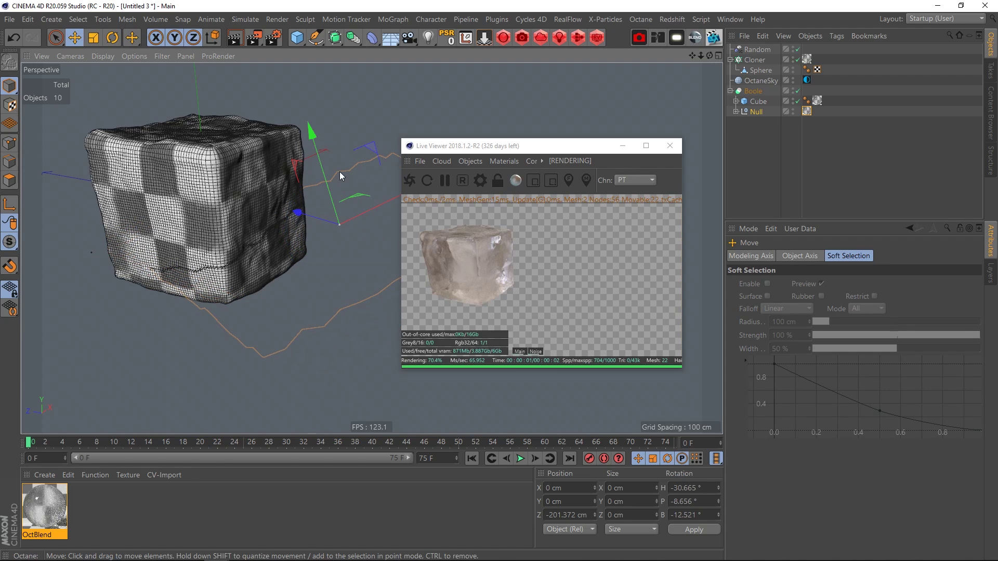
{"action": "key", "text": "e"}
{"action": "left_click_drag", "start_coordinate": [339, 149], "coordinate": [327, 117]}
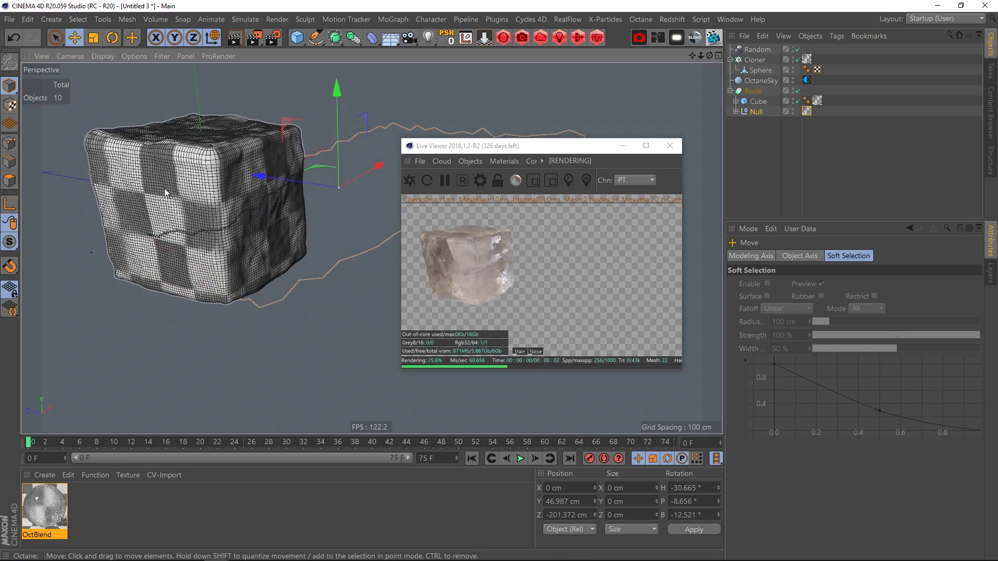
{"action": "right_click_drag", "start_coordinate": [162, 187], "coordinate": [225, 191], "text": "alt"}
{"action": "left_click_drag", "start_coordinate": [202, 211], "coordinate": [204, 235], "text": "alt"}
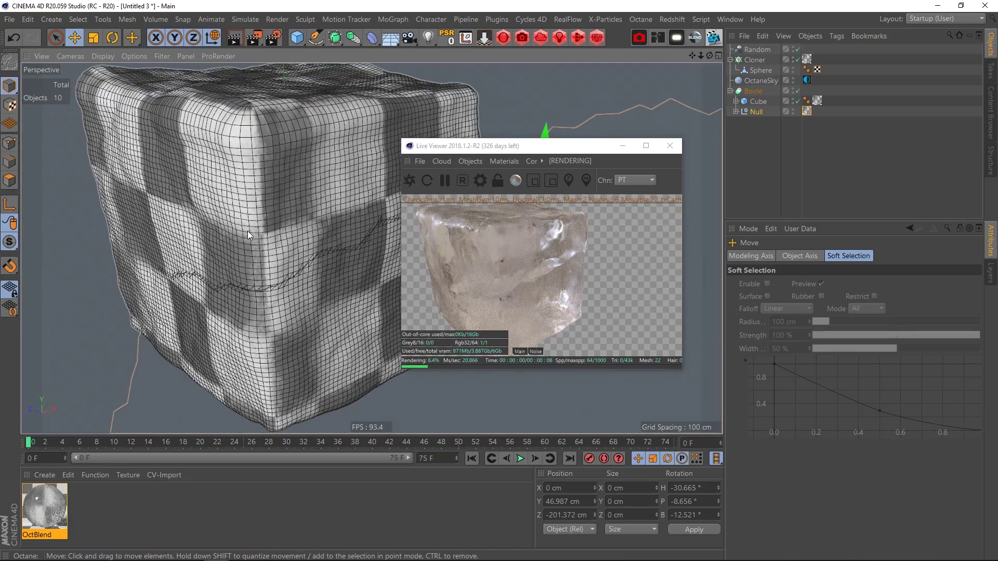
{"action": "right_click_drag", "start_coordinate": [342, 253], "coordinate": [272, 256], "text": "alt"}
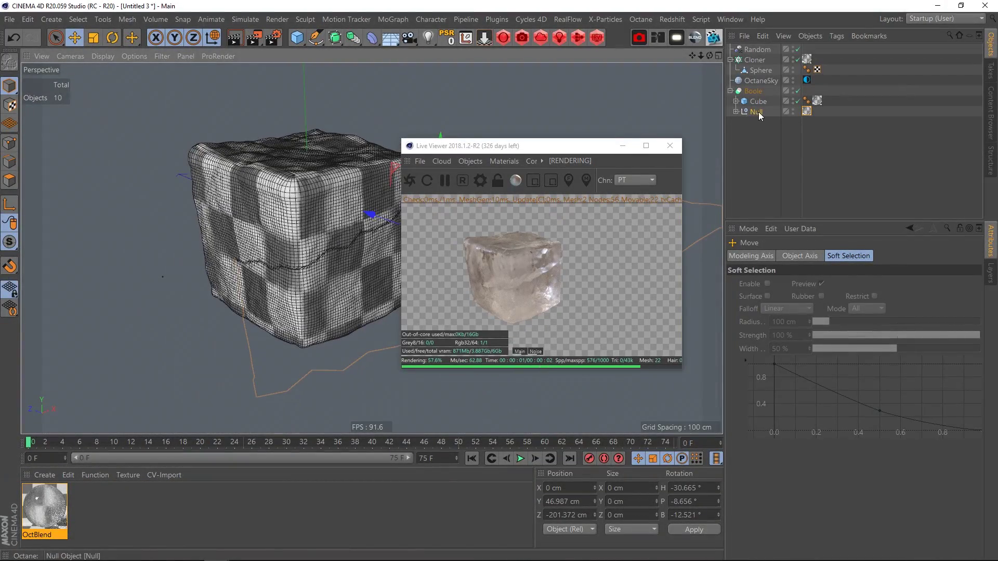
Duplicate the displaced crack Plane and put the copy inside the Null
{"action": "left_click", "coordinate": [735, 111]}
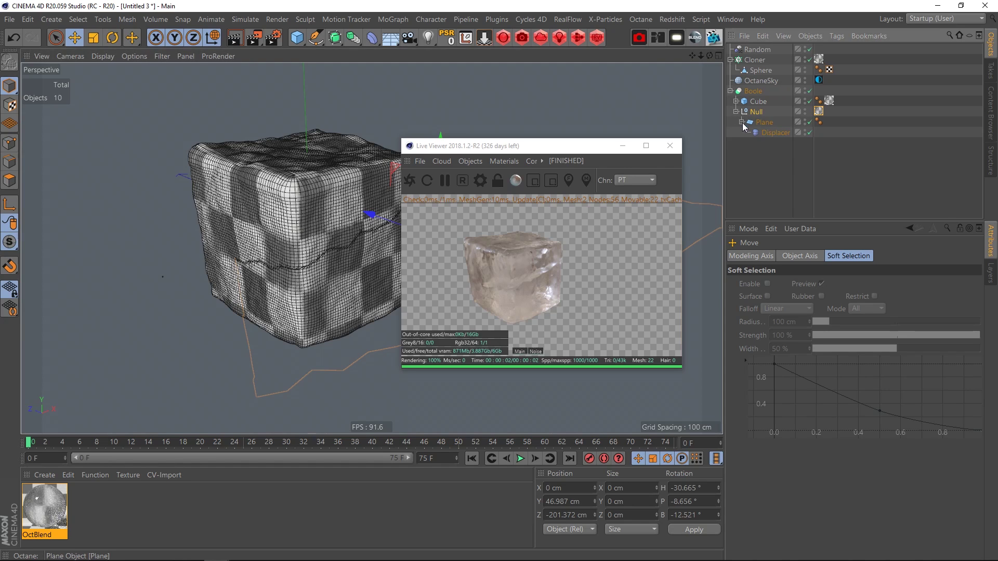
{"action": "left_click", "coordinate": [741, 121]}
{"action": "left_click", "coordinate": [763, 123]}
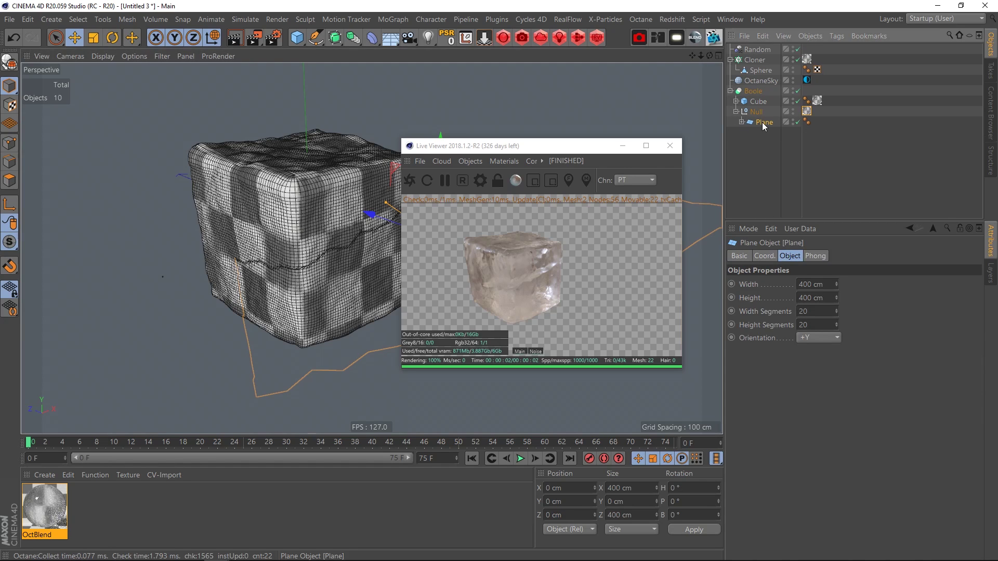
{"action": "left_click_drag", "start_coordinate": [762, 123], "coordinate": [762, 131], "text": "ctrl"}
{"action": "left_click_drag", "start_coordinate": [202, 247], "coordinate": [137, 238], "text": "alt"}
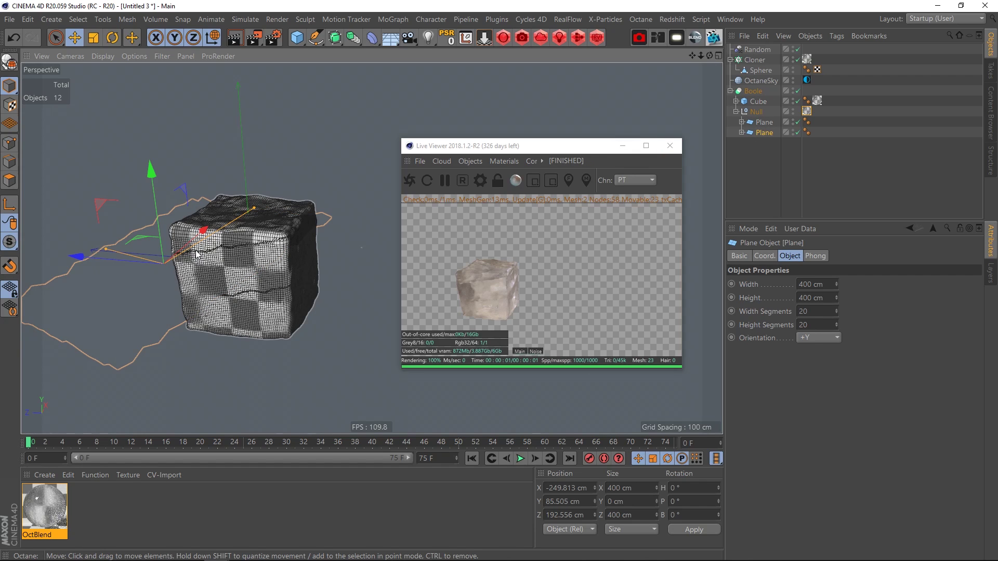
Tilt the copied Plane in object axes to about H -4.6°, P 23°, B 13.8°
{"action": "key", "text": "e"}
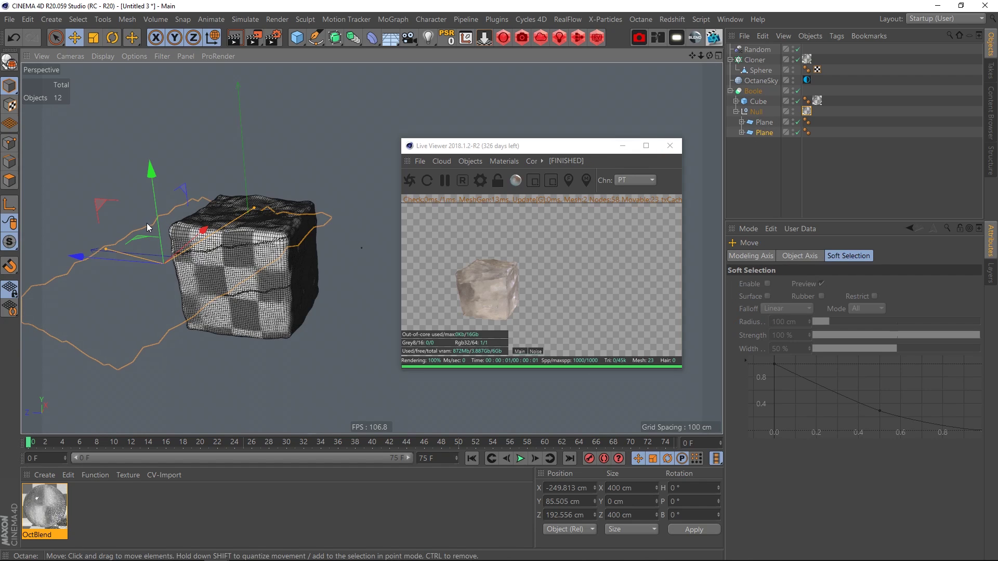
{"action": "left_click", "coordinate": [214, 39]}
{"action": "key", "text": "r"}
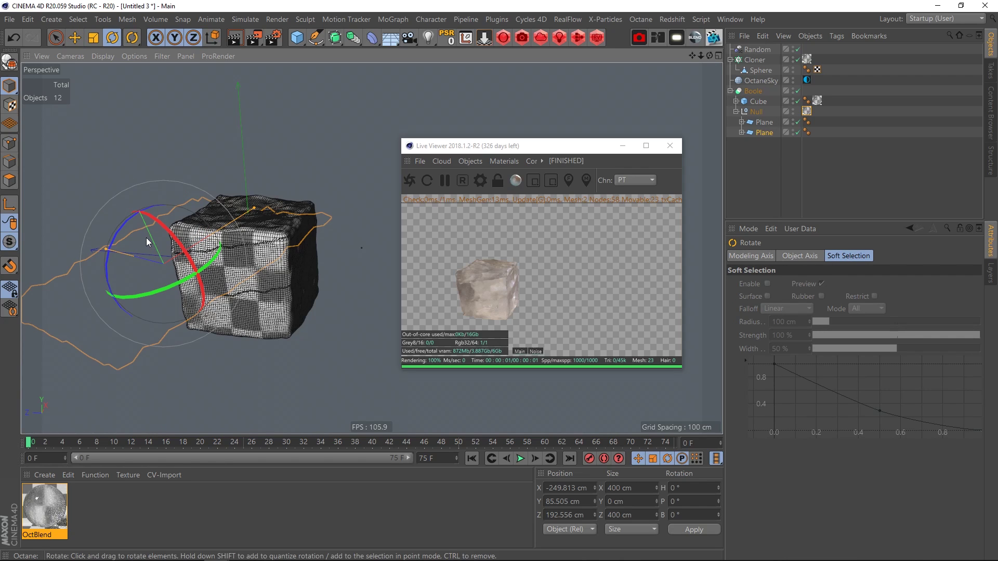
{"action": "left_click_drag", "start_coordinate": [160, 234], "coordinate": [200, 253]}
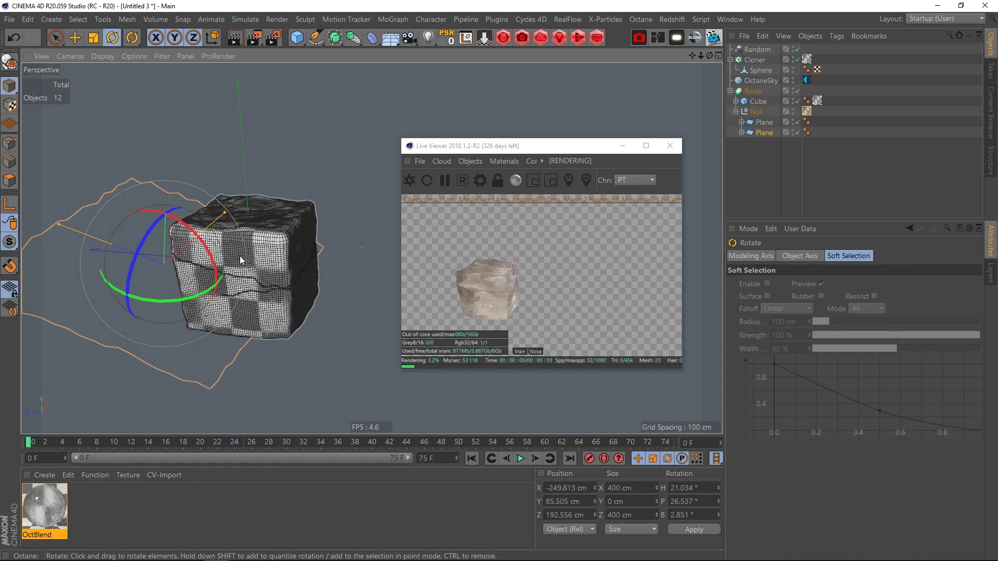
{"action": "left_click_drag", "start_coordinate": [177, 300], "coordinate": [148, 298]}
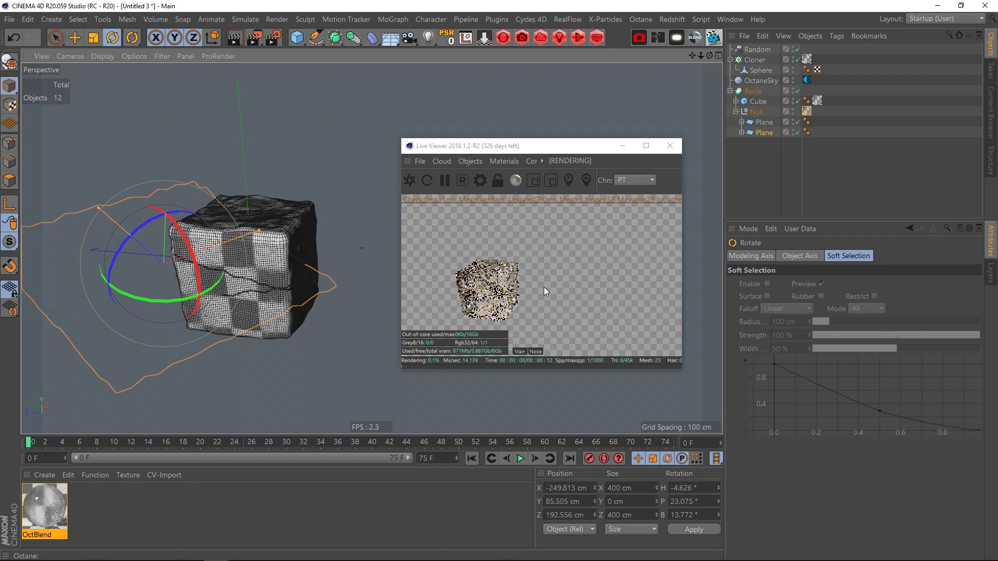
{"action": "middle_click_drag", "start_coordinate": [250, 260], "coordinate": [229, 225], "text": "alt"}
{"action": "scroll", "coordinate": [228, 227], "scroll_direction": "up", "scroll_amount": 8}
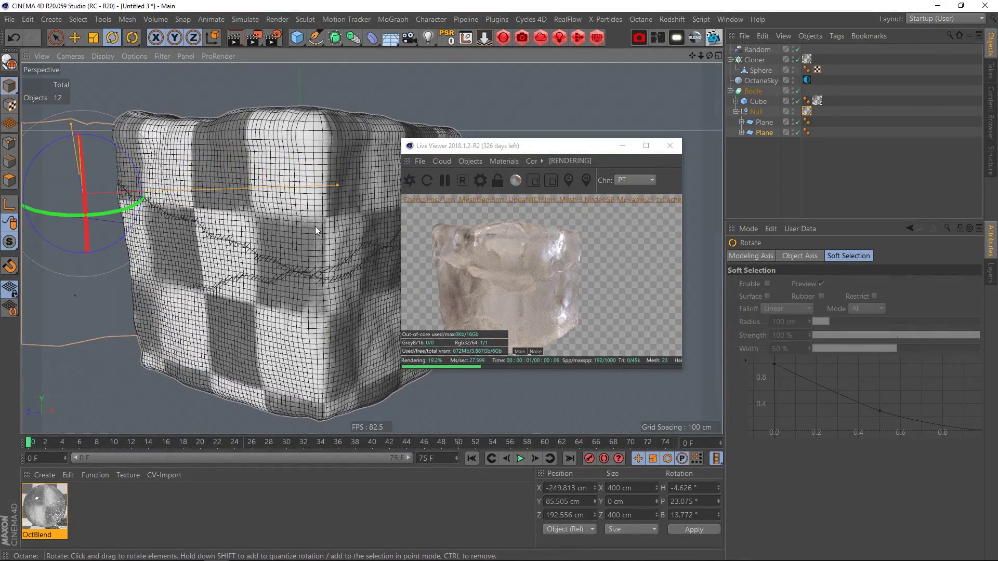
{"action": "left_click_drag", "start_coordinate": [315, 226], "coordinate": [302, 201], "text": "alt"}
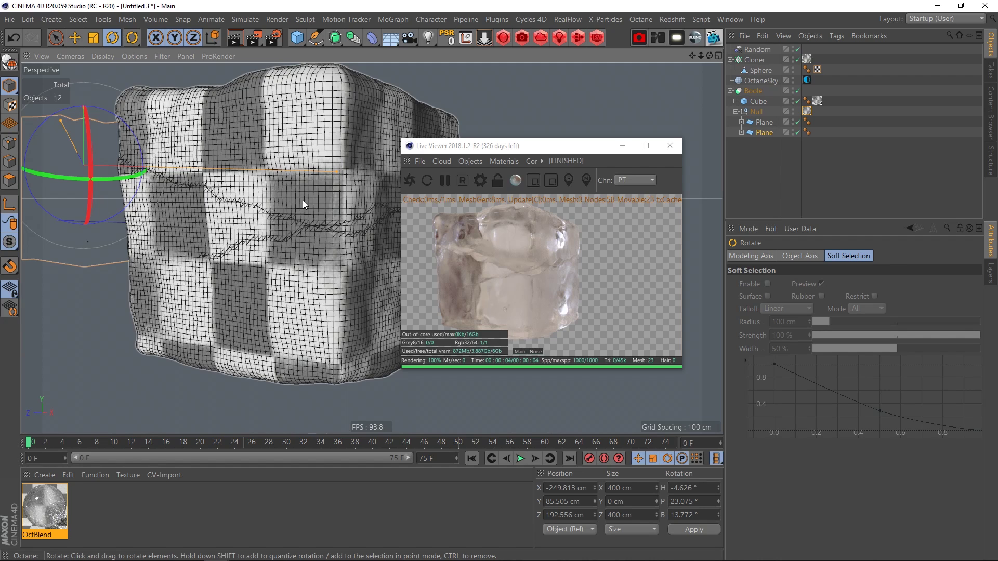
Switch to the Ice02.c4d statue scene from the Window menu
{"action": "left_click", "coordinate": [672, 19]}
{"action": "mouse_move", "coordinate": [730, 20]}
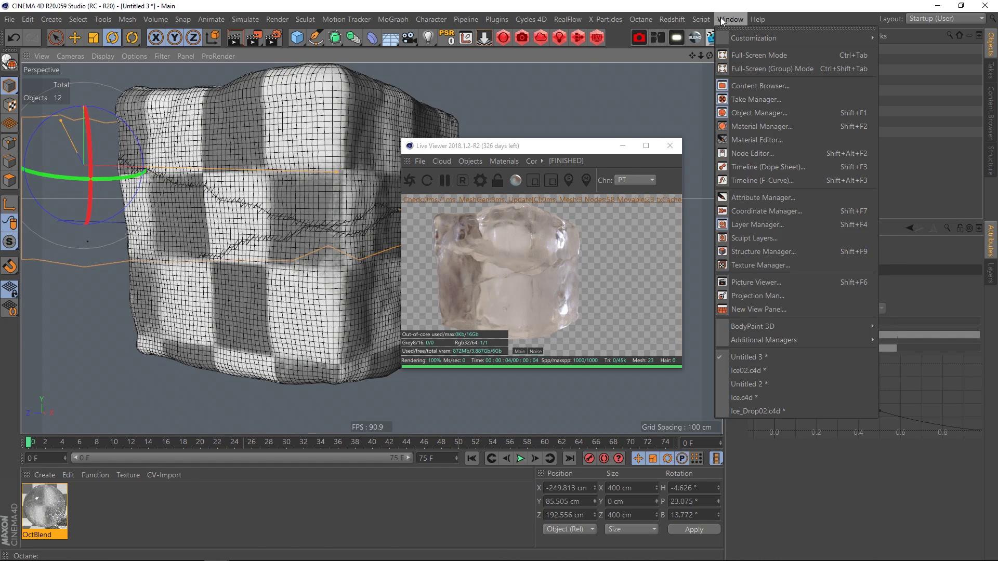
{"action": "left_click", "coordinate": [760, 370]}
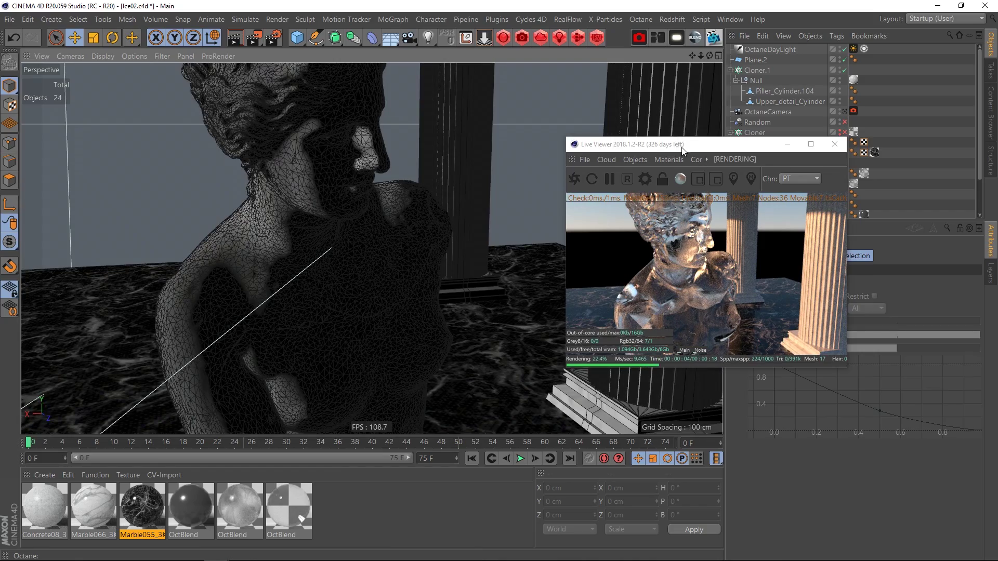
Enlarge the Live Viewer window and move it to the left
{"action": "left_click_drag", "start_coordinate": [678, 145], "coordinate": [542, 51]}
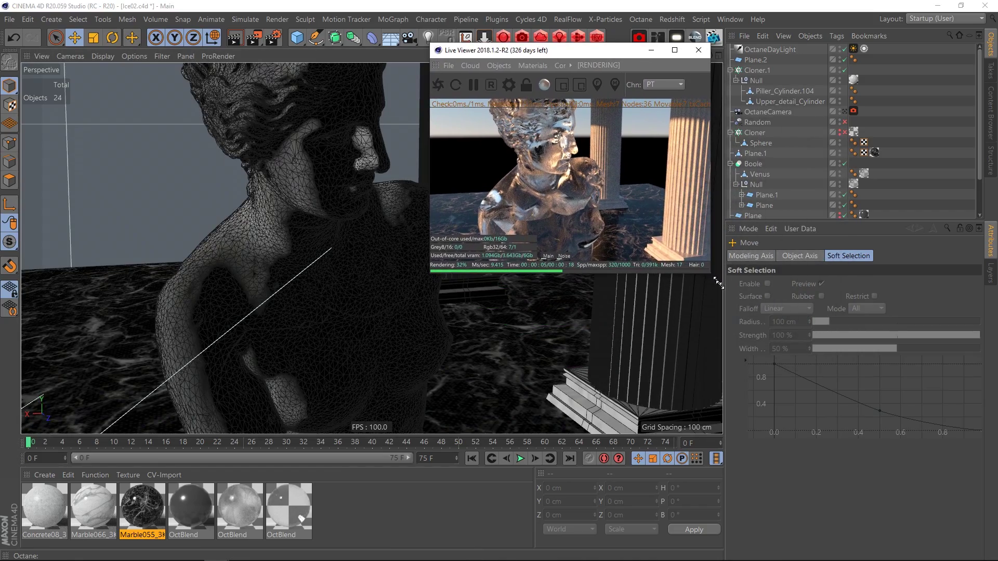
{"action": "left_click_drag", "start_coordinate": [711, 274], "coordinate": [878, 451]}
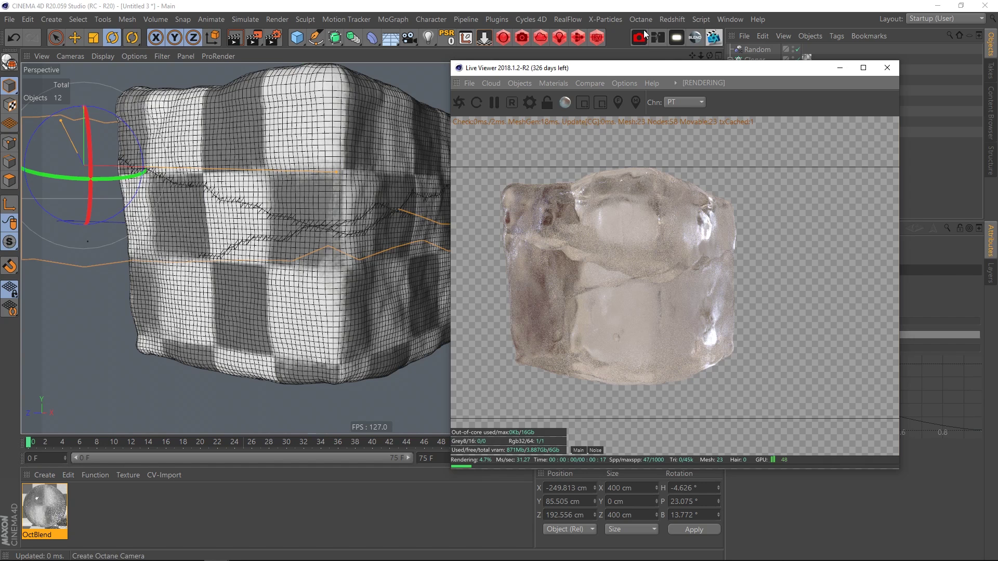
{"action": "left_click_drag", "start_coordinate": [673, 69], "coordinate": [332, 57]}
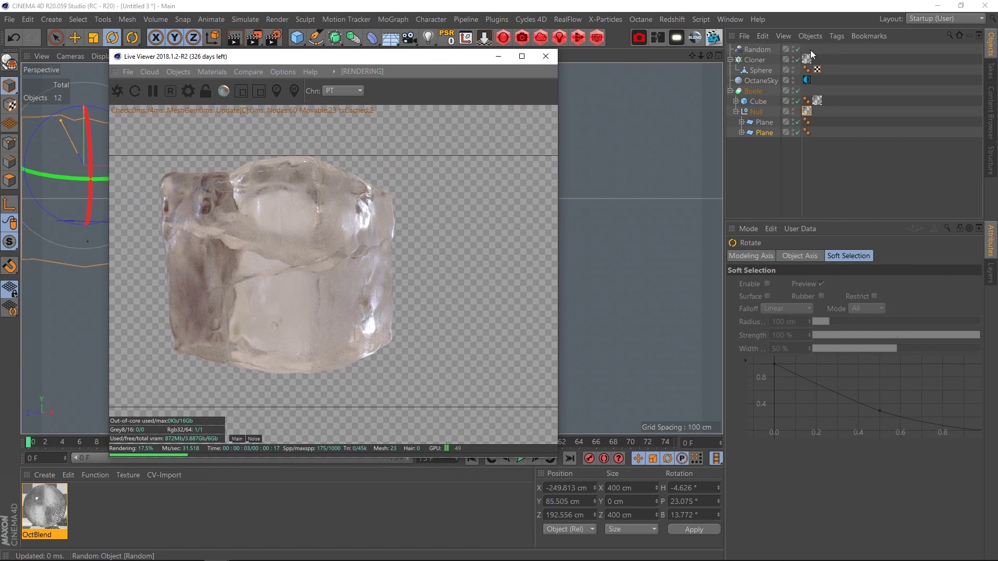
Load skylit_garage_4k.hdr into the OctaneSky ImageTexture without copying it to the project
{"action": "left_click", "coordinate": [806, 81]}
{"action": "left_click", "coordinate": [861, 301]}
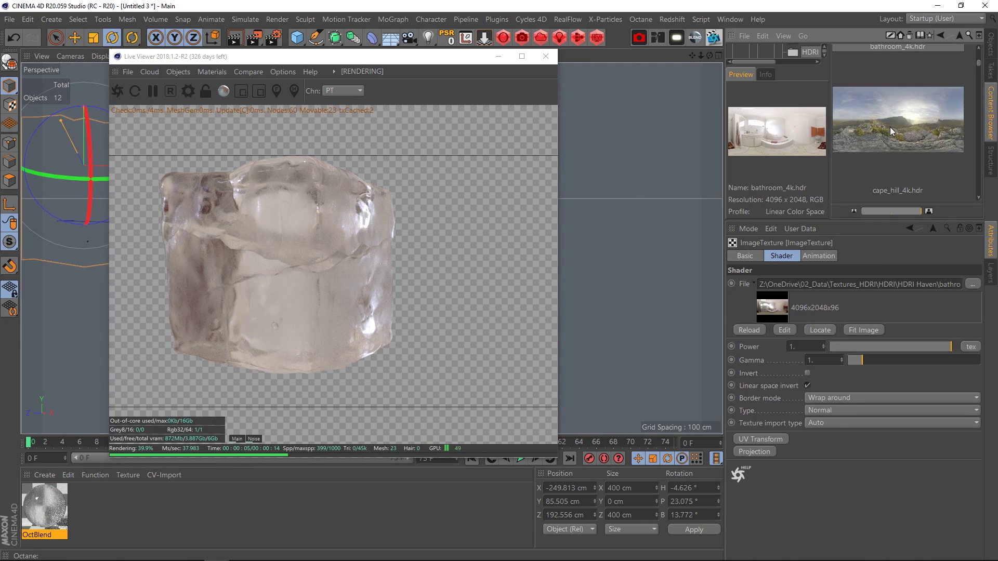
{"action": "scroll", "coordinate": [890, 127], "scroll_direction": "down", "scroll_amount": 5}
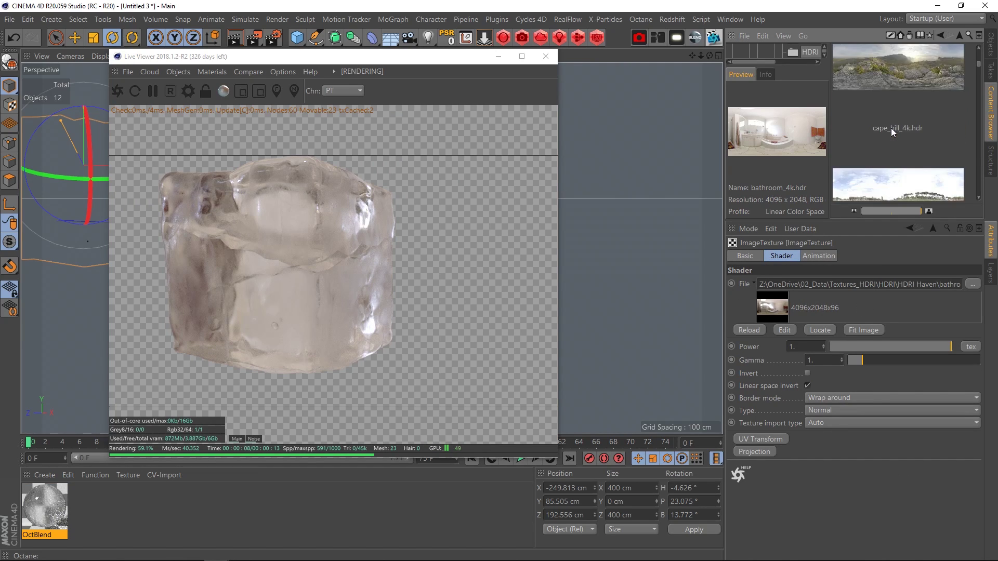
{"action": "left_click_drag", "start_coordinate": [890, 128], "coordinate": [831, 285]}
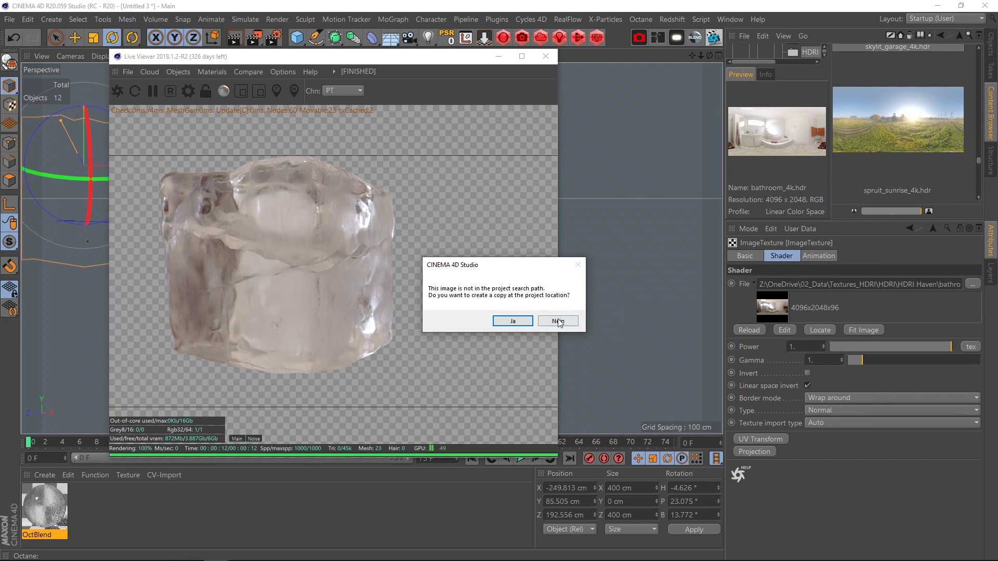
{"action": "left_click", "coordinate": [556, 319]}
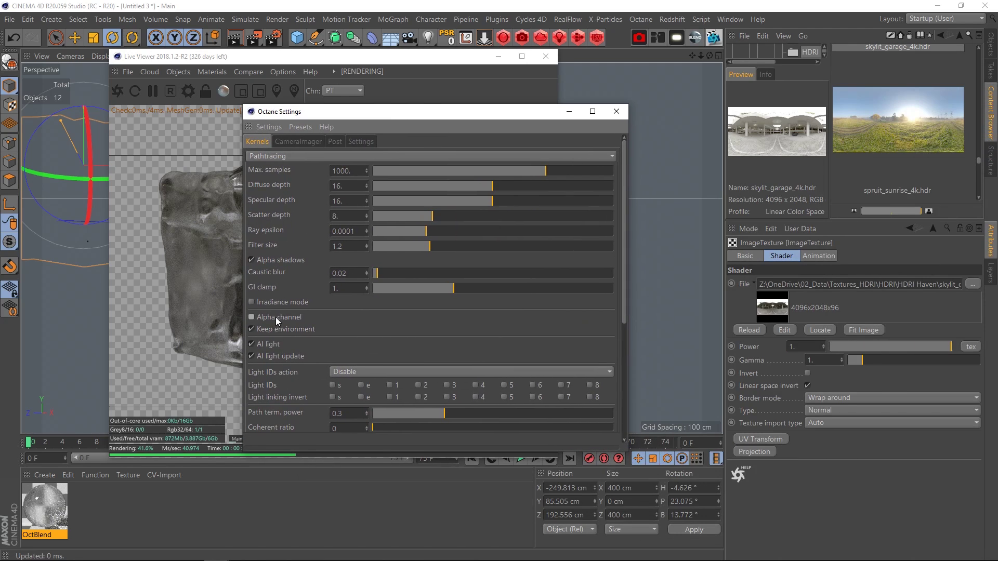
Turn off the Alpha channel in Octane Kernels so the garage backdrop appears behind the cube
{"action": "left_click", "coordinate": [616, 111]}
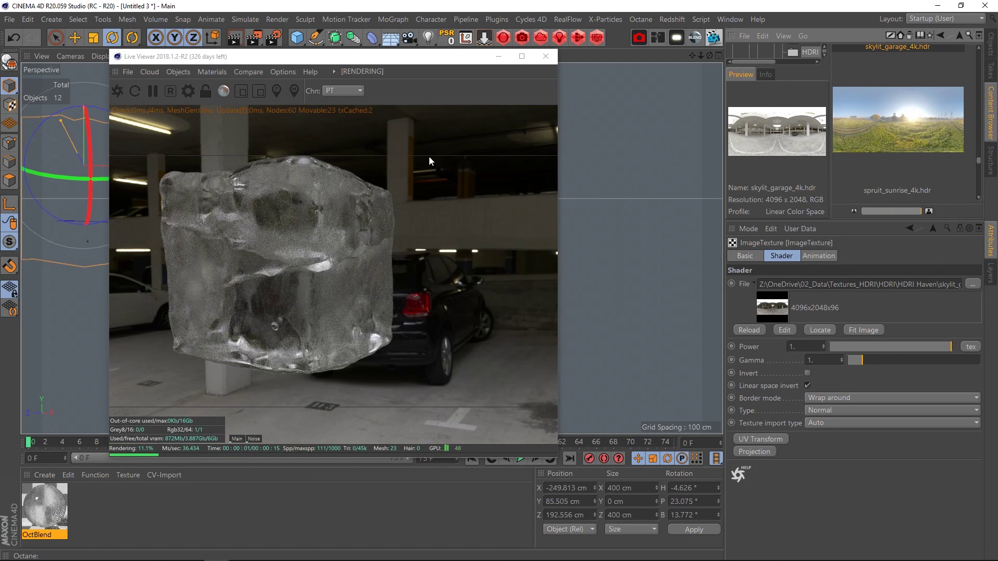
{"action": "left_click_drag", "start_coordinate": [356, 56], "coordinate": [708, 47]}
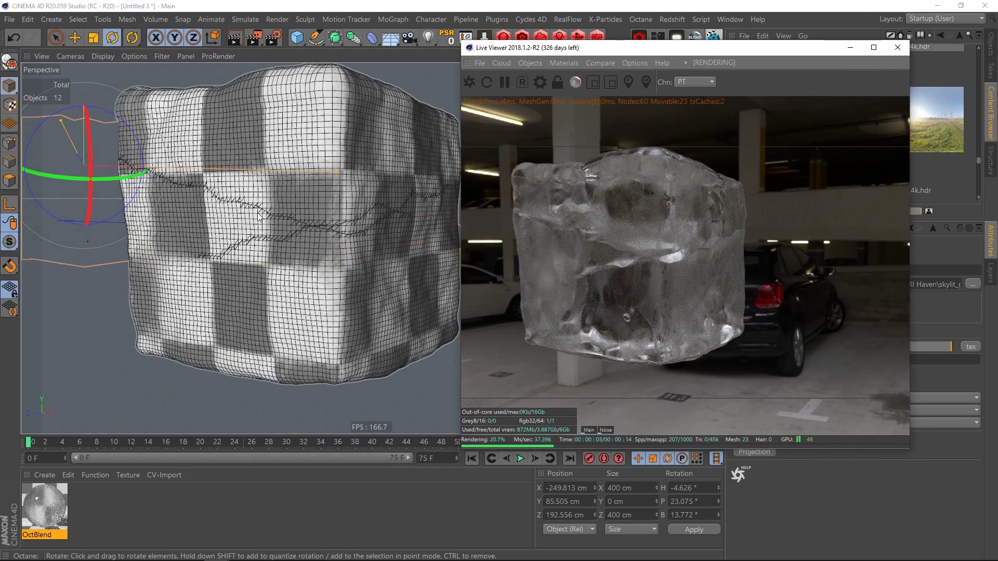
{"action": "left_click_drag", "start_coordinate": [258, 216], "coordinate": [216, 257], "text": "alt"}
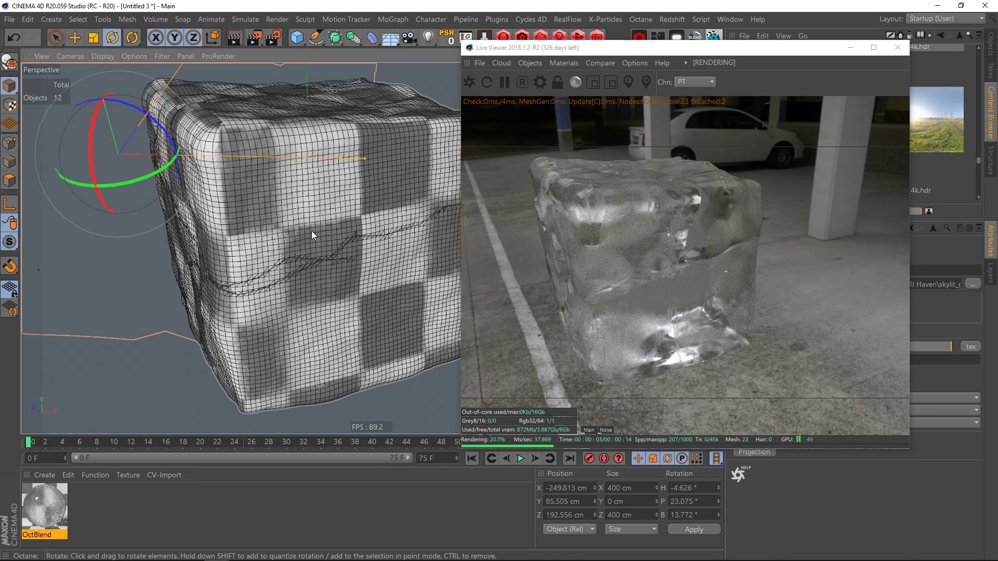
{"action": "left_click_drag", "start_coordinate": [311, 232], "coordinate": [276, 249], "text": "alt"}
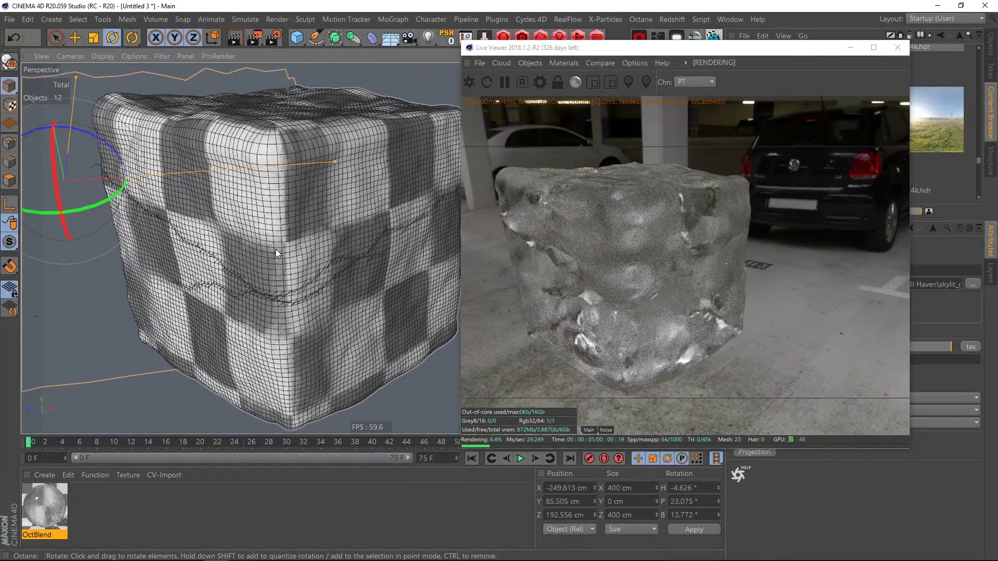